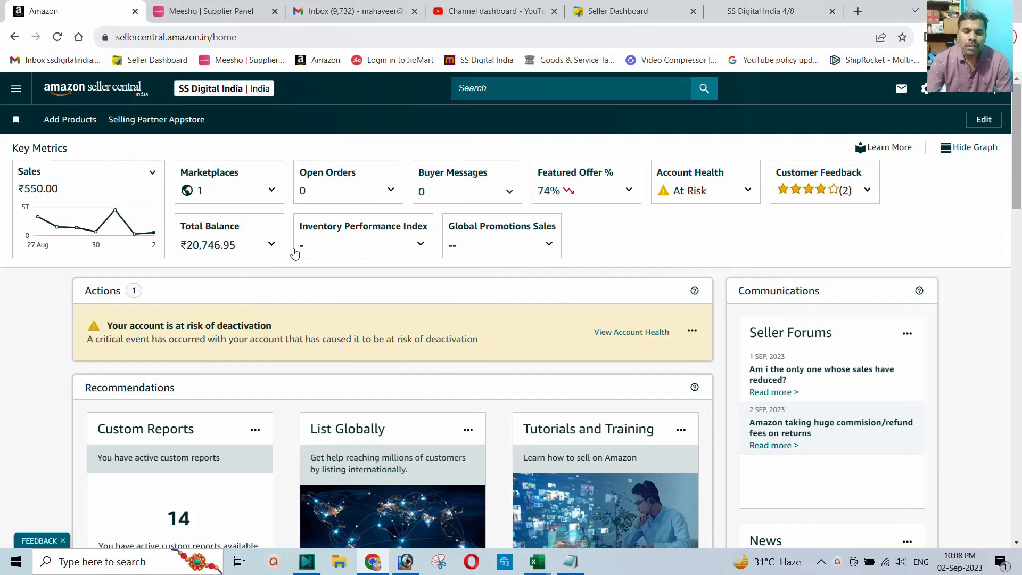
# Step: Open the Account Health details from the Seller Central home page
pyautogui.click(16, 89)
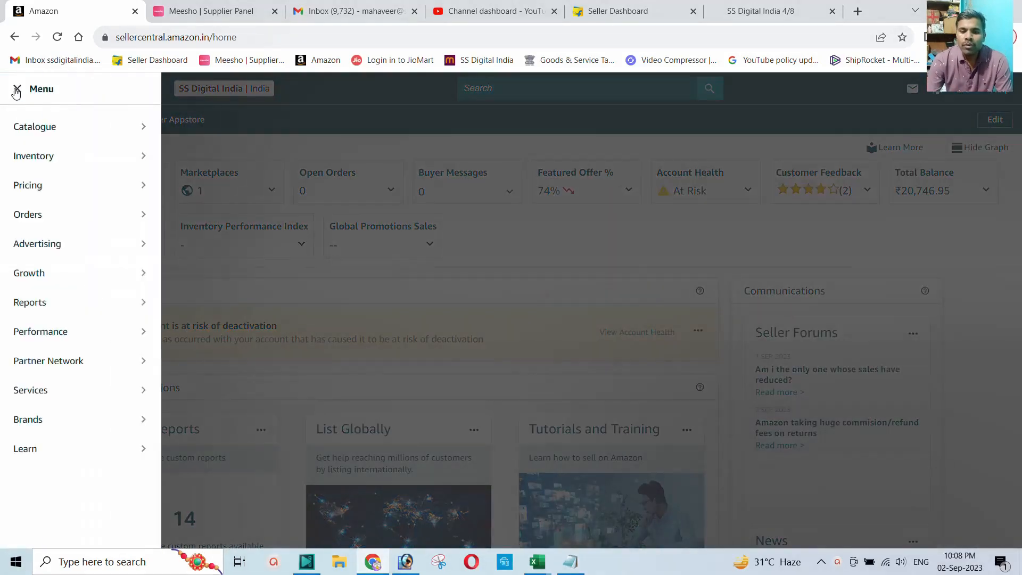
pyautogui.click(543, 250)
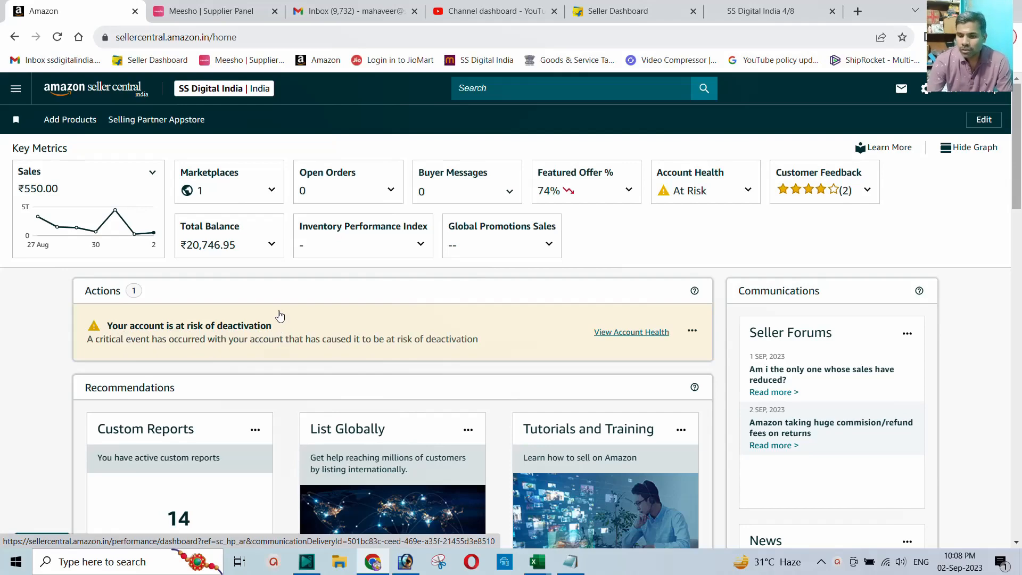
pyautogui.click(630, 336)
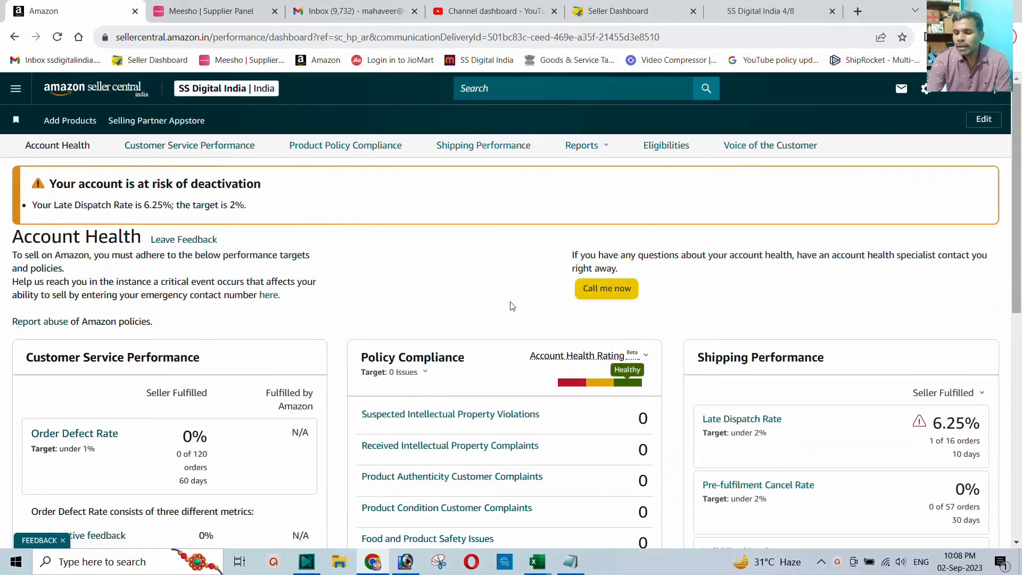
pyautogui.scroll(-2, 692, 314)
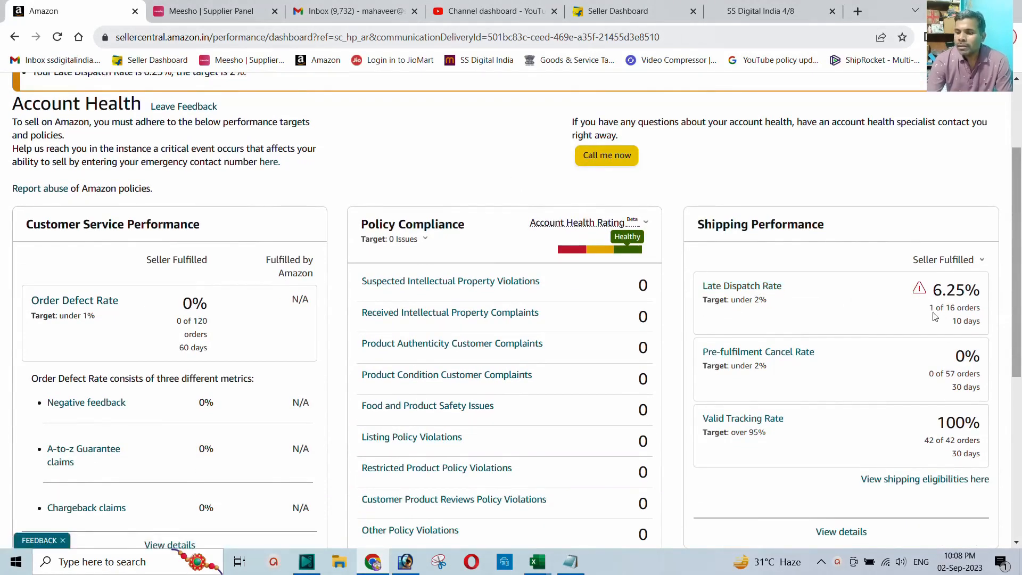
# Step: Review the Late Dispatch Rate: 1 late of 16 orders over 10 days versus the 2% target
pyautogui.moveTo(933, 313); pyautogui.dragTo(839, 320)
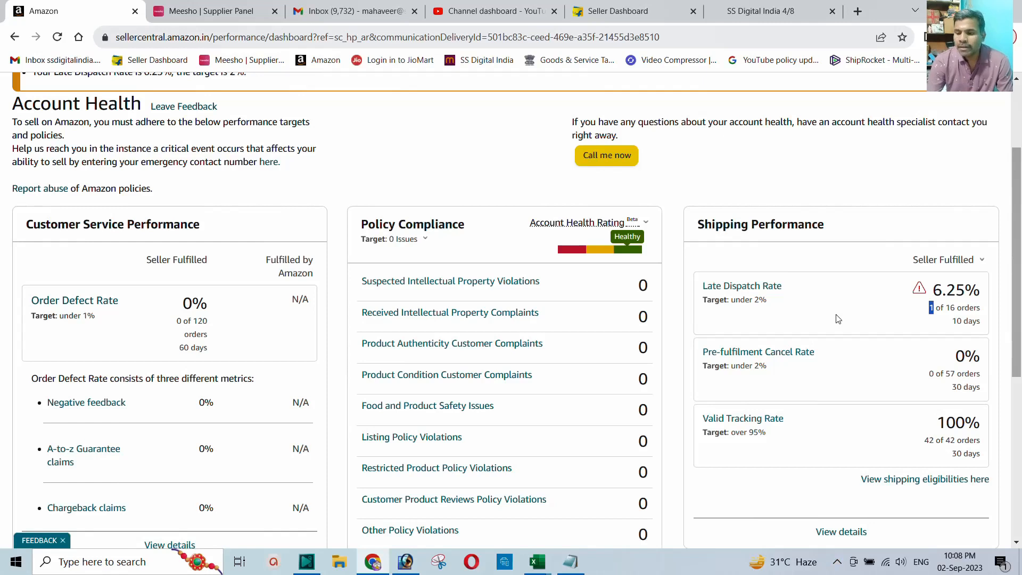
pyautogui.click(929, 310)
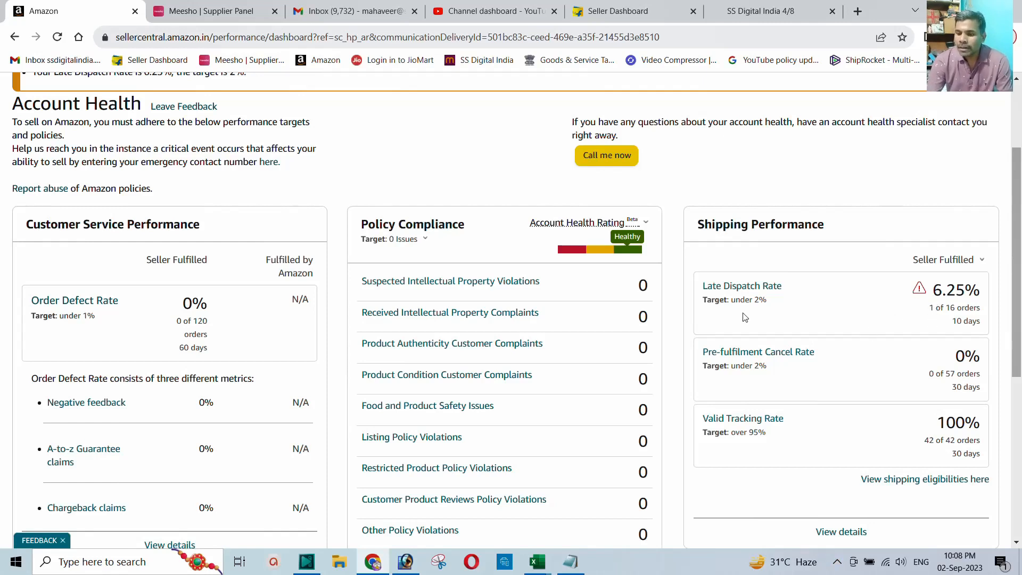
pyautogui.moveTo(759, 301); pyautogui.dragTo(753, 300)
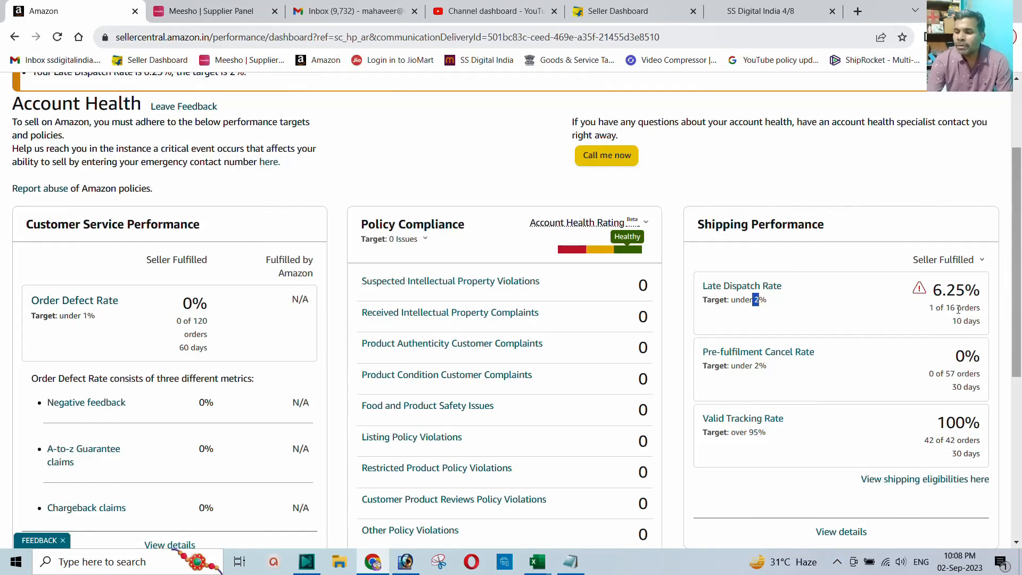
pyautogui.moveTo(958, 309); pyautogui.dragTo(953, 329)
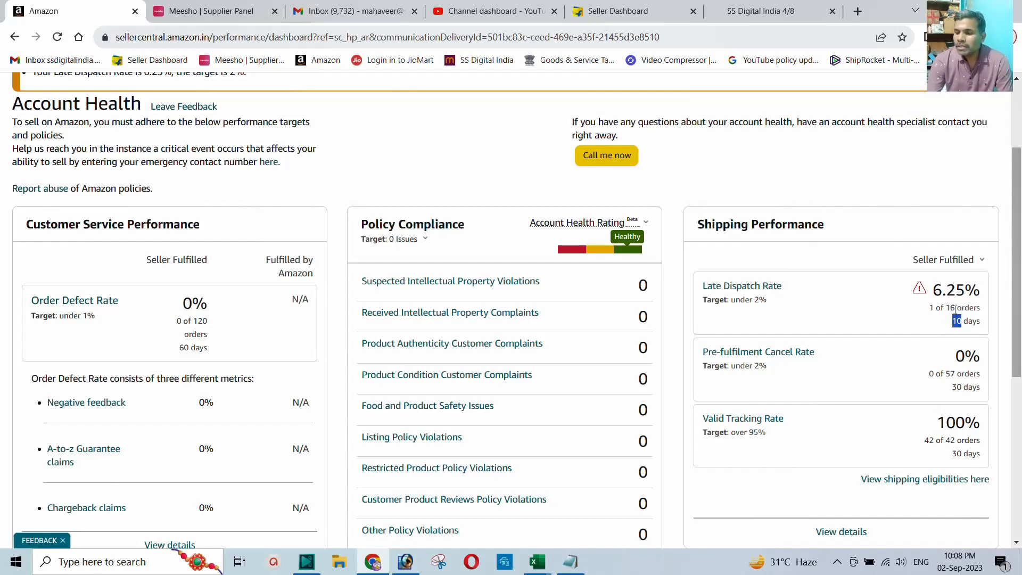
pyautogui.moveTo(956, 309); pyautogui.dragTo(947, 308)
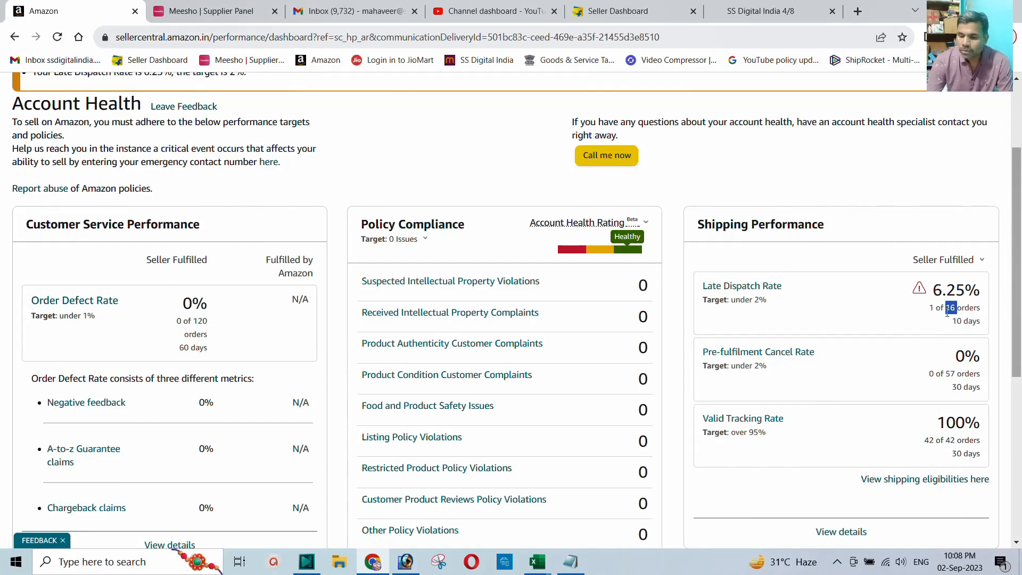
pyautogui.moveTo(935, 308); pyautogui.dragTo(930, 308)
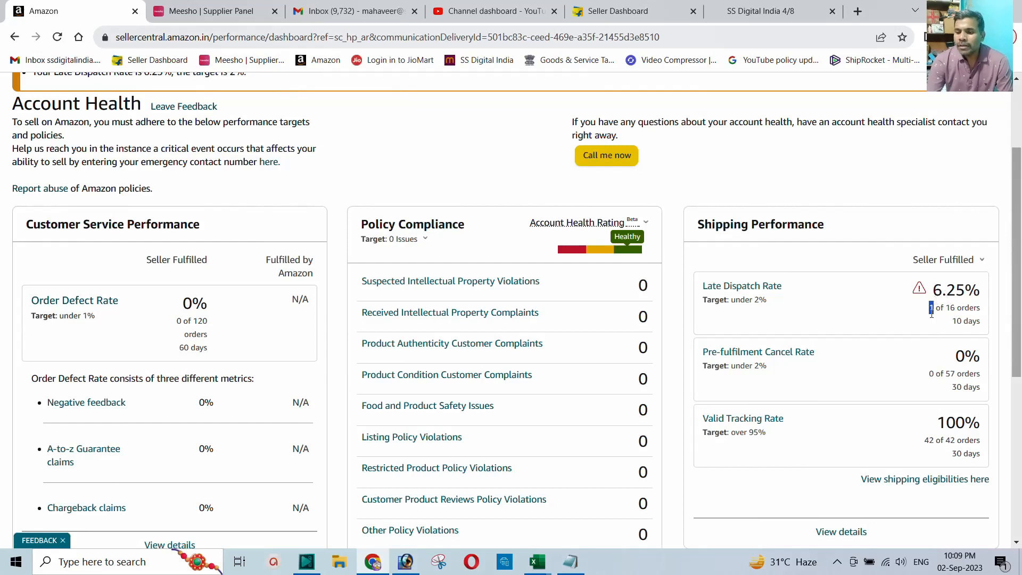
pyautogui.moveTo(755, 302); pyautogui.dragTo(769, 302)
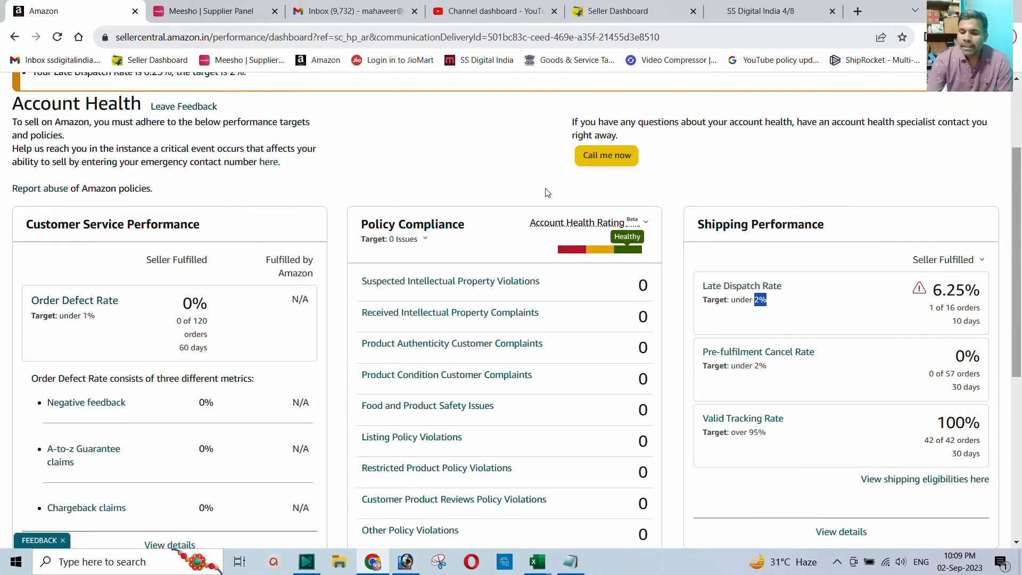
pyautogui.scroll(-4, 504, 220)
pyautogui.scroll(4, 504, 220)
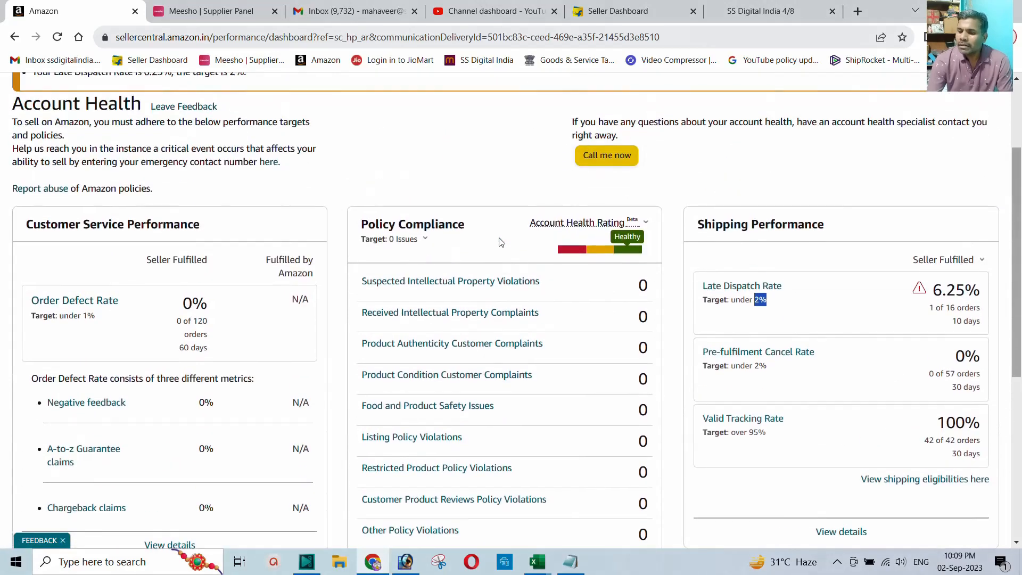
pyautogui.scroll(1, 849, 289)
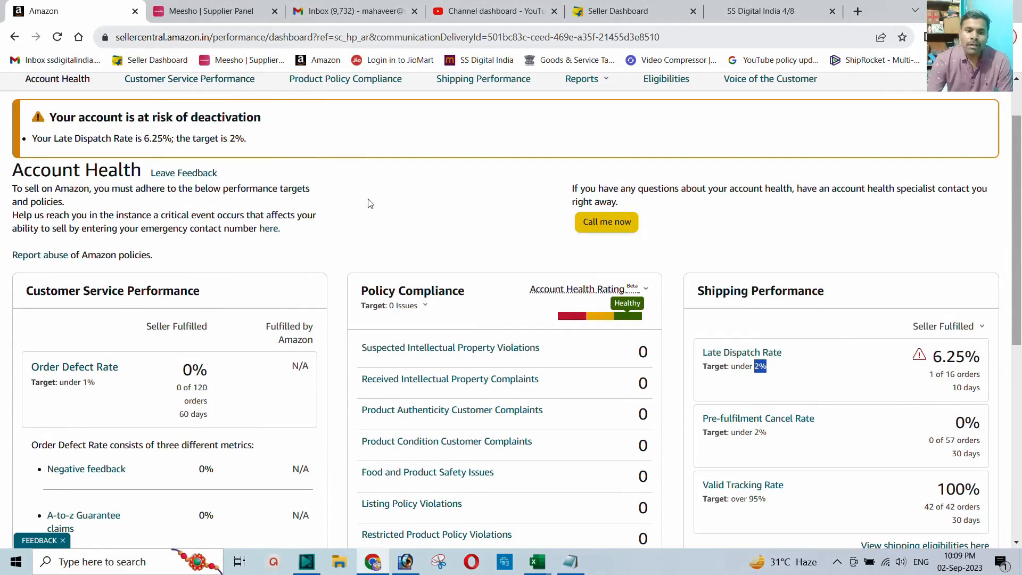
pyautogui.scroll(2, 319, 194)
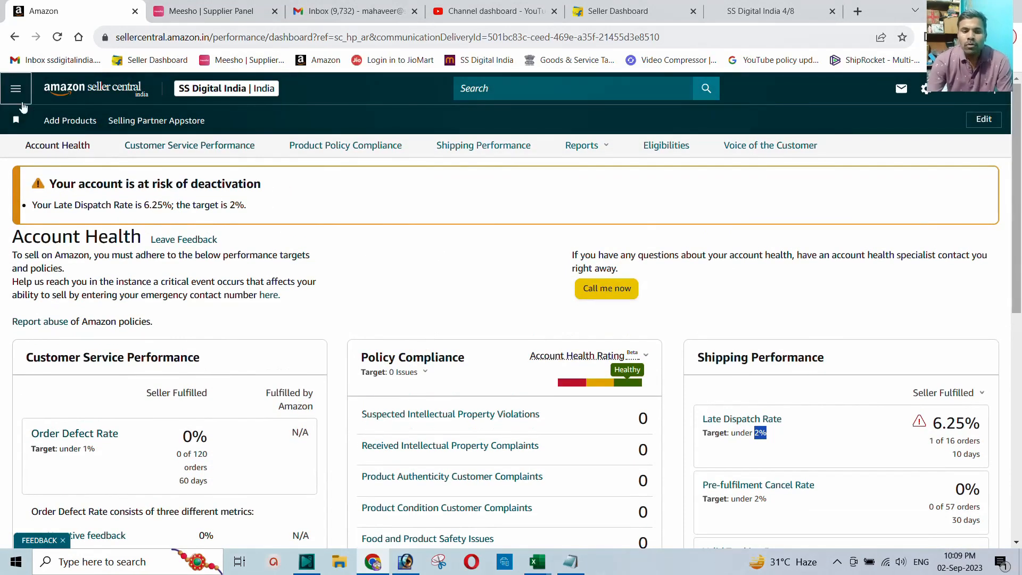
# Step: Go to Inventory > Manage All Inventory to list all 268 products
pyautogui.click(16, 89)
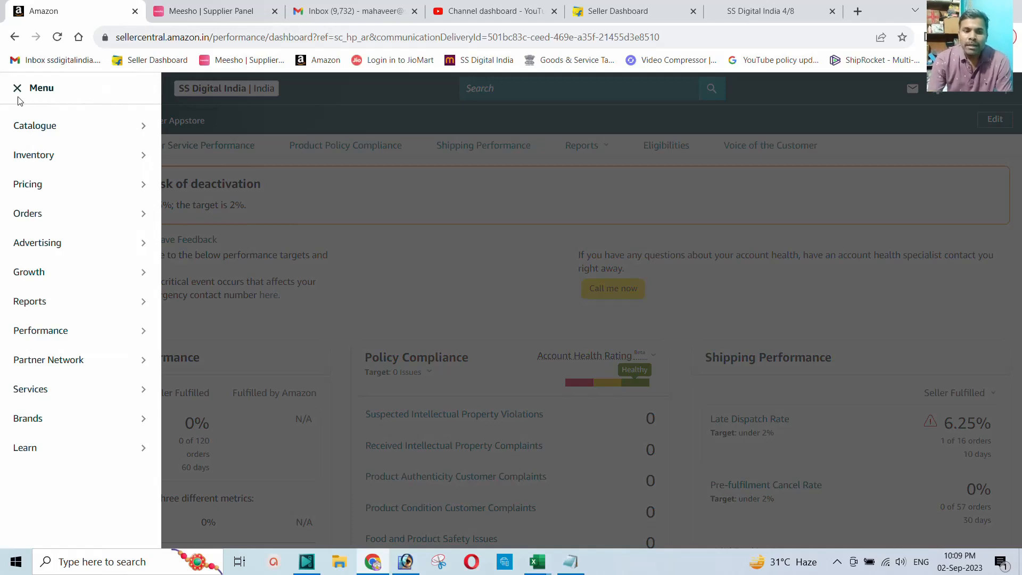
pyautogui.moveTo(39, 159)
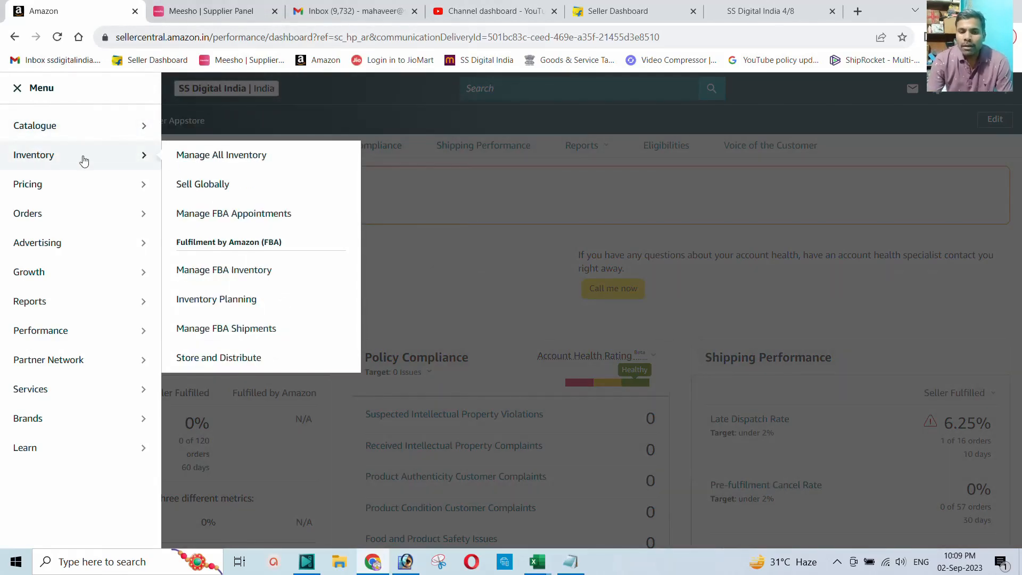
pyautogui.click(254, 162)
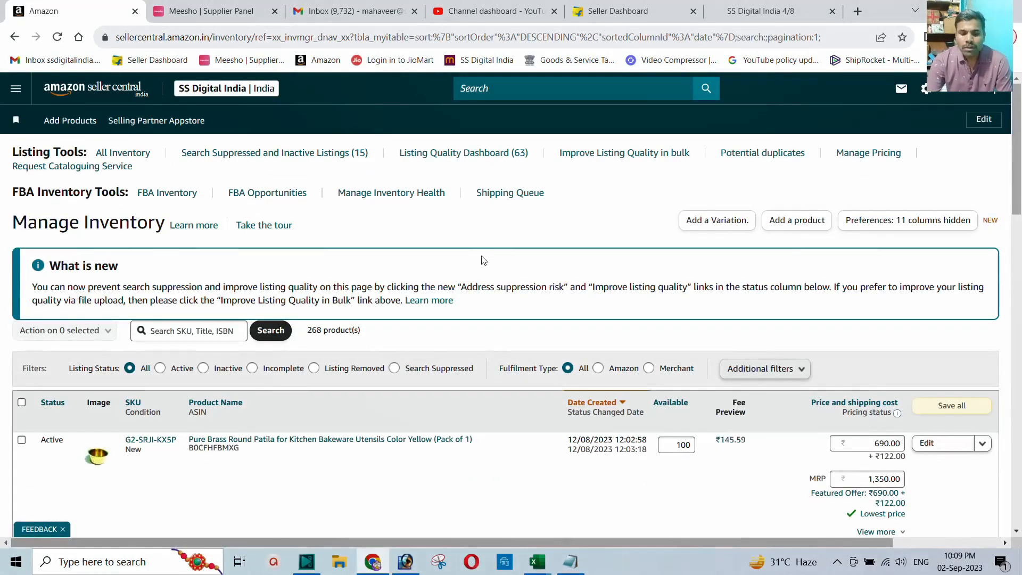
pyautogui.scroll(-1, 391, 266)
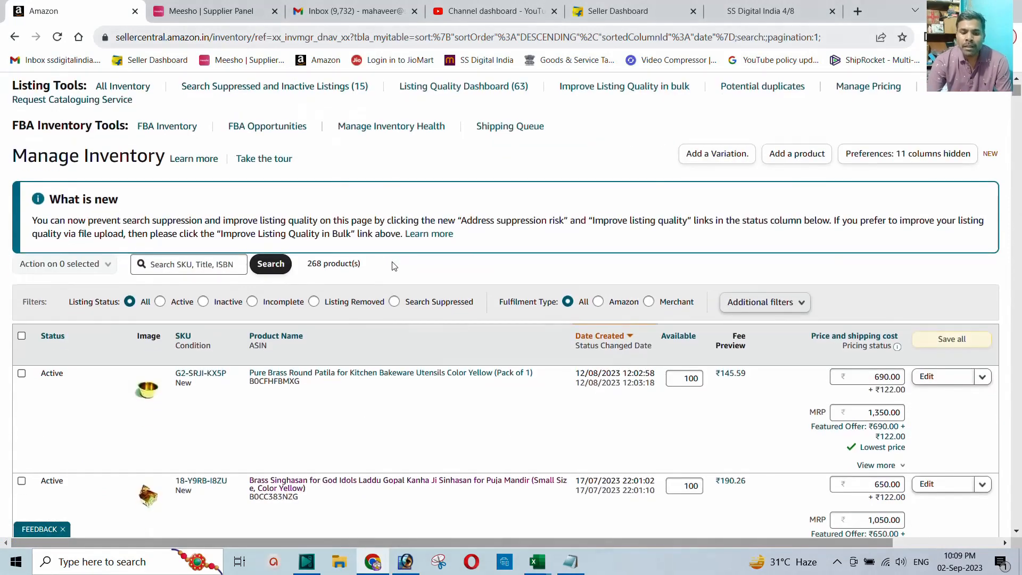
pyautogui.scroll(-1, 346, 278)
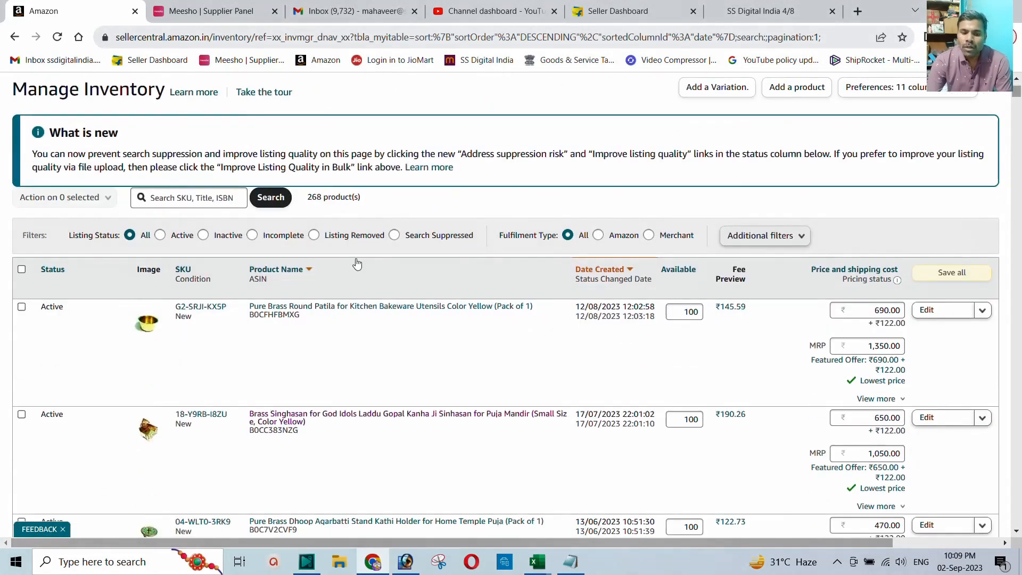
# Step: Filter inventory to Inactive listings and scan the 15 results for Blocked rows
pyautogui.click(204, 236)
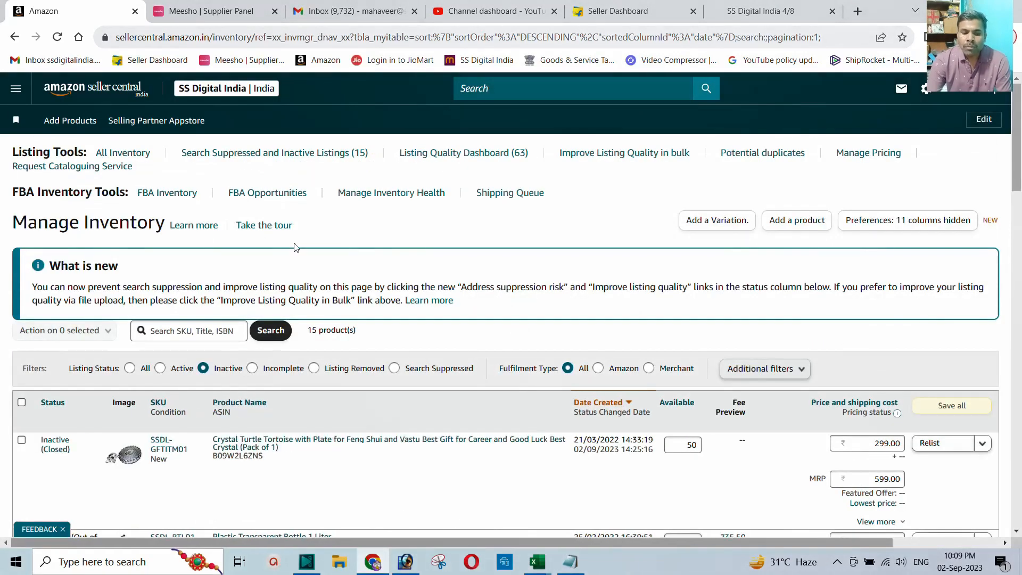
pyautogui.scroll(-2, 302, 249)
pyautogui.scroll(-1, 302, 253)
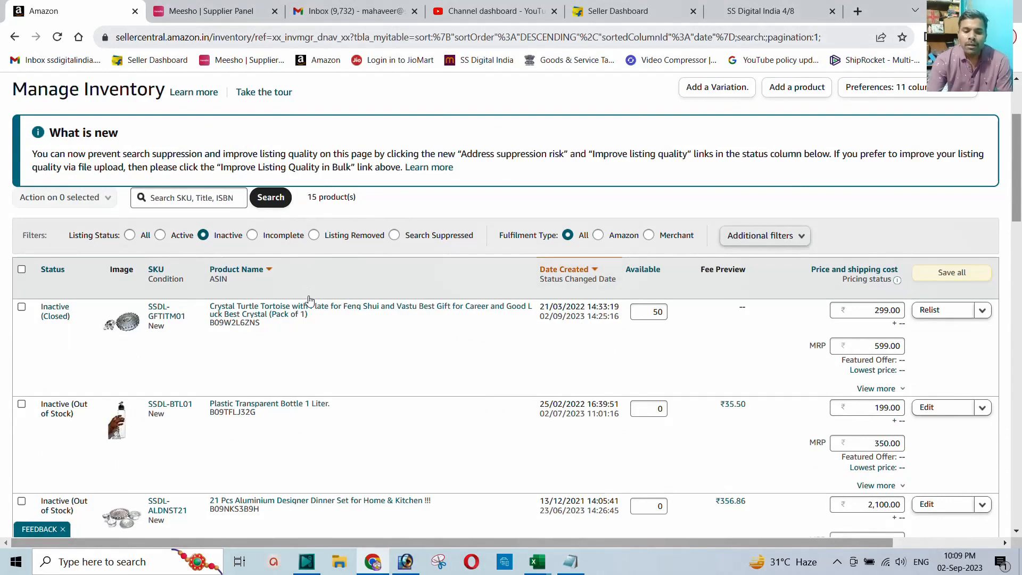
pyautogui.scroll(-3, 309, 298)
pyautogui.scroll(-7, 310, 302)
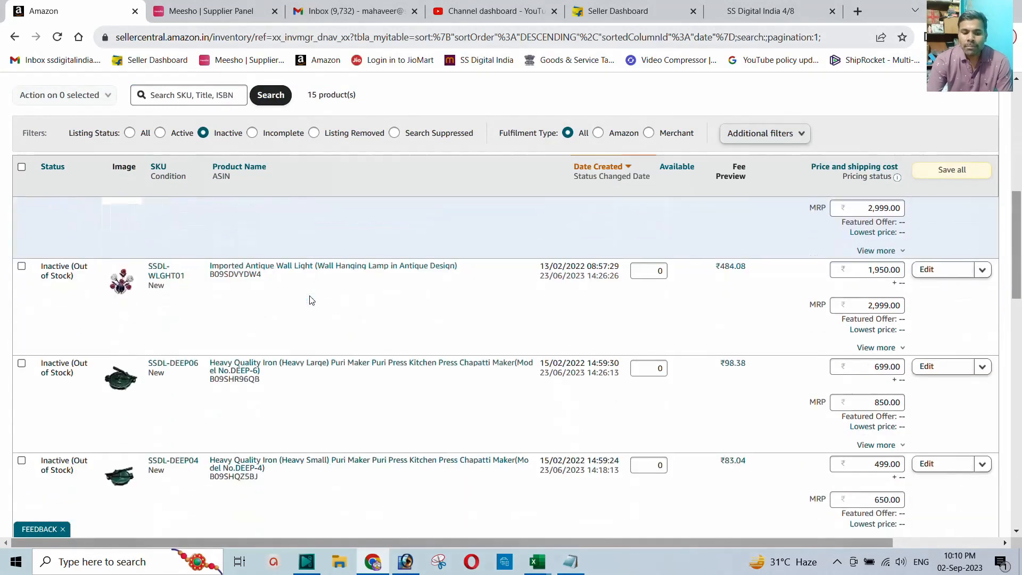
pyautogui.scroll(-3, 311, 299)
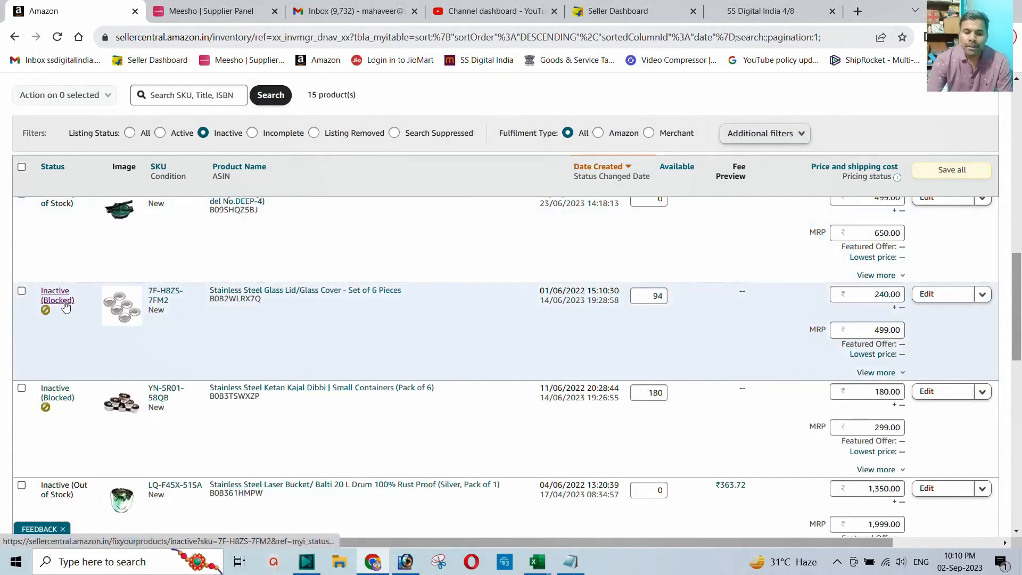
pyautogui.scroll(-5, 61, 384)
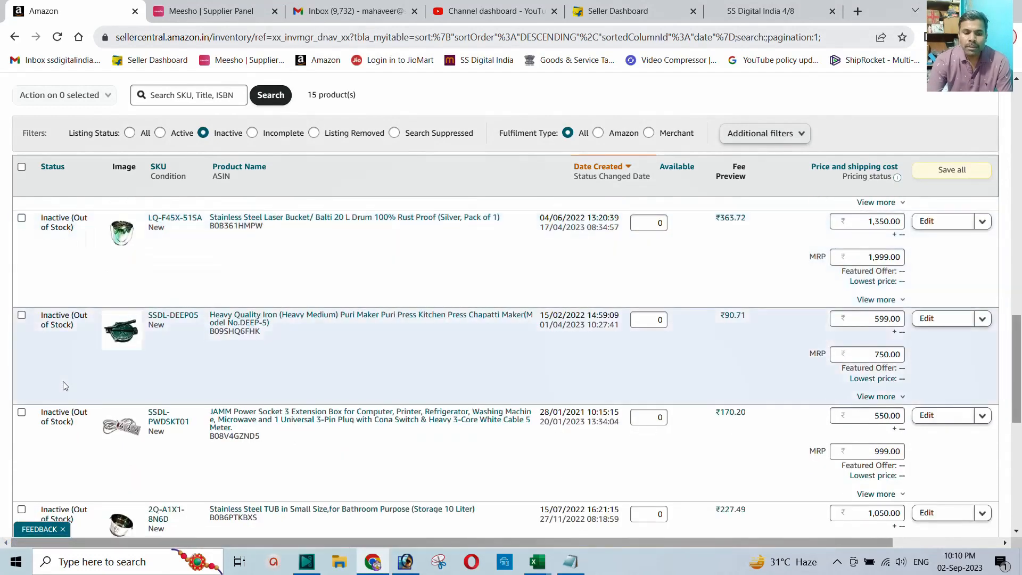
pyautogui.scroll(-8, 63, 386)
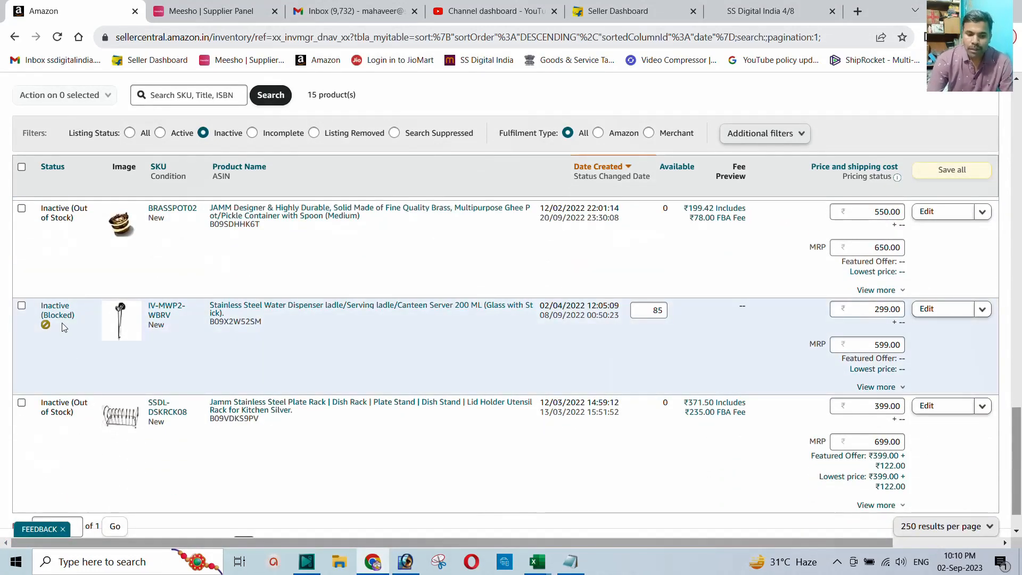
pyautogui.scroll(-1, 64, 327)
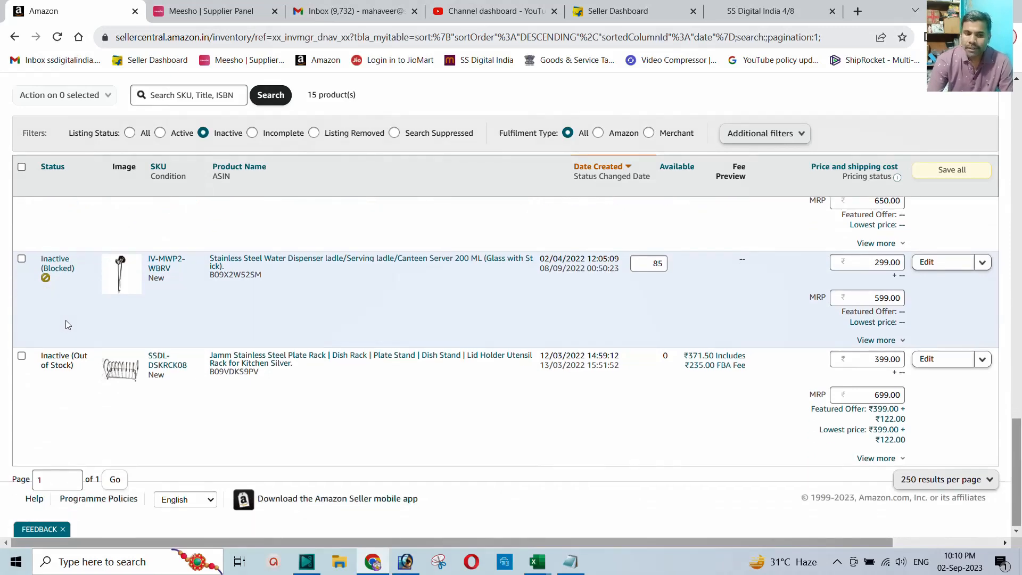
pyautogui.scroll(7, 65, 325)
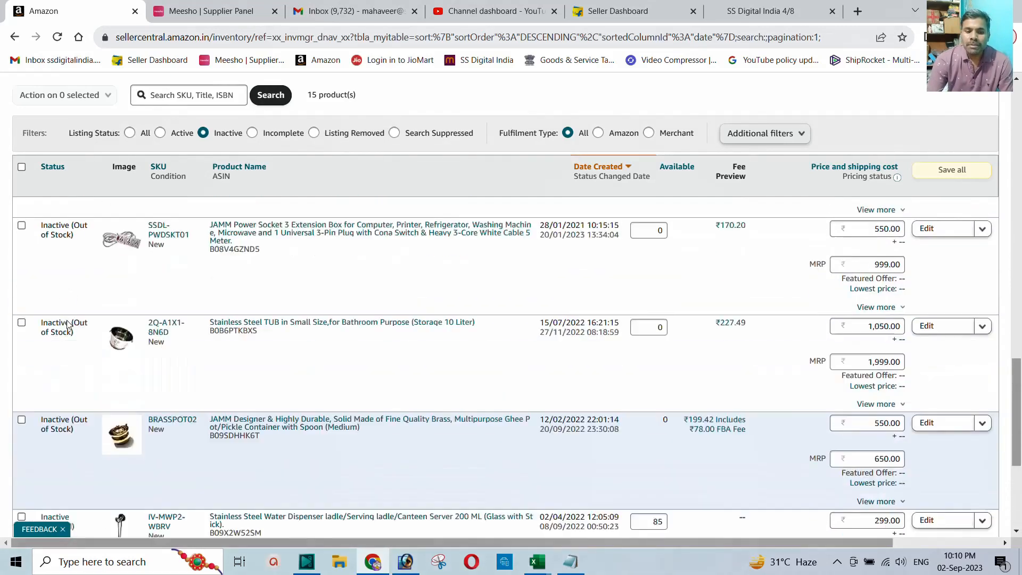
pyautogui.scroll(10, 70, 323)
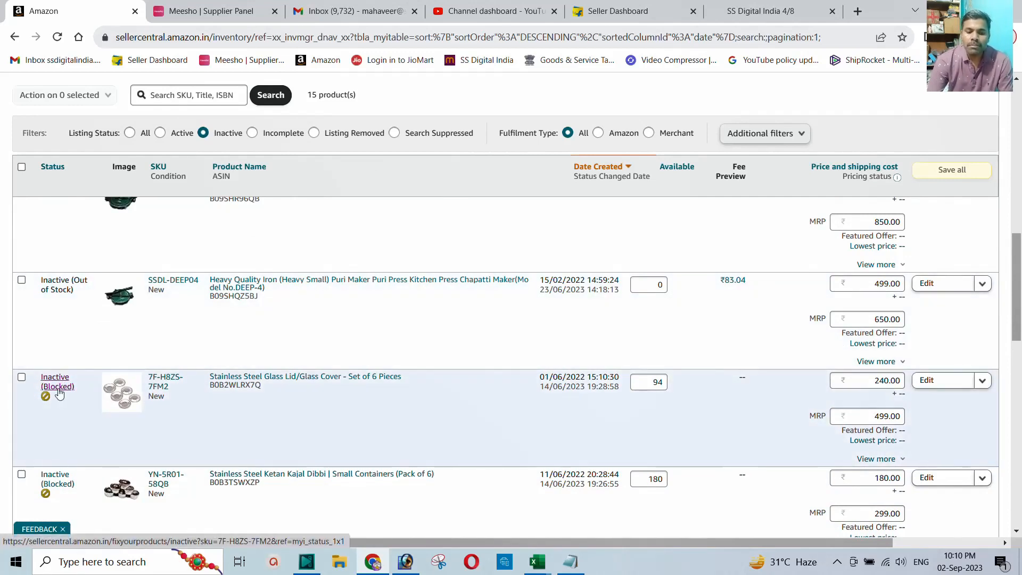
# Step: Open the blocked Glass Lid Set of 6's issue page and start editing its listing
pyautogui.click(54, 386)
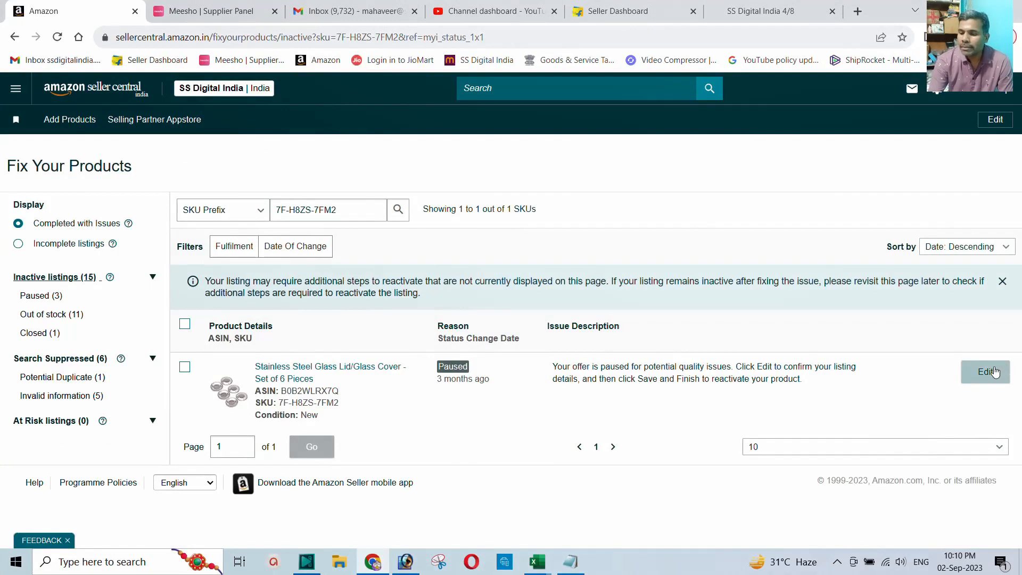
pyautogui.click(980, 373)
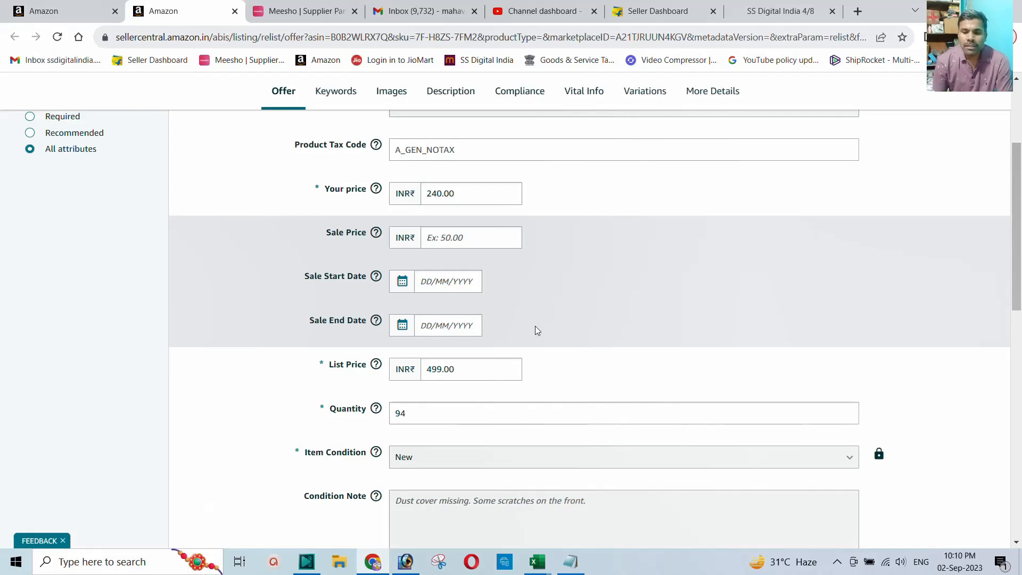
# Step: Switch to More Details and bring the item diameter, package dimension and weight fields into view
pyautogui.scroll(3, 737, 247)
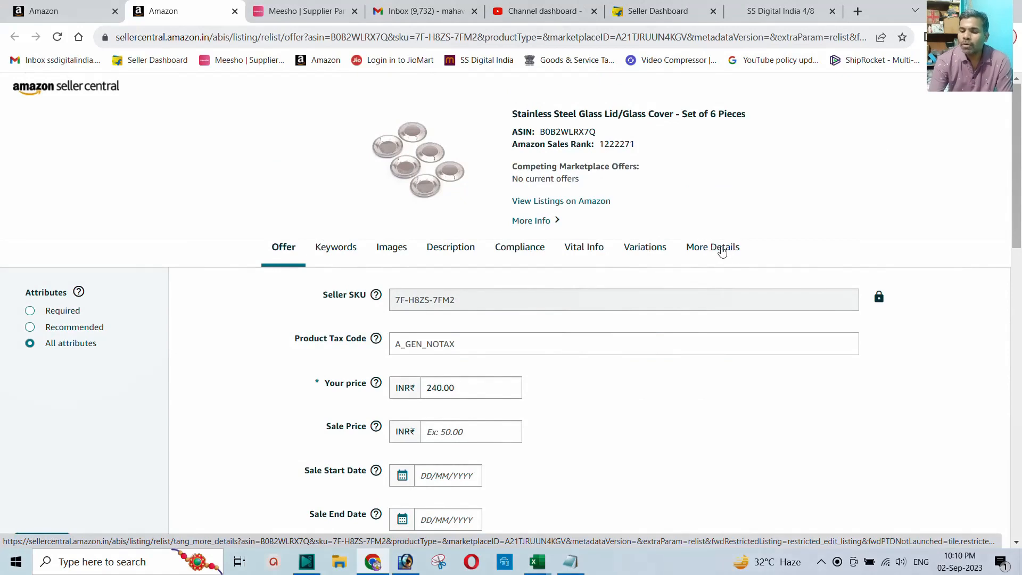
pyautogui.click(713, 251)
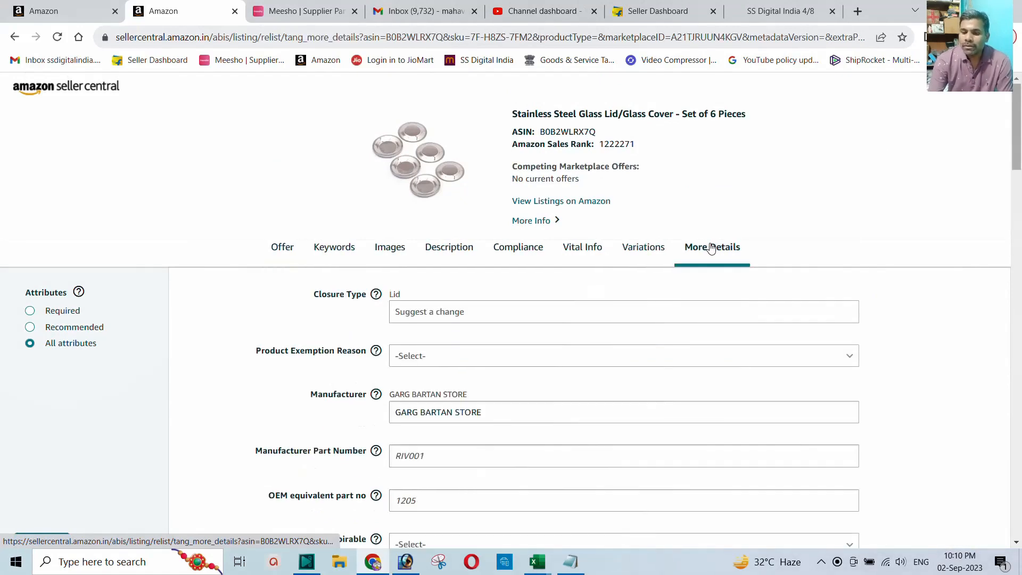
pyautogui.scroll(-4, 711, 247)
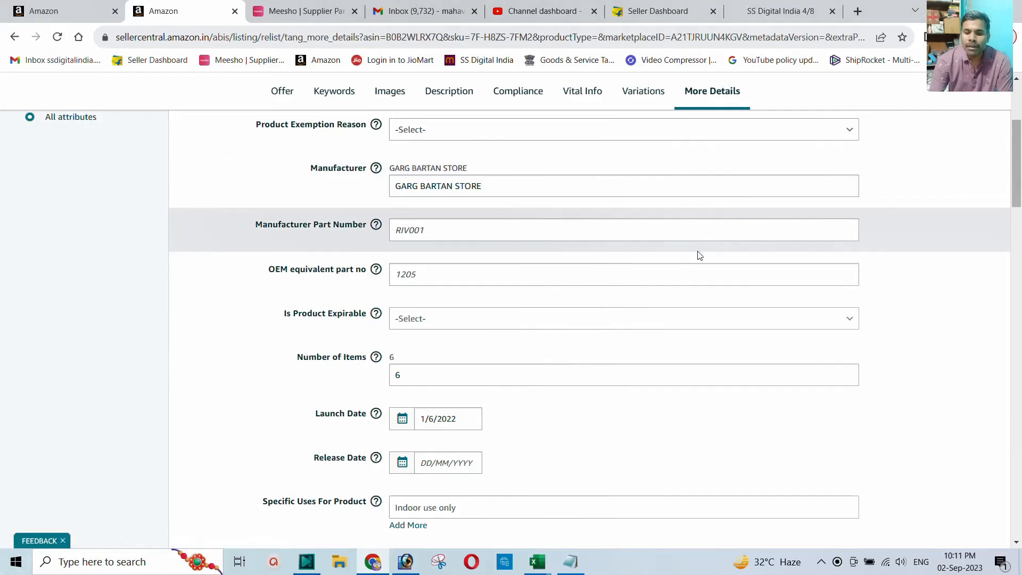
pyautogui.scroll(-7, 699, 255)
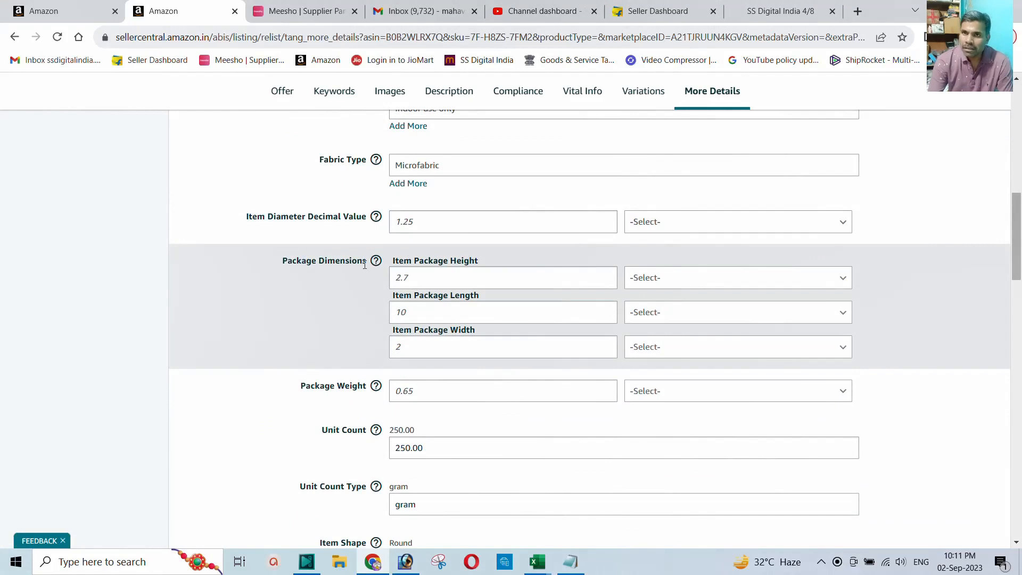
pyautogui.moveTo(377, 265)
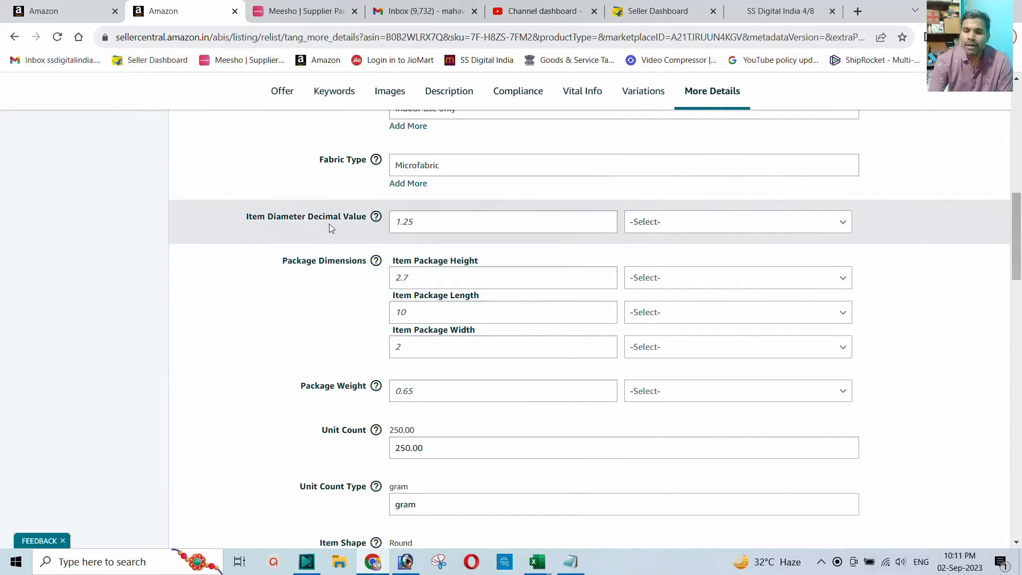
# Step: Set the item diameter to 2.5 IN
pyautogui.click(409, 221)
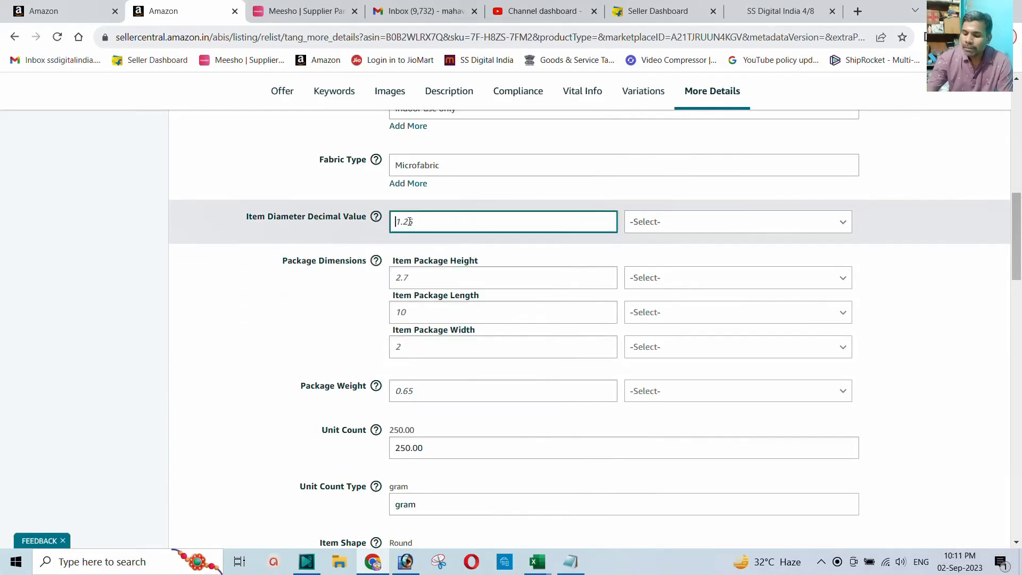
pyautogui.write('2.5')
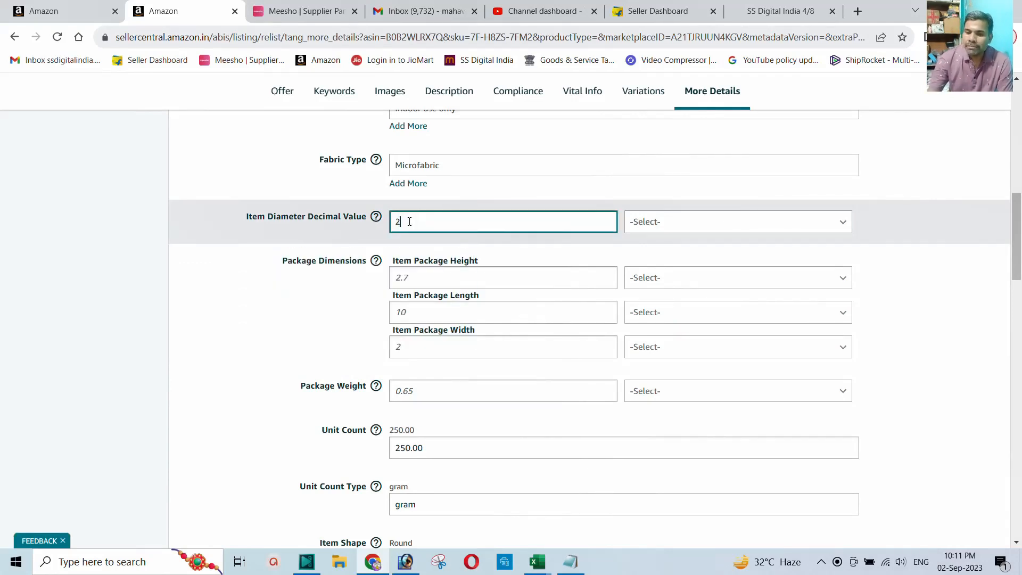
pyautogui.click(699, 224)
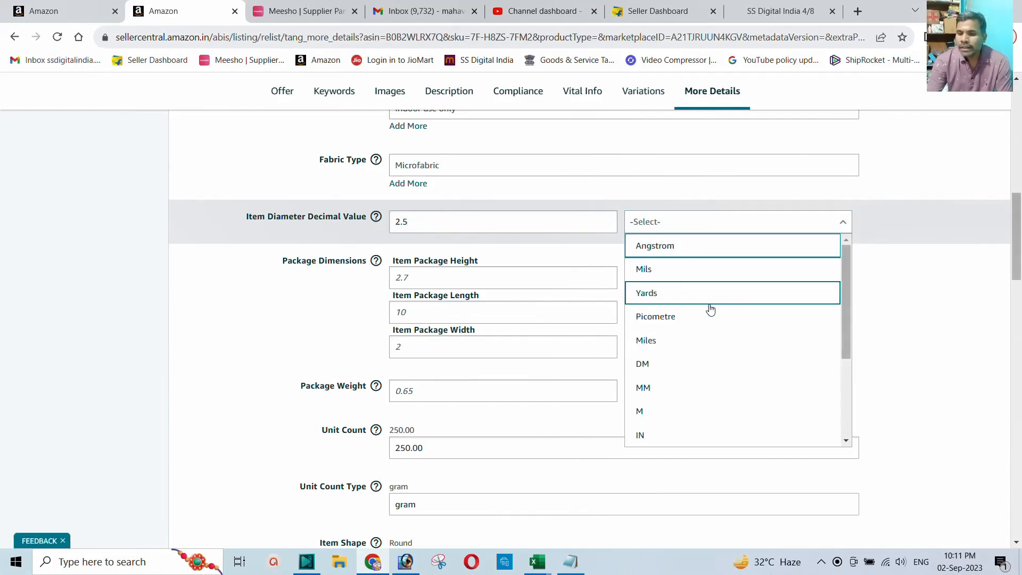
pyautogui.scroll(-3, 710, 304)
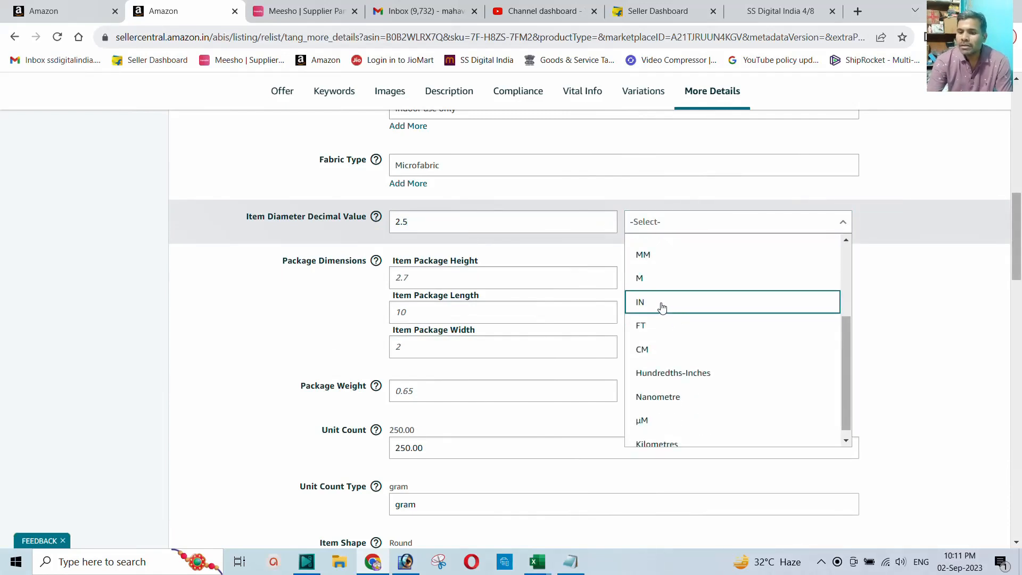
pyautogui.click(660, 302)
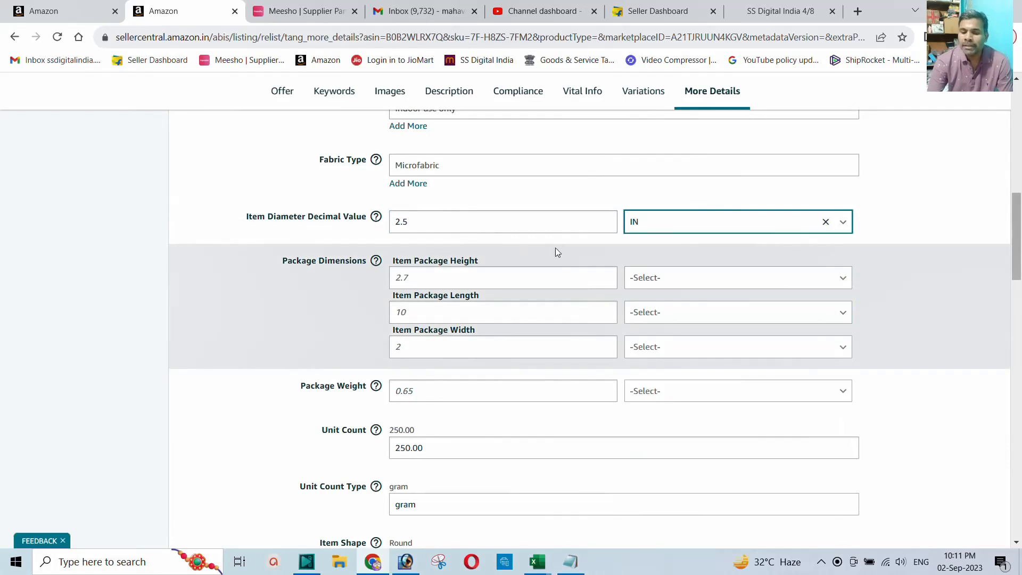
# Step: Set package height to 10 CM and package length to 15 CM
pyautogui.click(421, 280)
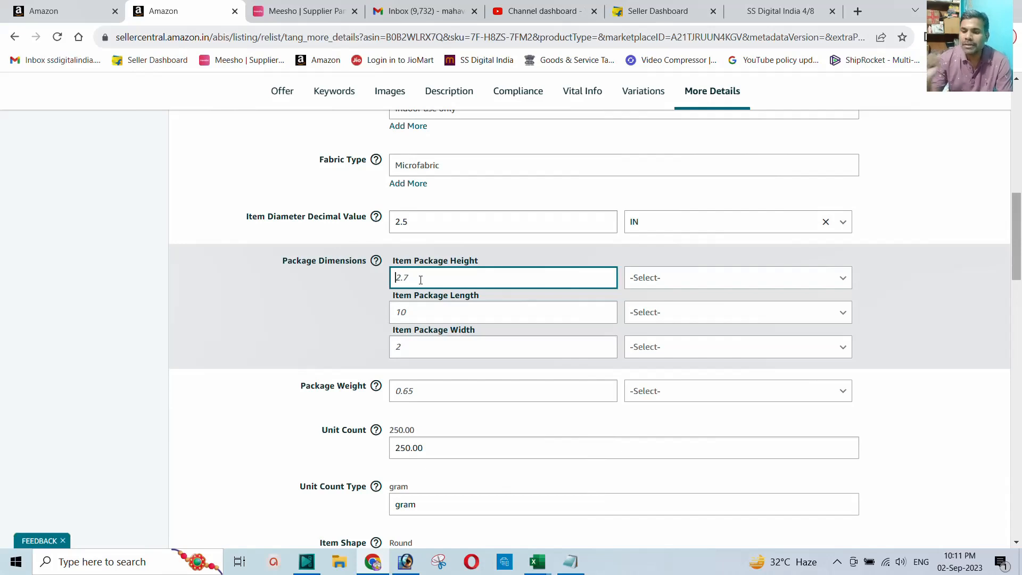
pyautogui.write('10')
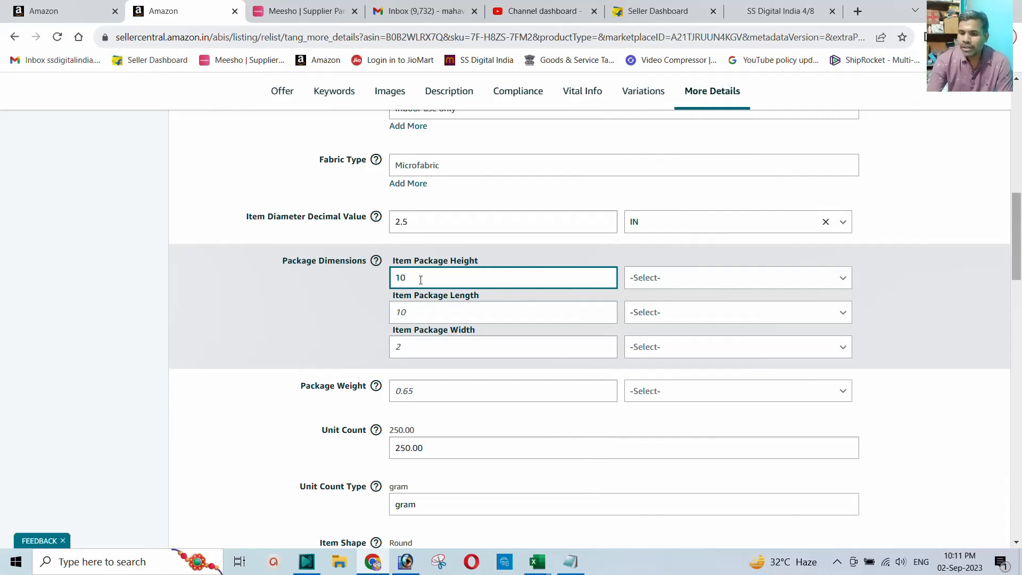
pyautogui.click(678, 282)
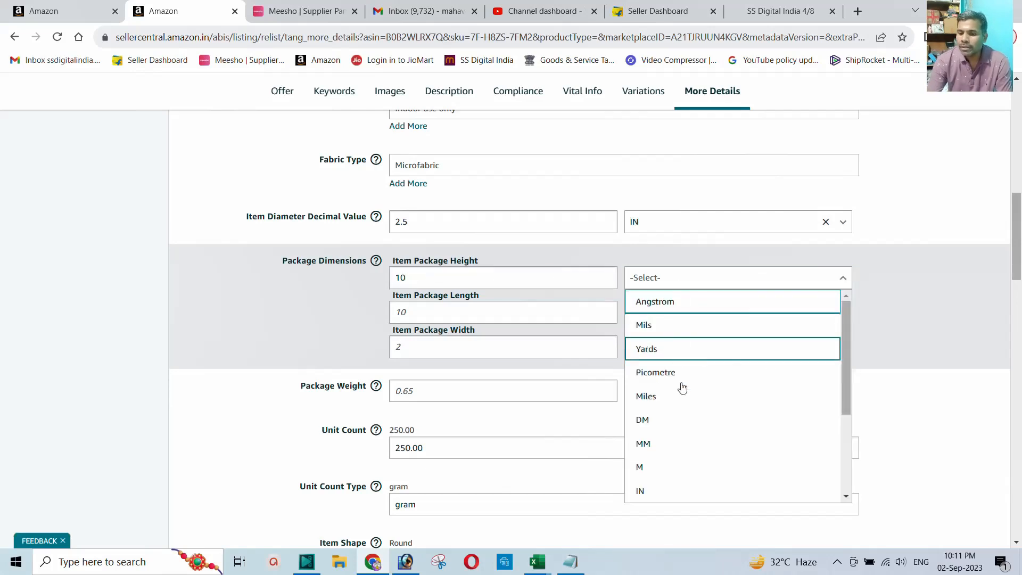
pyautogui.scroll(-1, 682, 466)
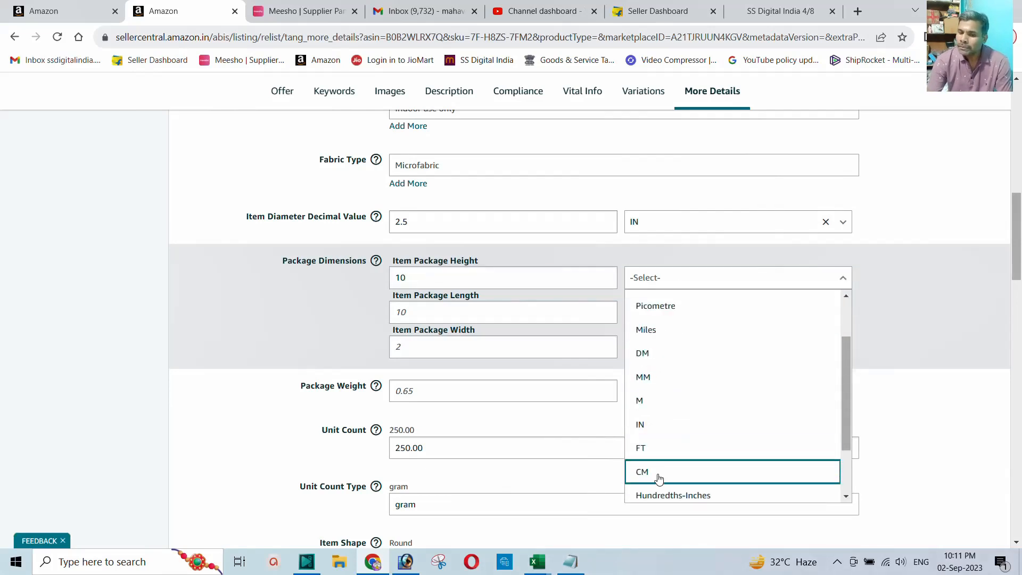
pyautogui.click(660, 472)
pyautogui.click(409, 313)
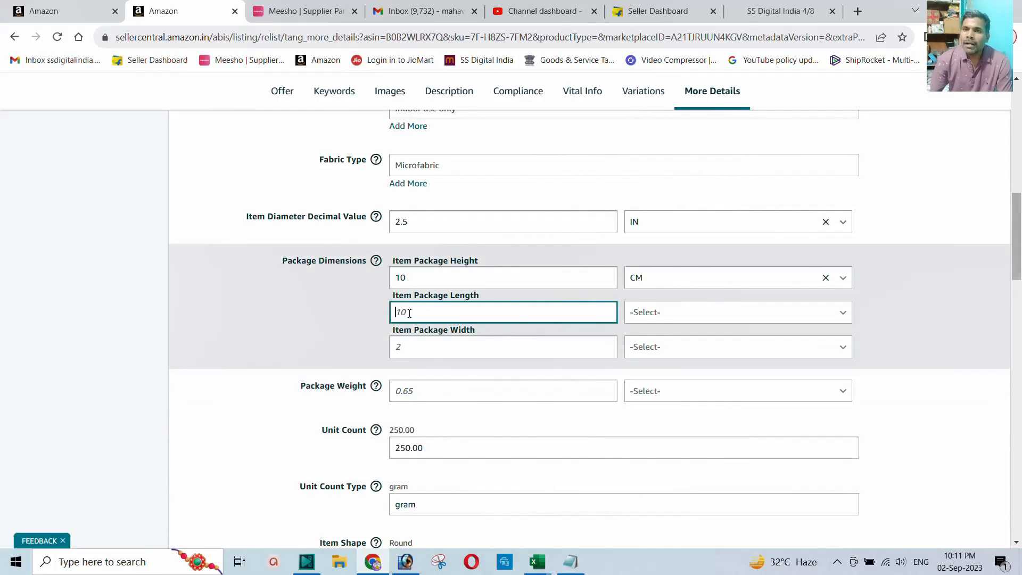
pyautogui.write('15')
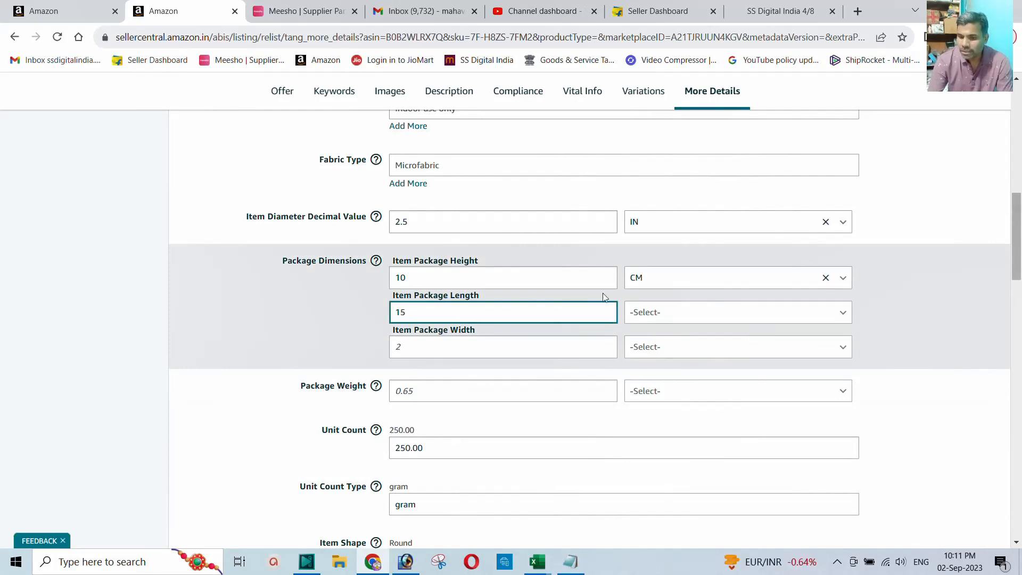
pyautogui.click(655, 315)
pyautogui.scroll(-3, 677, 389)
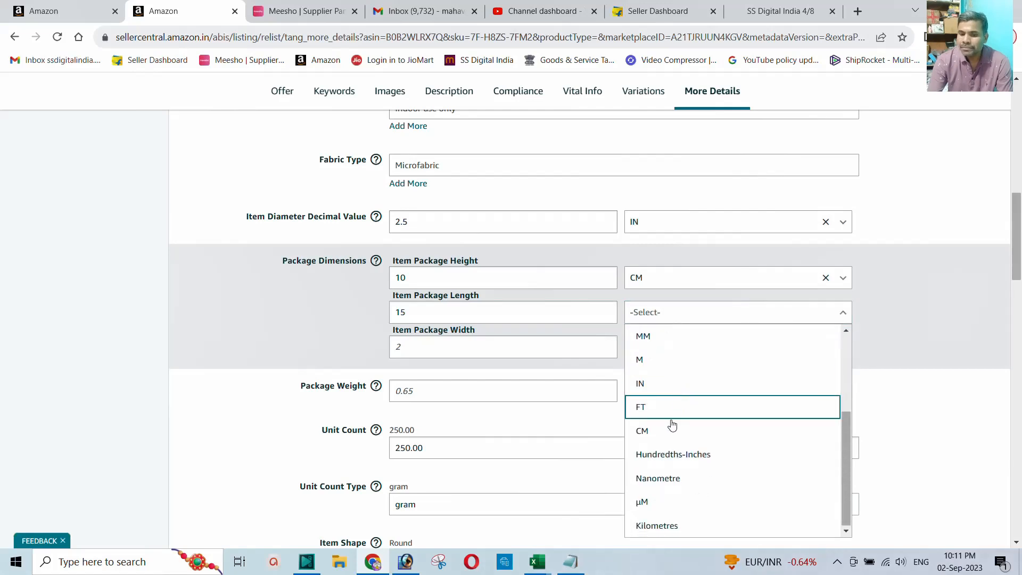
pyautogui.click(658, 431)
# Step: Set package width to 12 CM
pyautogui.click(413, 345)
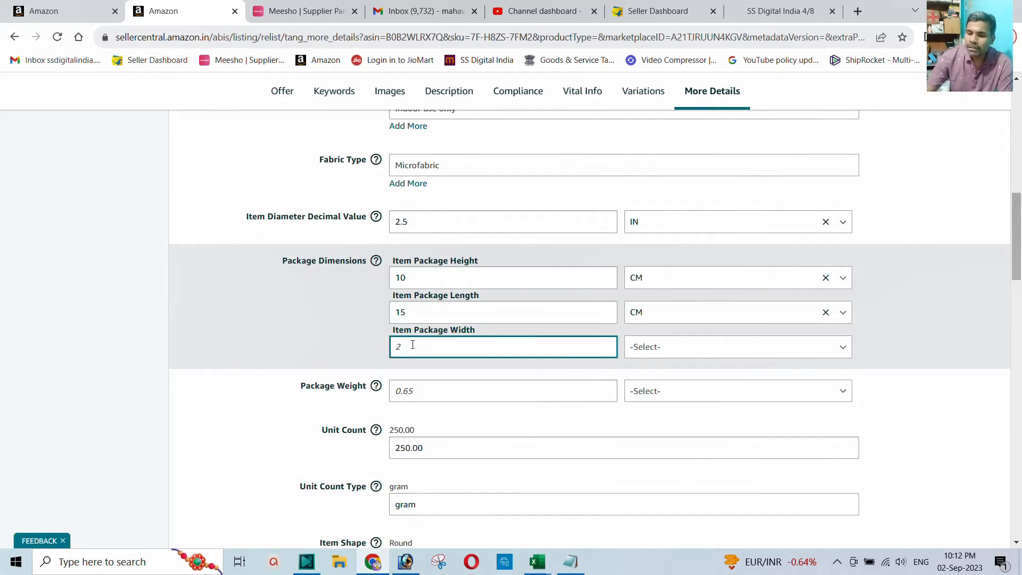
pyautogui.write('12')
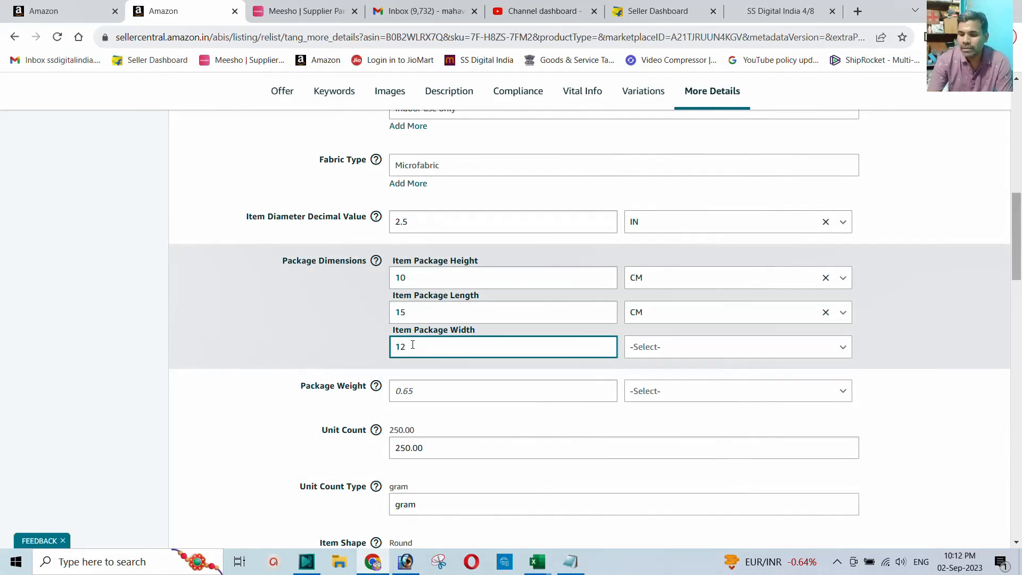
pyautogui.click(684, 353)
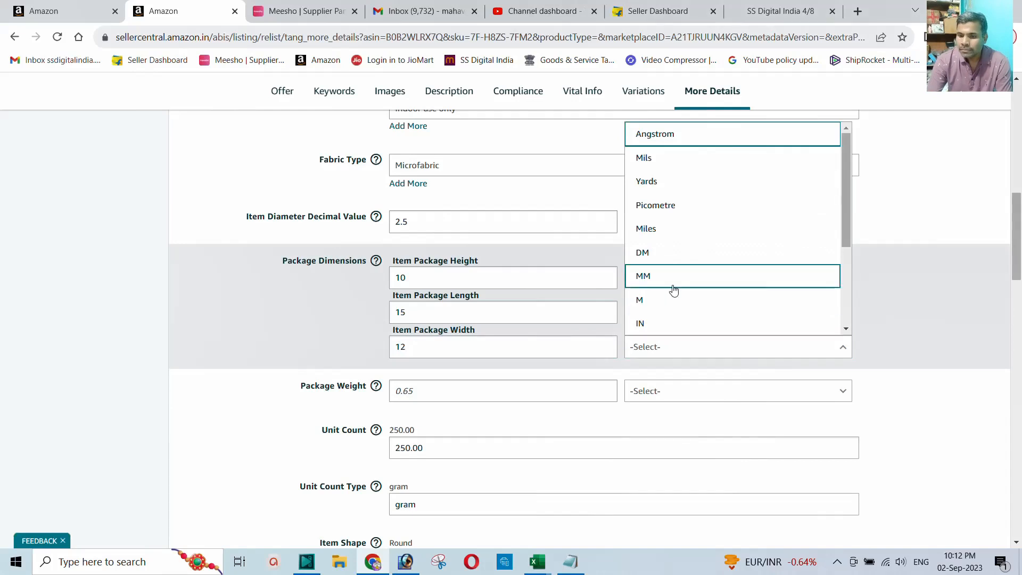
pyautogui.scroll(-1, 673, 281)
pyautogui.click(651, 239)
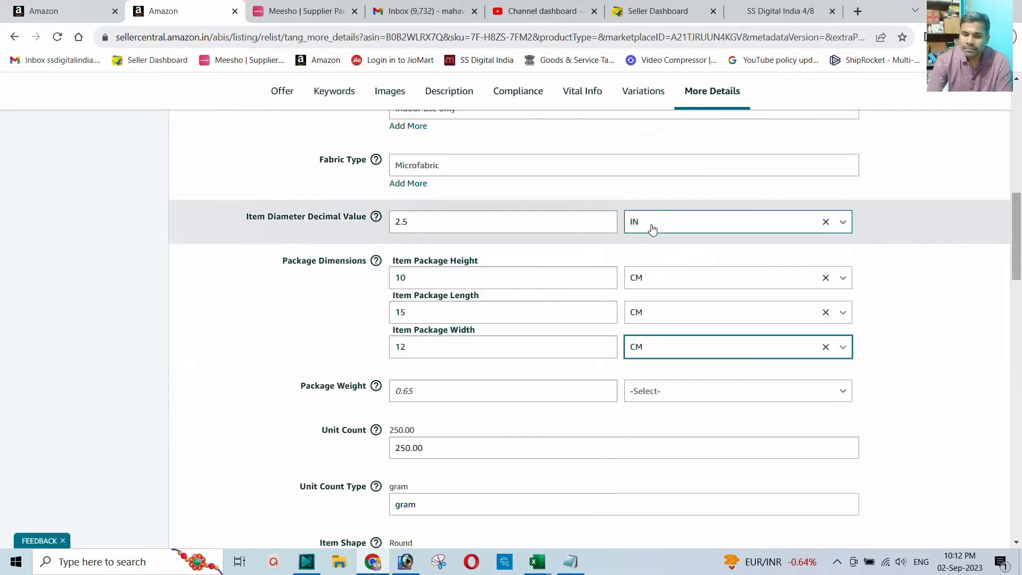
pyautogui.scroll(-1, 527, 285)
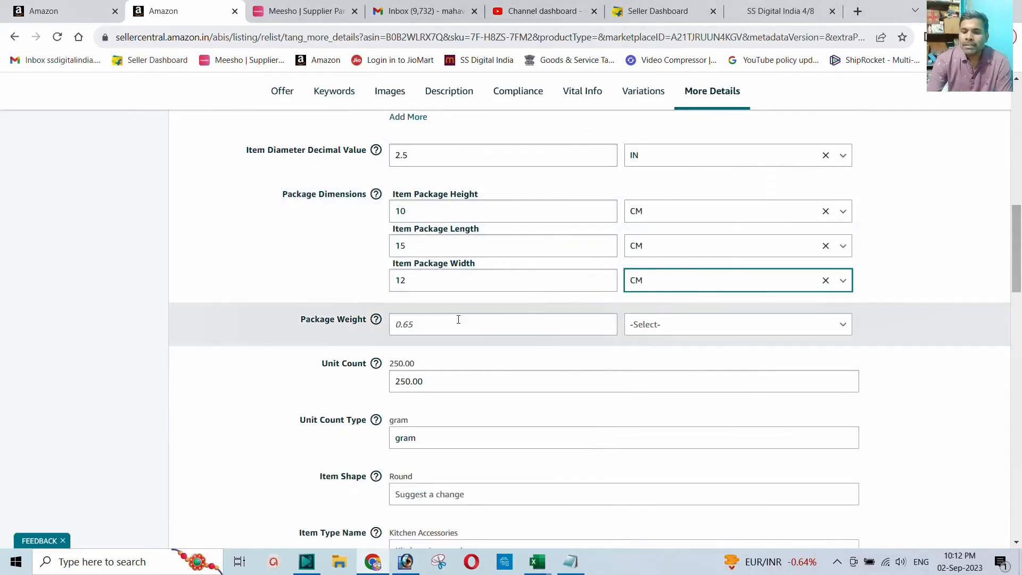
# Step: Replace the 0.65 package weight with 250 GR
pyautogui.click(427, 324)
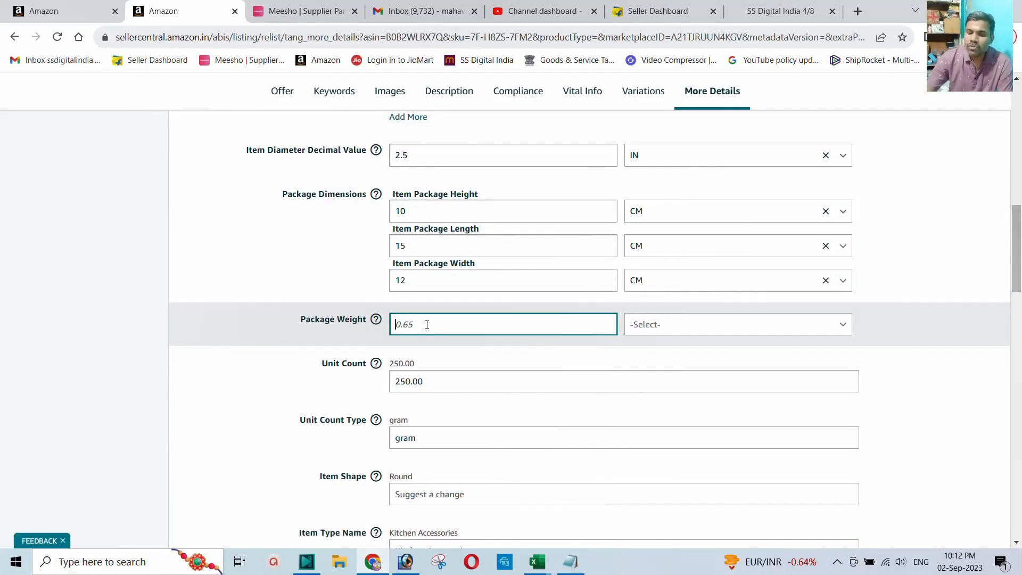
pyautogui.write('250')
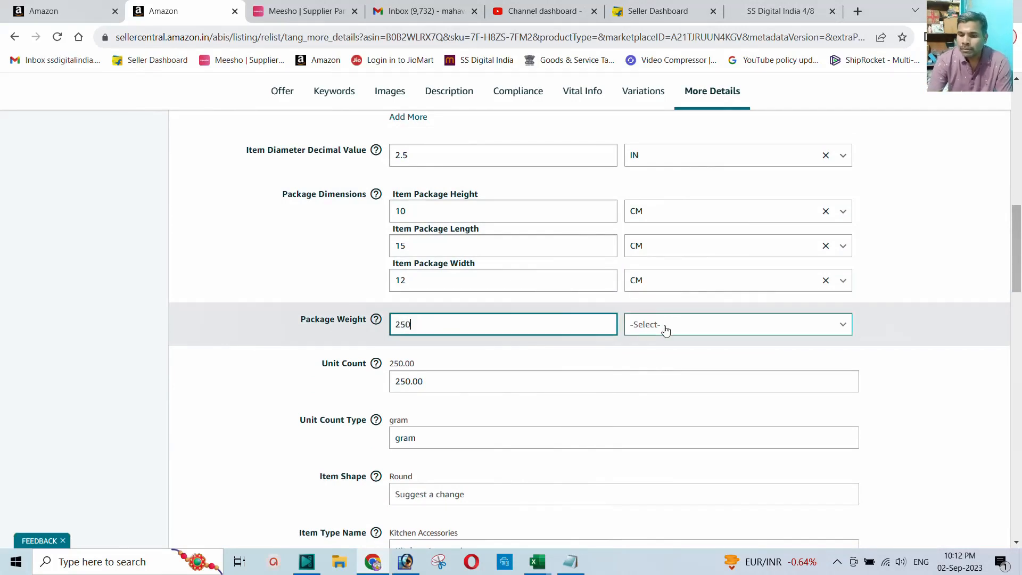
pyautogui.click(666, 331)
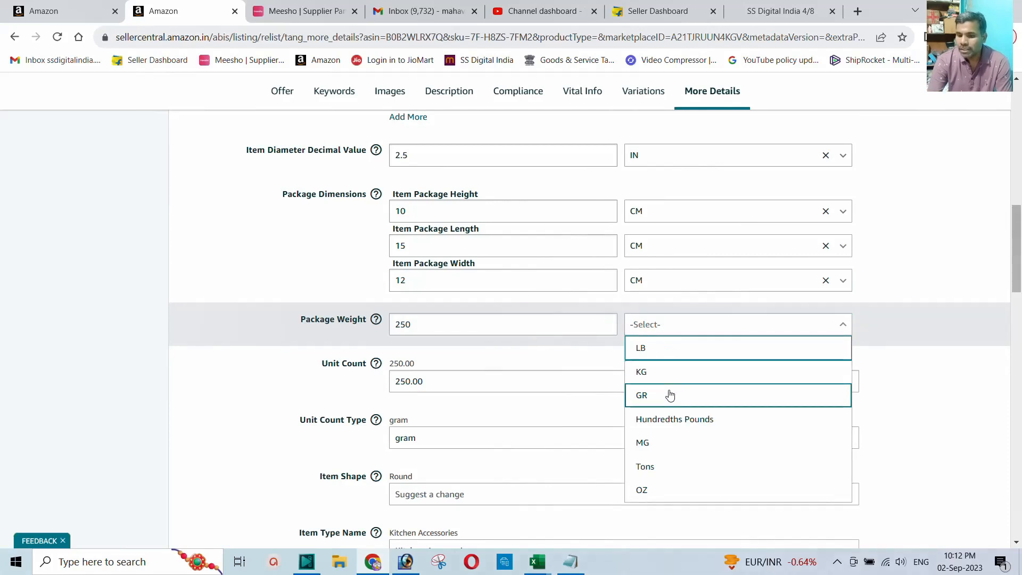
pyautogui.click(651, 399)
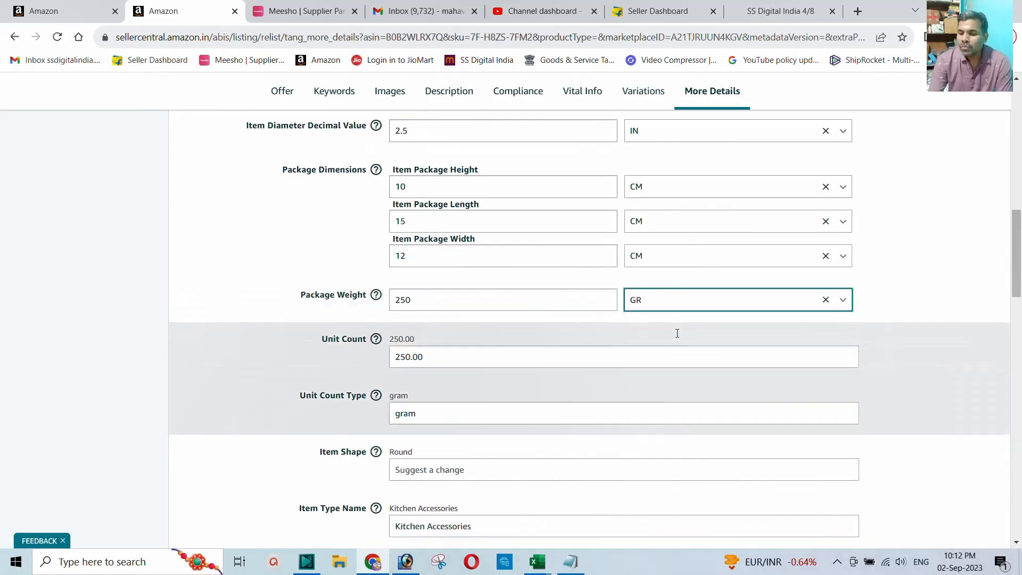
pyautogui.scroll(-7, 676, 335)
# Step: Save and finish the edited glass lid listing, then return to the Fix Your Products tab
pyautogui.scroll(-10, 679, 337)
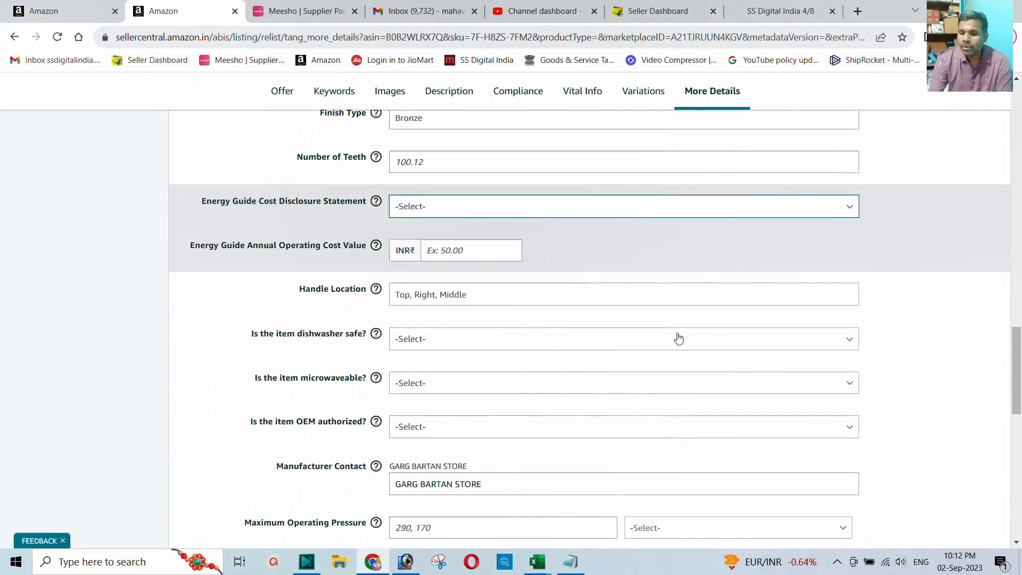
pyautogui.scroll(-8, 679, 338)
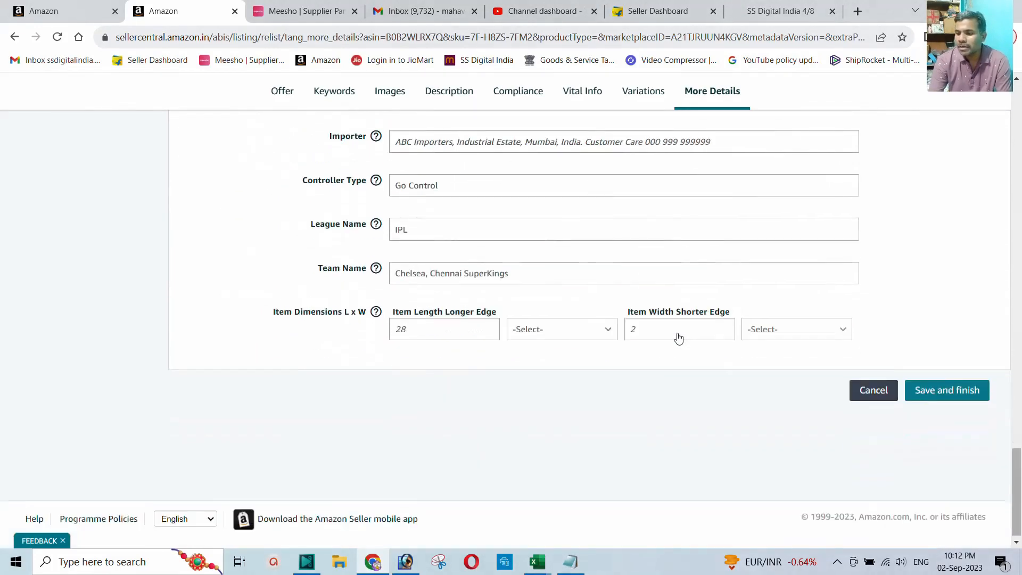
pyautogui.click(951, 389)
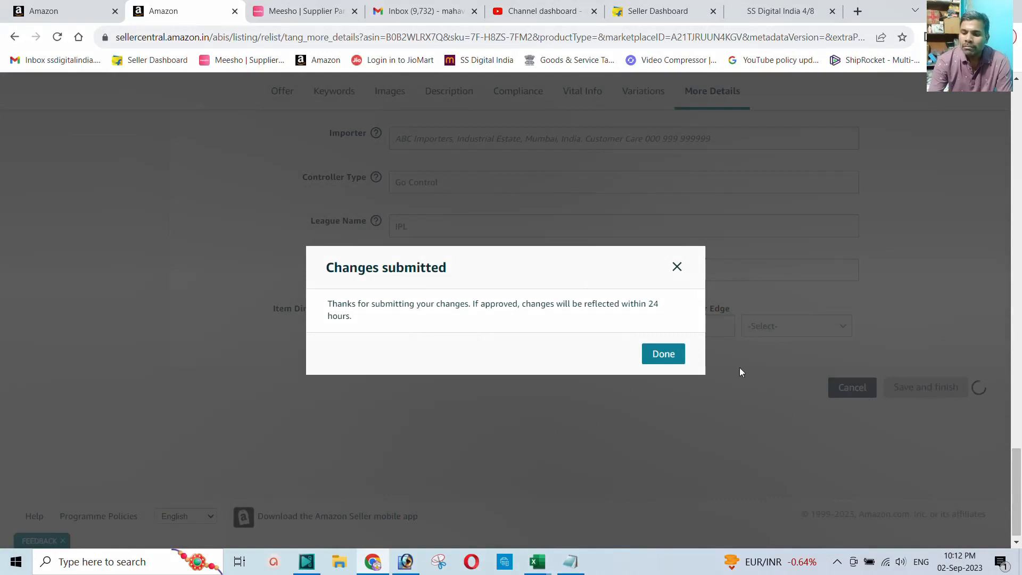
pyautogui.click(663, 354)
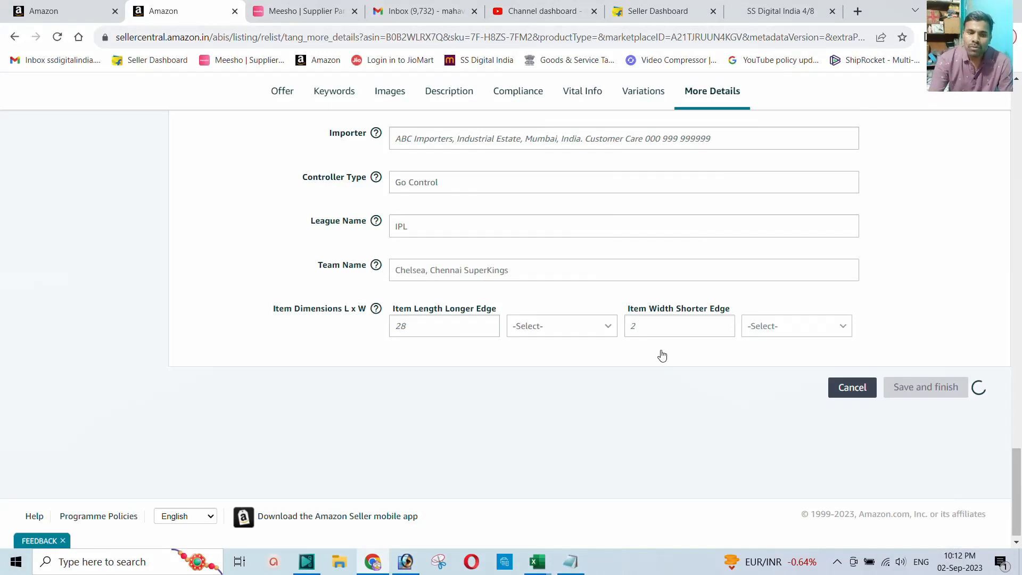
pyautogui.click(55, 16)
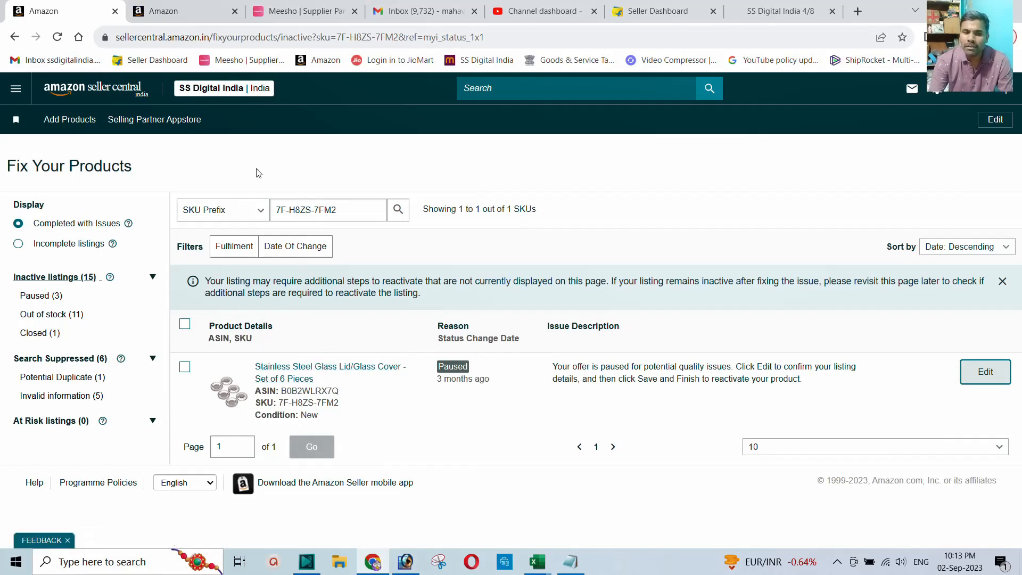
# Step: Check the live glass lid product page shows Currently unavailable, then close it
pyautogui.click(322, 374)
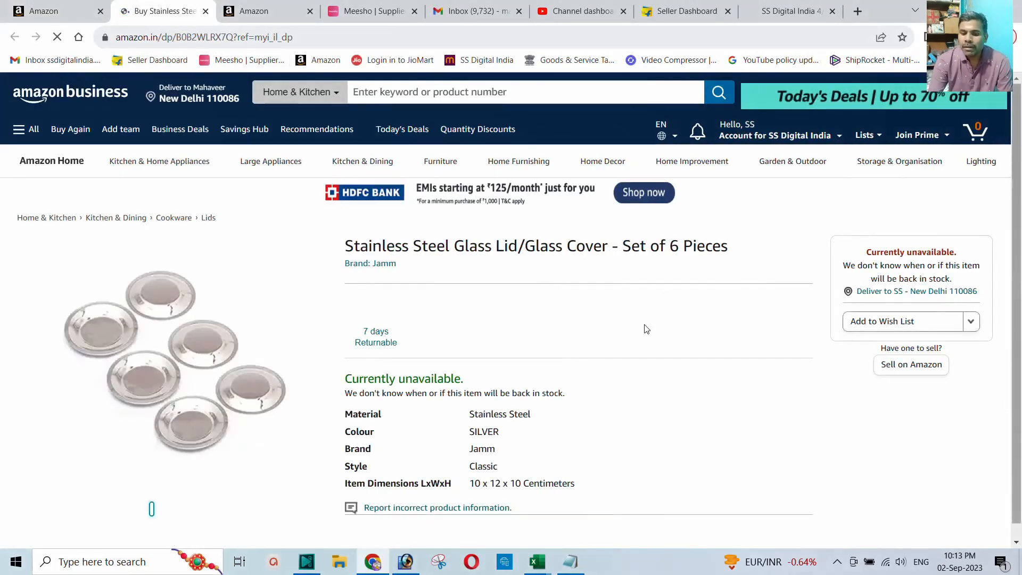
pyautogui.moveTo(345, 379); pyautogui.dragTo(468, 382)
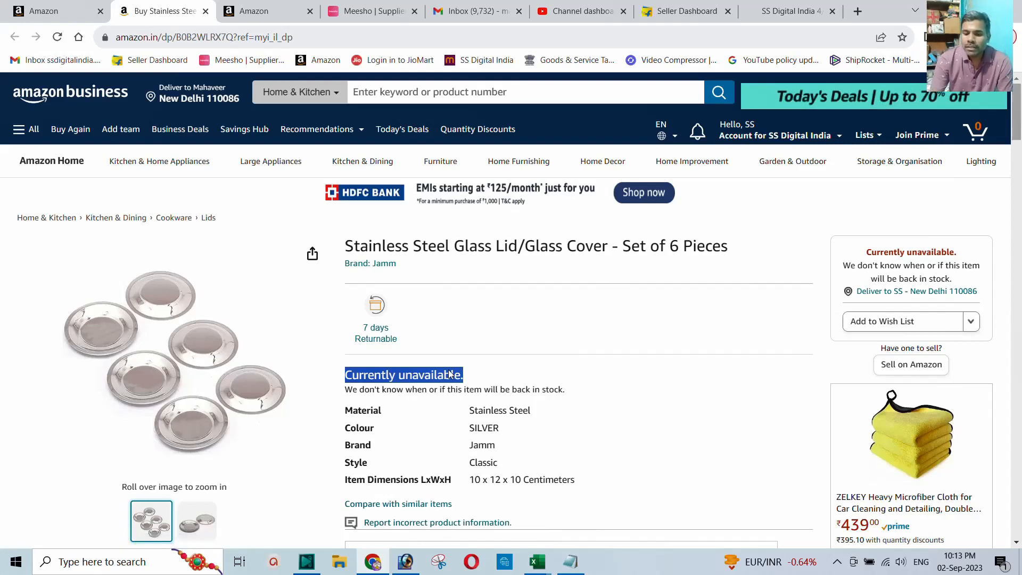
pyautogui.click(421, 376)
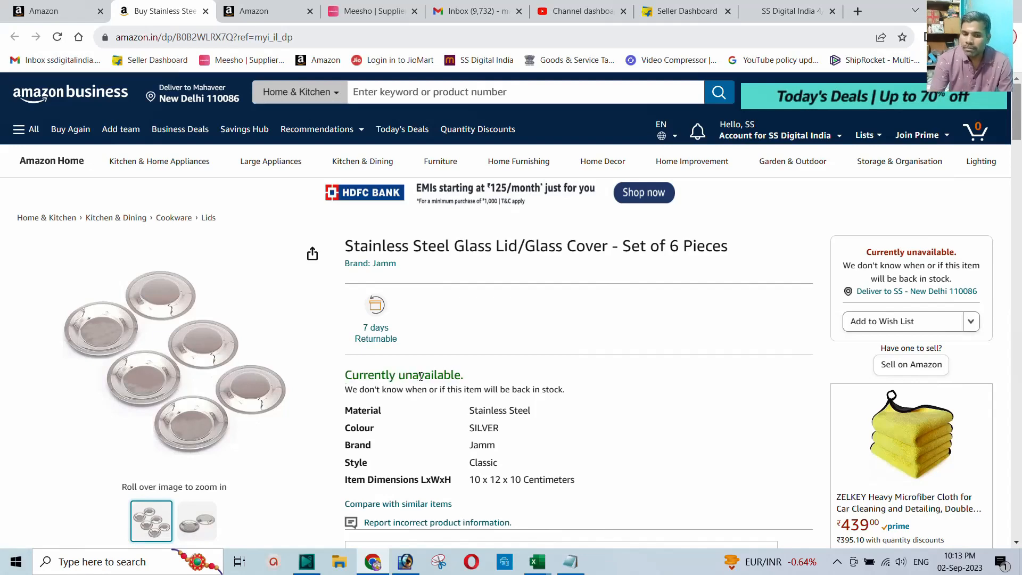
pyautogui.click(206, 11)
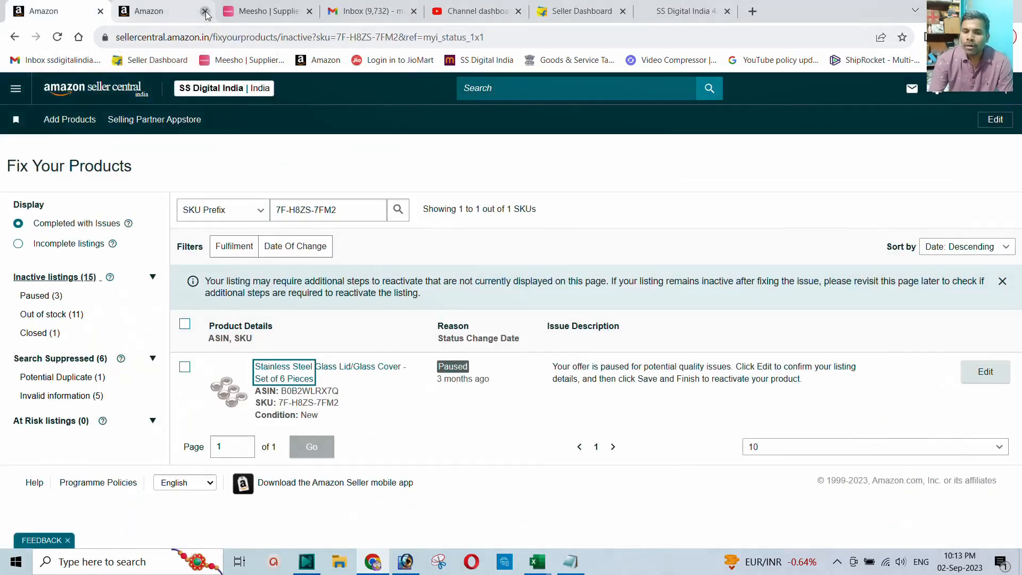
# Step: Confirm the glass lid update was submitted, then go back to Manage Inventory
pyautogui.click(128, 8)
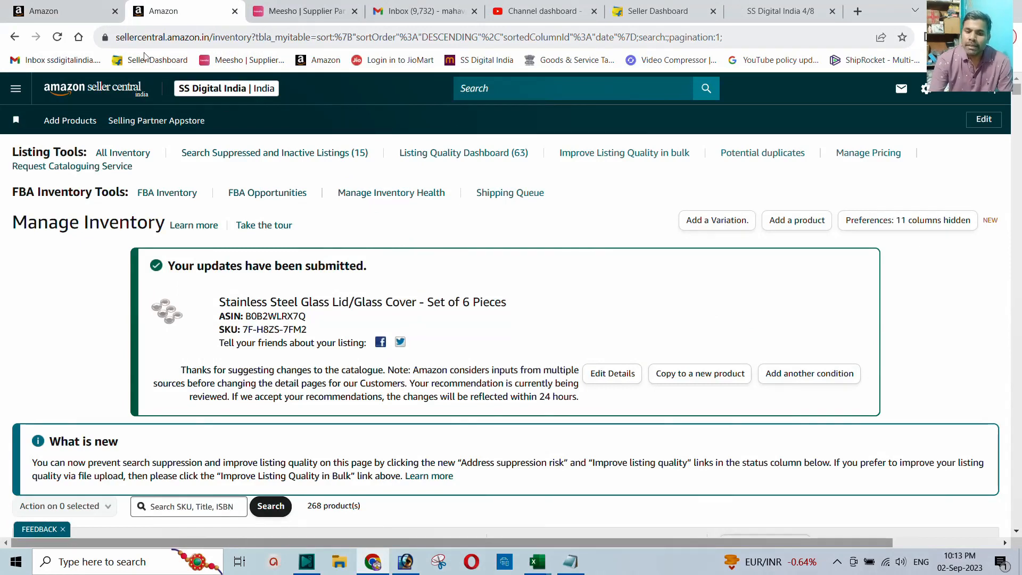
pyautogui.click(64, 11)
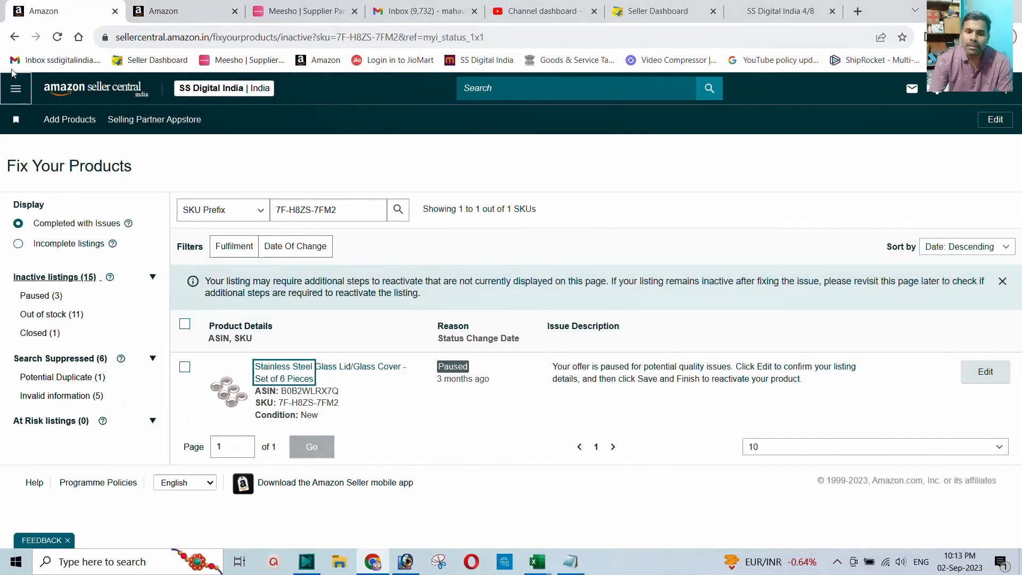
pyautogui.click(14, 37)
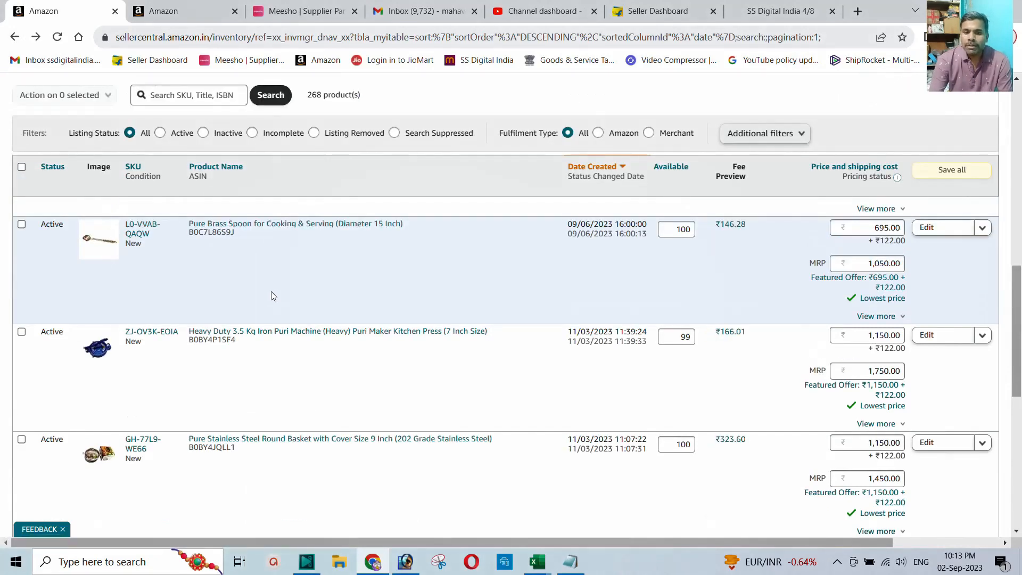
# Step: Filter inventory to Inactive listings and open the fix page for blocked listing YN-5R01-58QB
pyautogui.scroll(1, 271, 296)
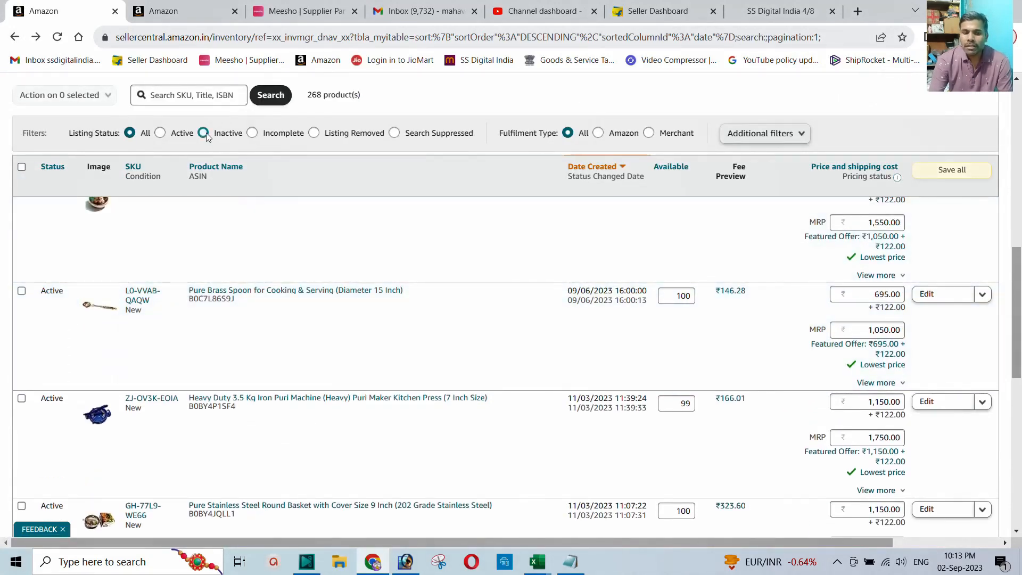
pyautogui.click(203, 134)
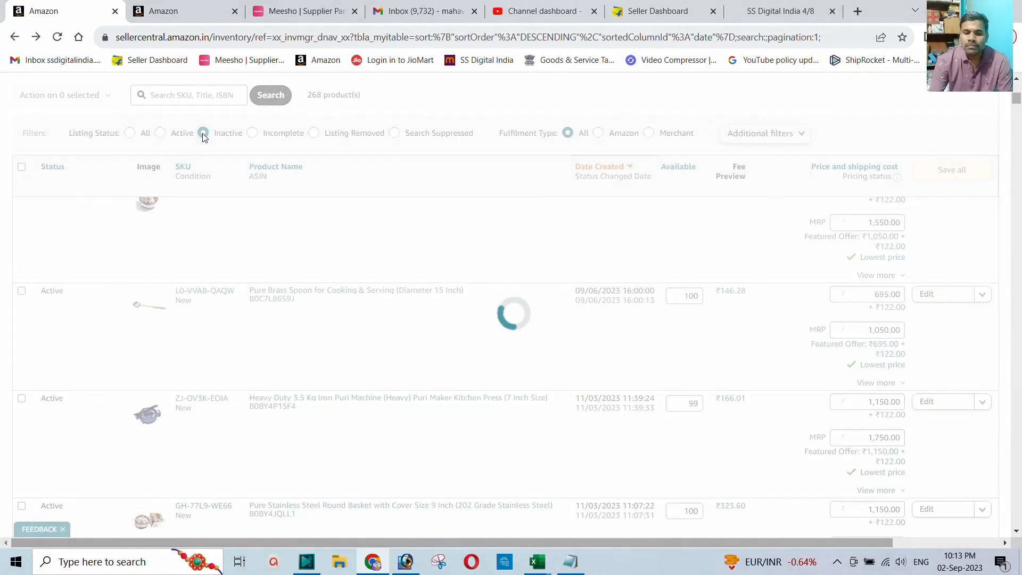
pyautogui.scroll(-10, 127, 277)
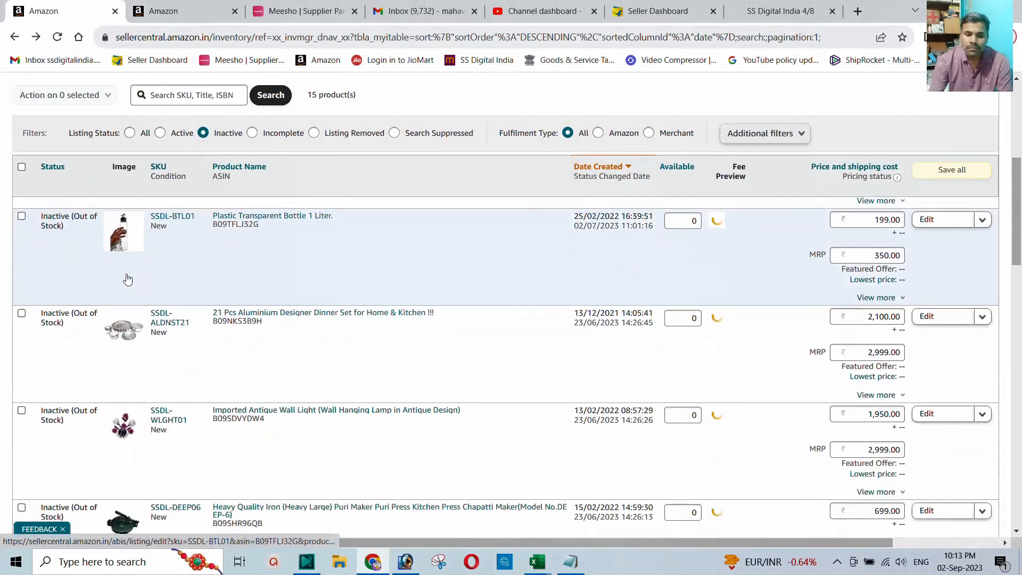
pyautogui.scroll(-1, 127, 278)
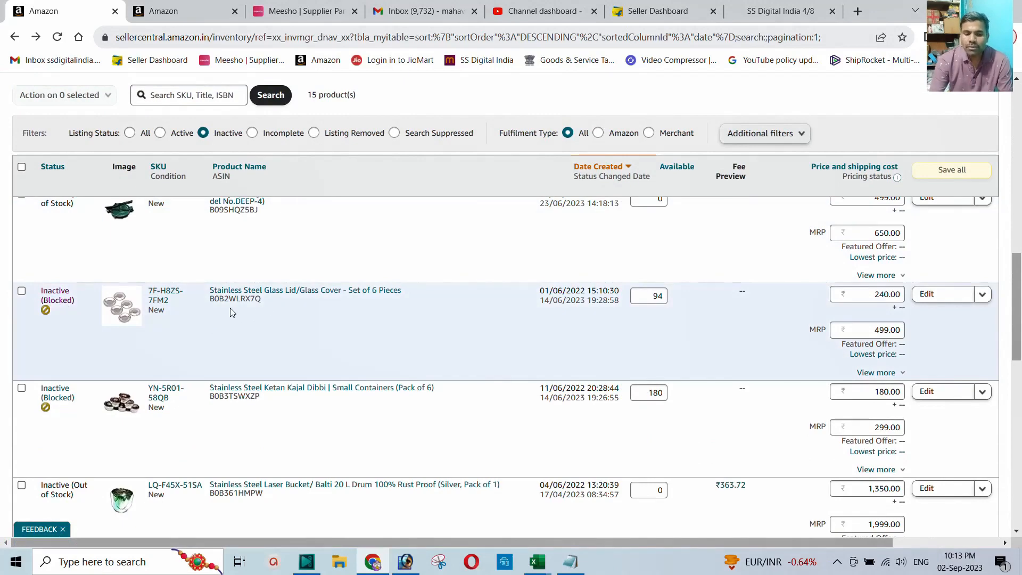
pyautogui.scroll(-8, 261, 324)
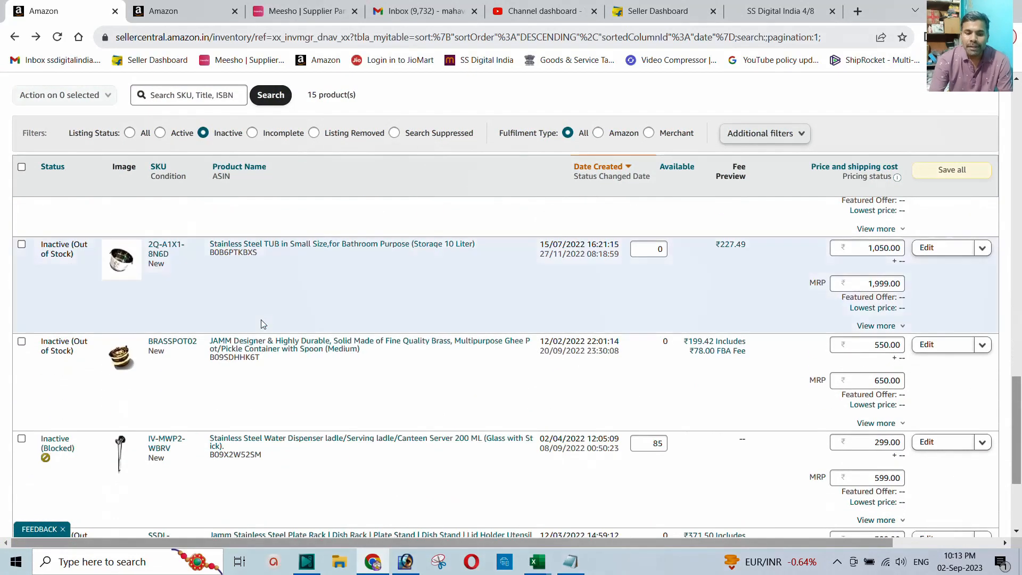
pyautogui.scroll(-2, 261, 324)
pyautogui.scroll(6, 193, 325)
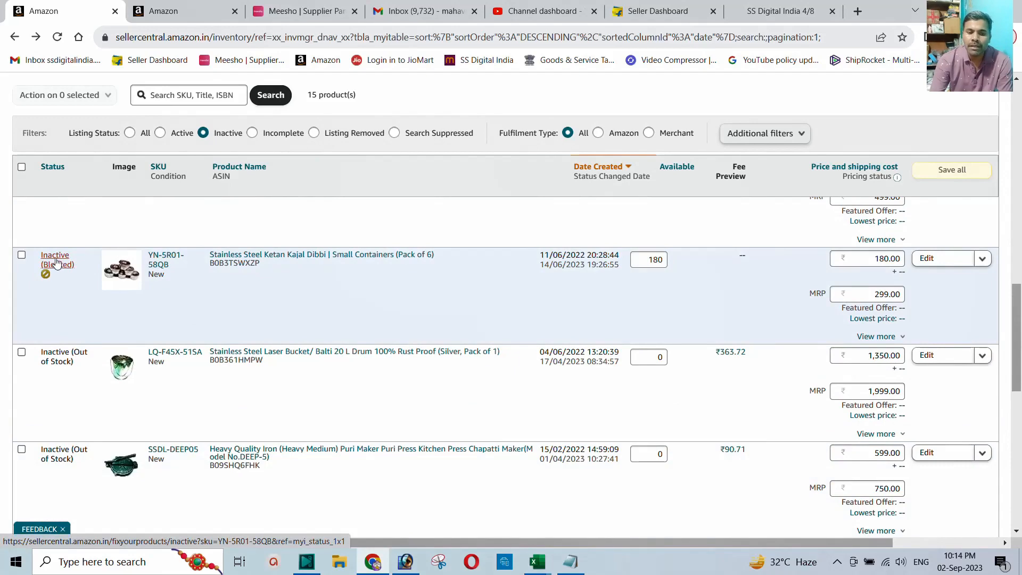
pyautogui.click(56, 262)
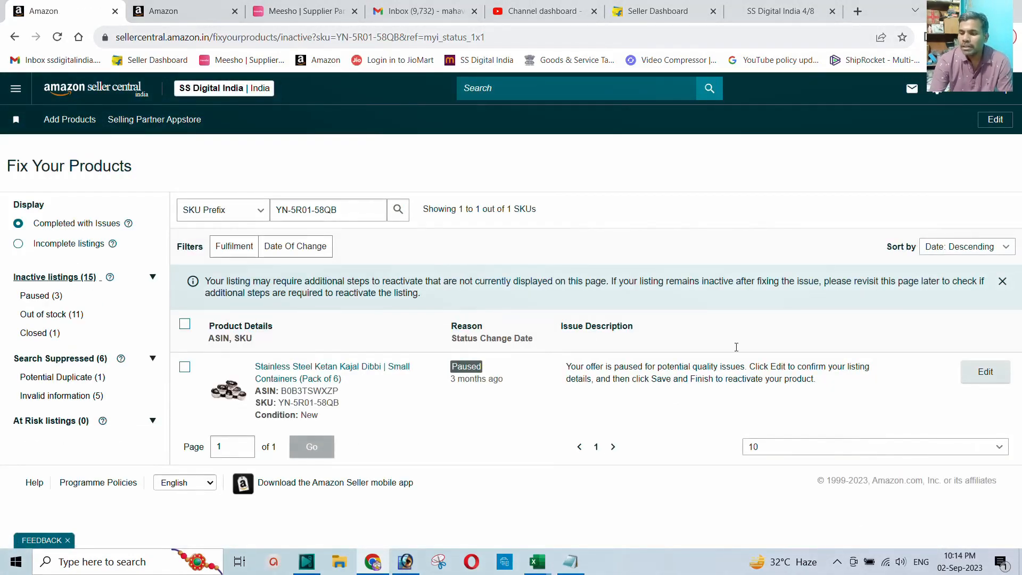
# Step: Start editing the blocked Kajal Dibbi listing and go to its More Details tab
pyautogui.click(986, 372)
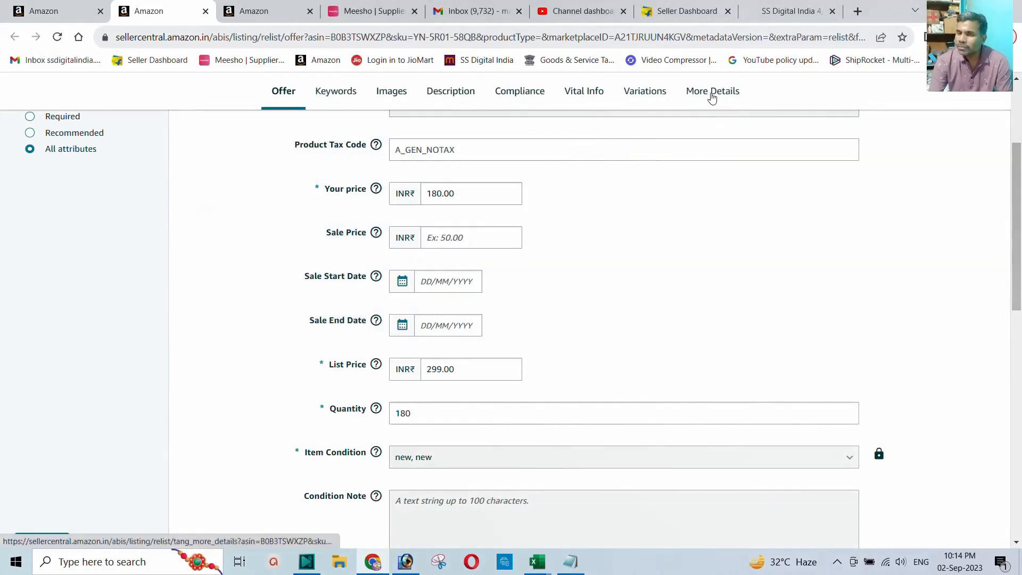
pyautogui.click(709, 95)
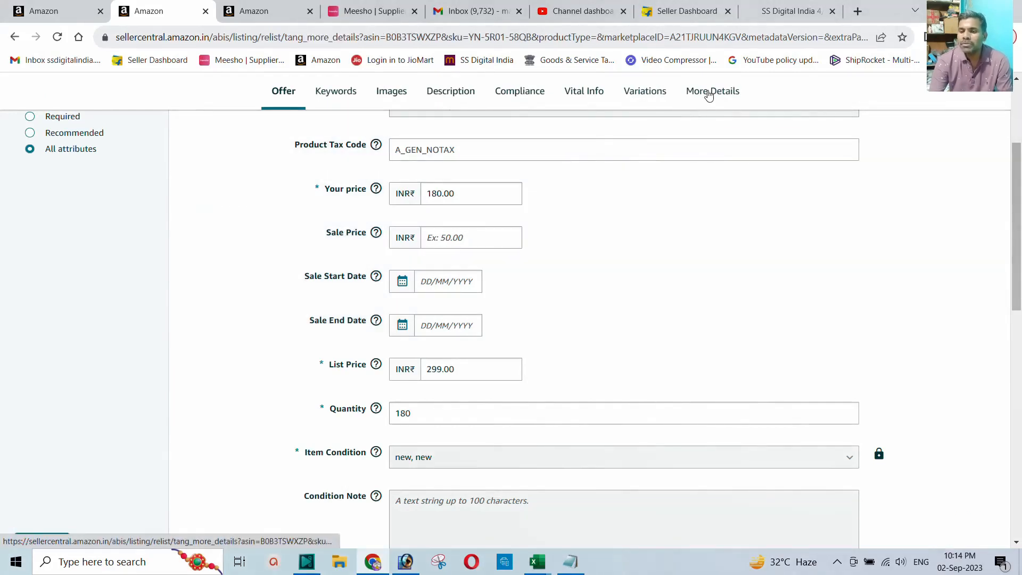
pyautogui.scroll(-5, 536, 278)
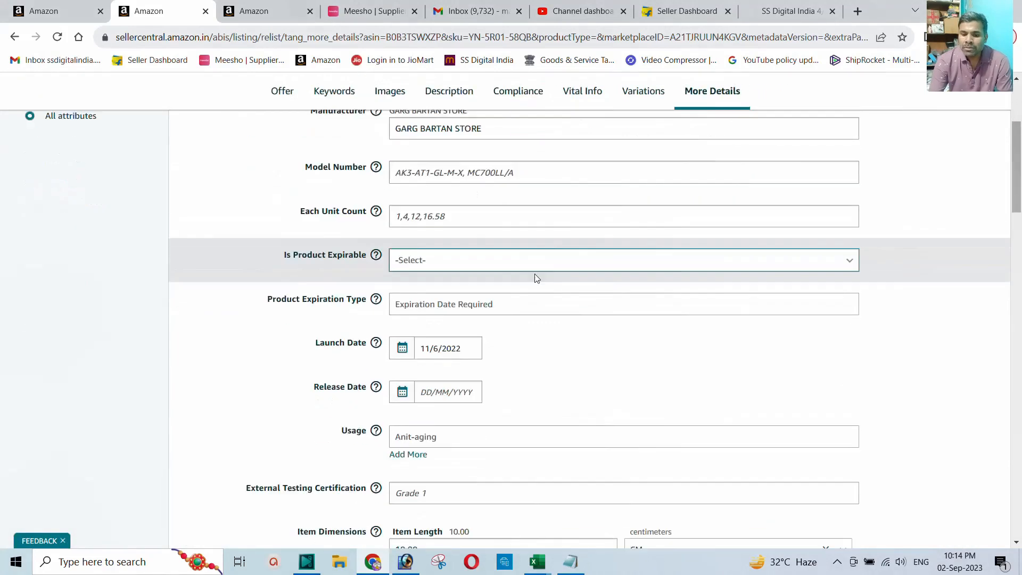
pyautogui.scroll(-2, 529, 274)
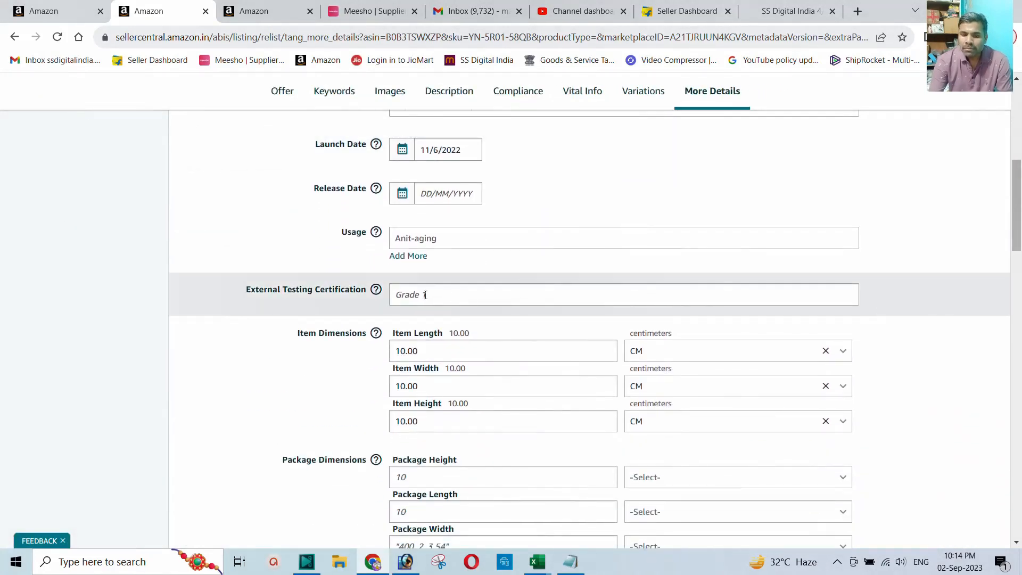
pyautogui.scroll(-1, 421, 293)
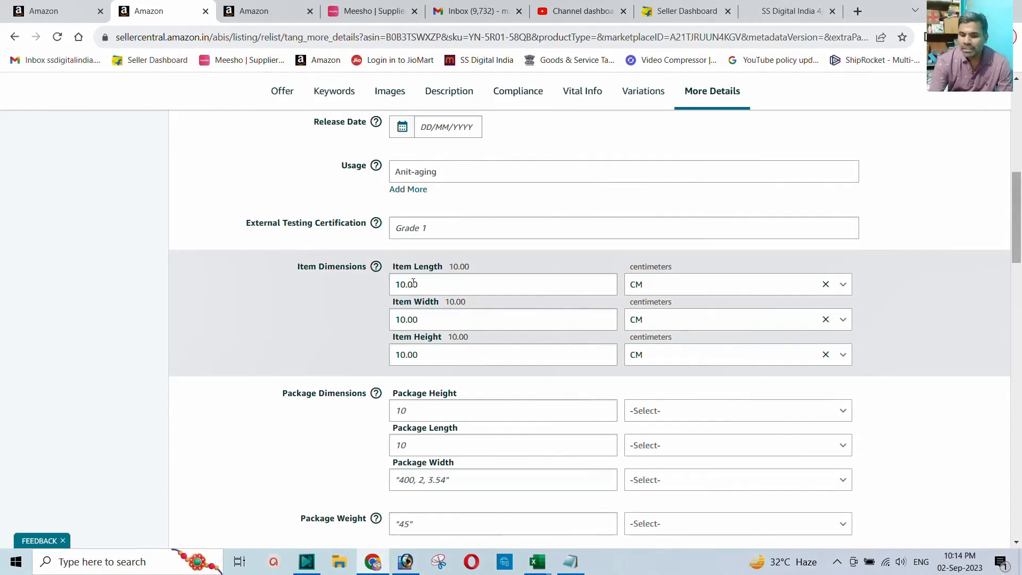
pyautogui.scroll(-2, 318, 331)
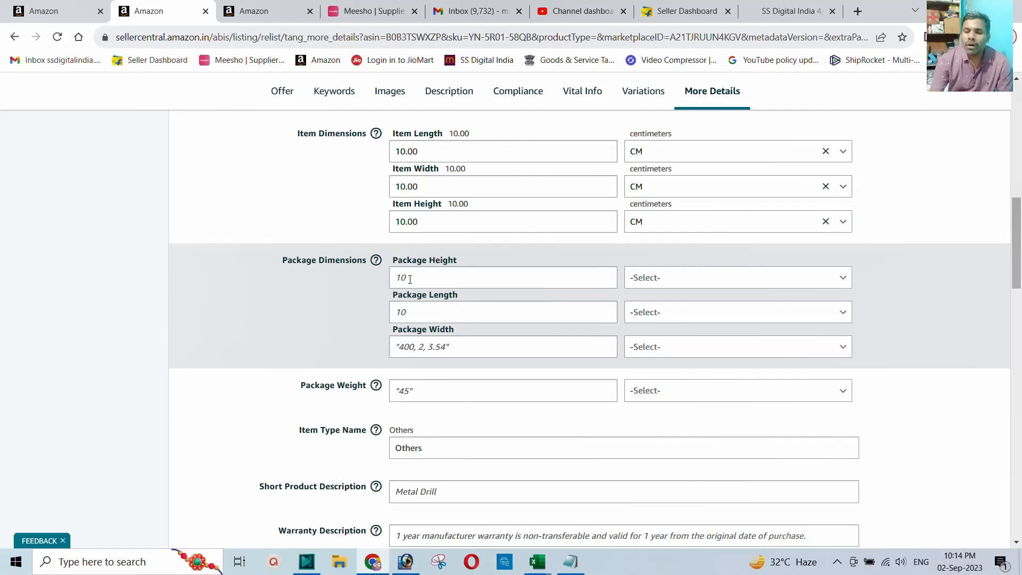
# Step: Set package height to 15 CM and package length to 20 CM
pyautogui.click(406, 277)
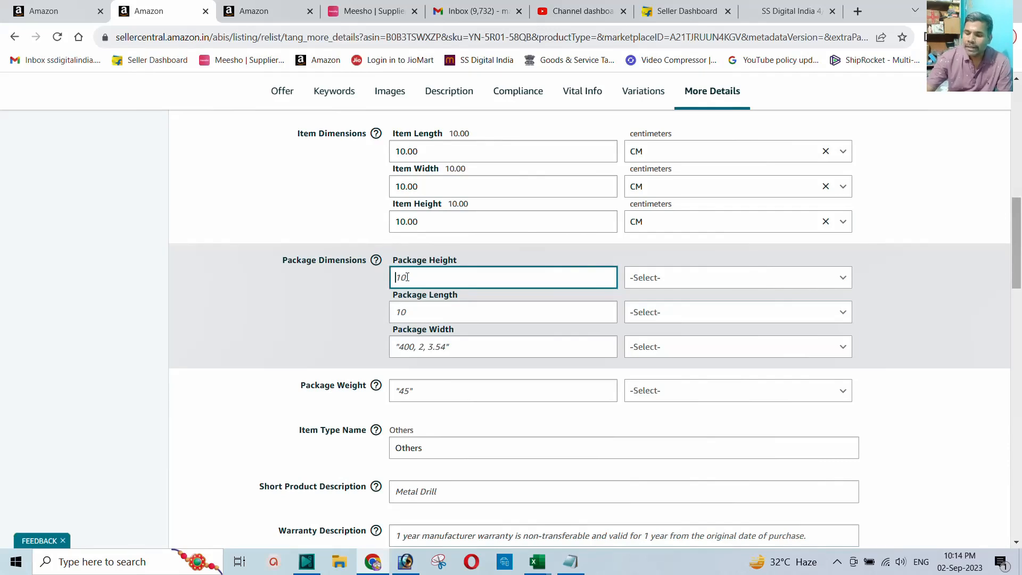
pyautogui.write('15')
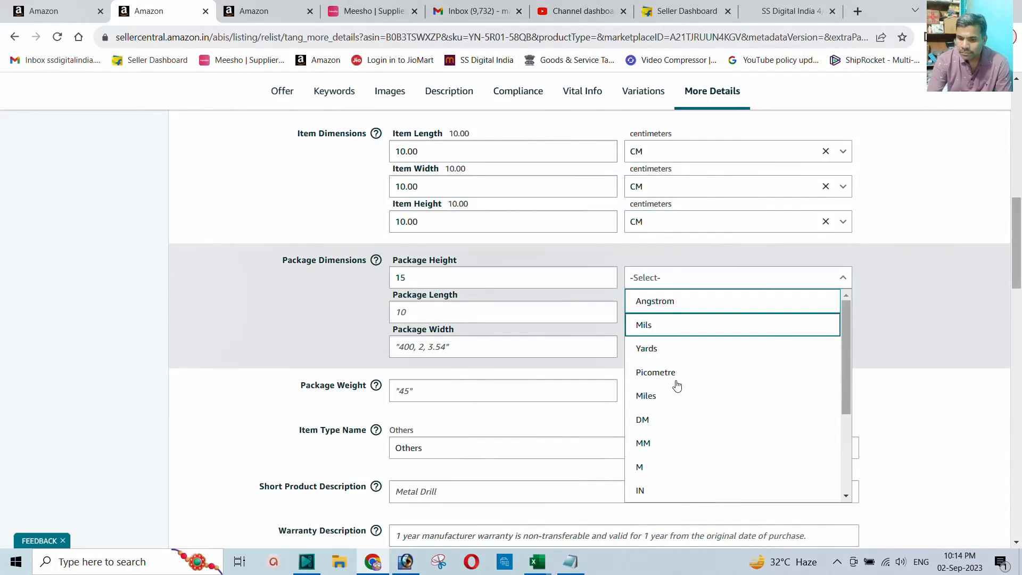
pyautogui.scroll(-3, 676, 386)
pyautogui.click(648, 415)
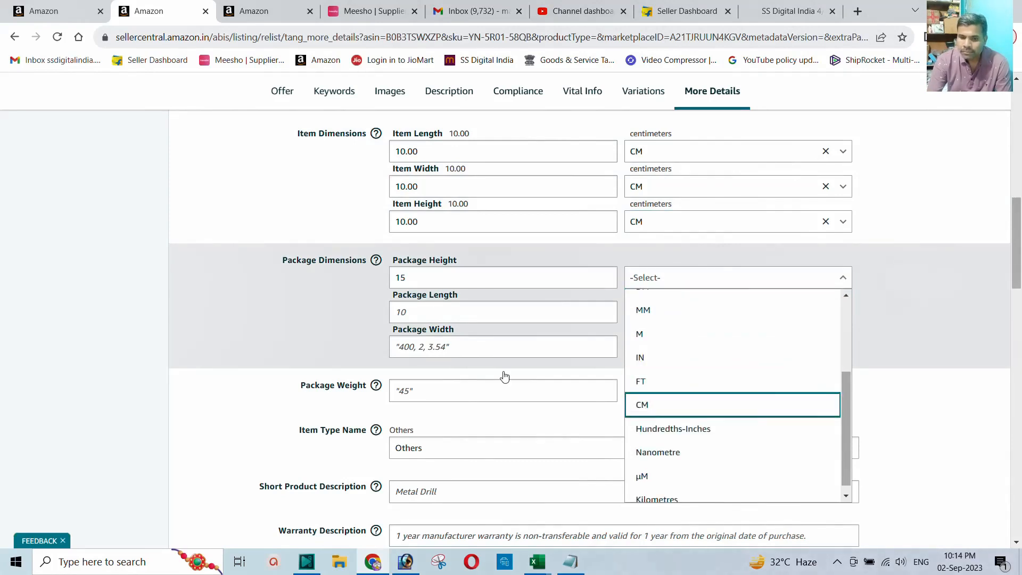
pyautogui.click(416, 315)
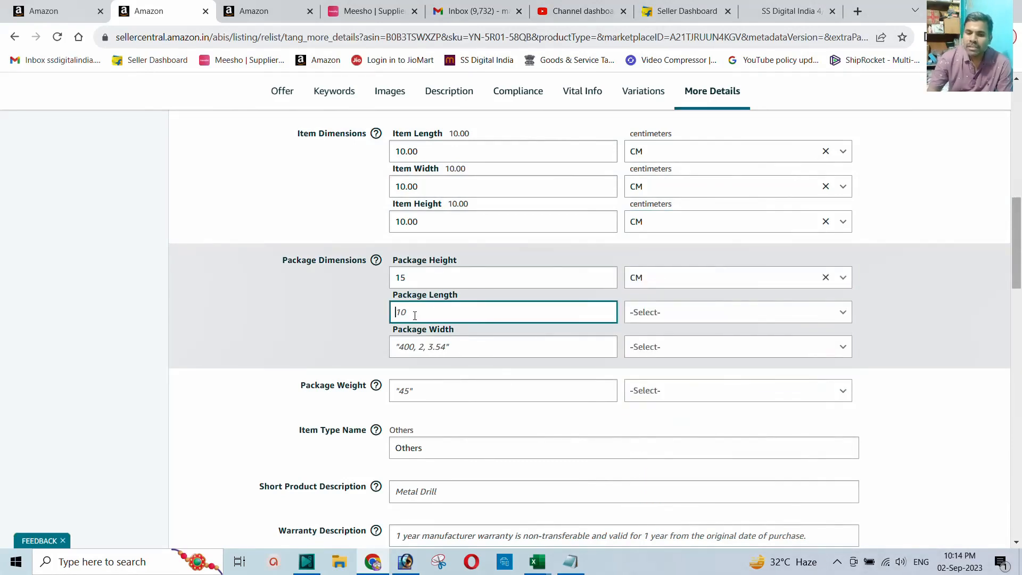
pyautogui.click(684, 314)
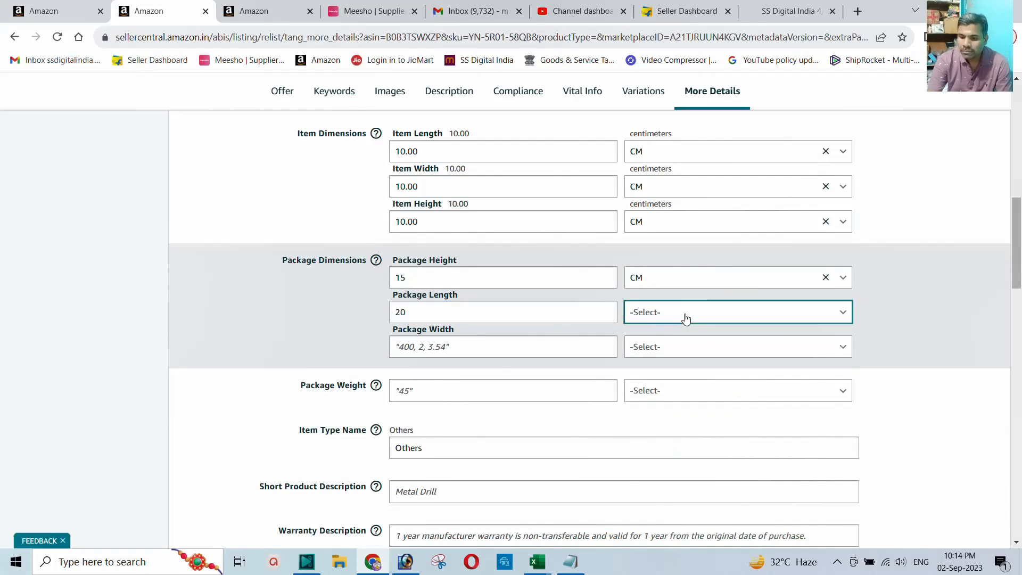
pyautogui.scroll(-3, 677, 421)
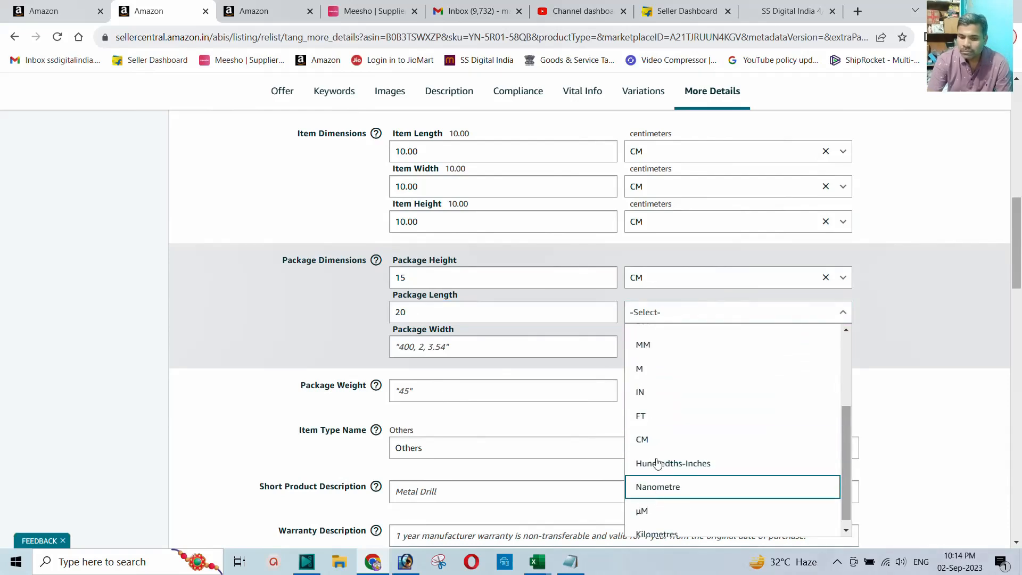
pyautogui.click(645, 439)
# Step: Set package width to 15 CM and package weight to 350 grams
pyautogui.click(423, 347)
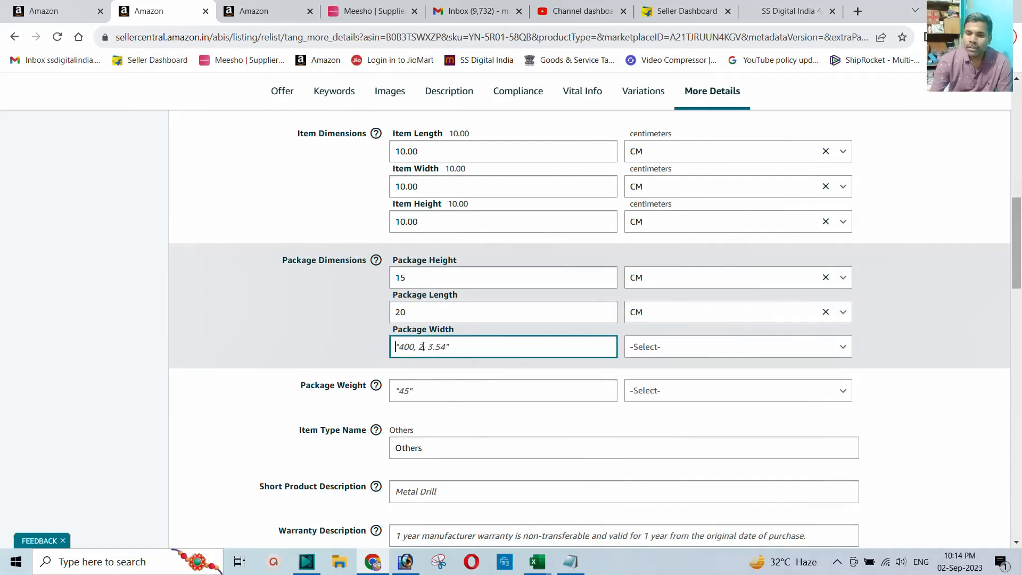
pyautogui.write('15')
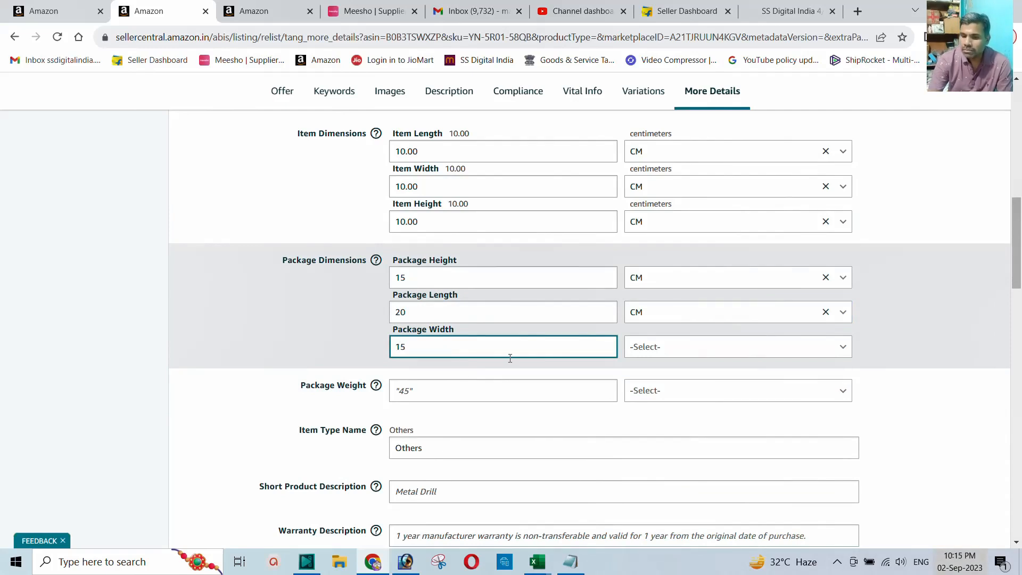
pyautogui.click(654, 346)
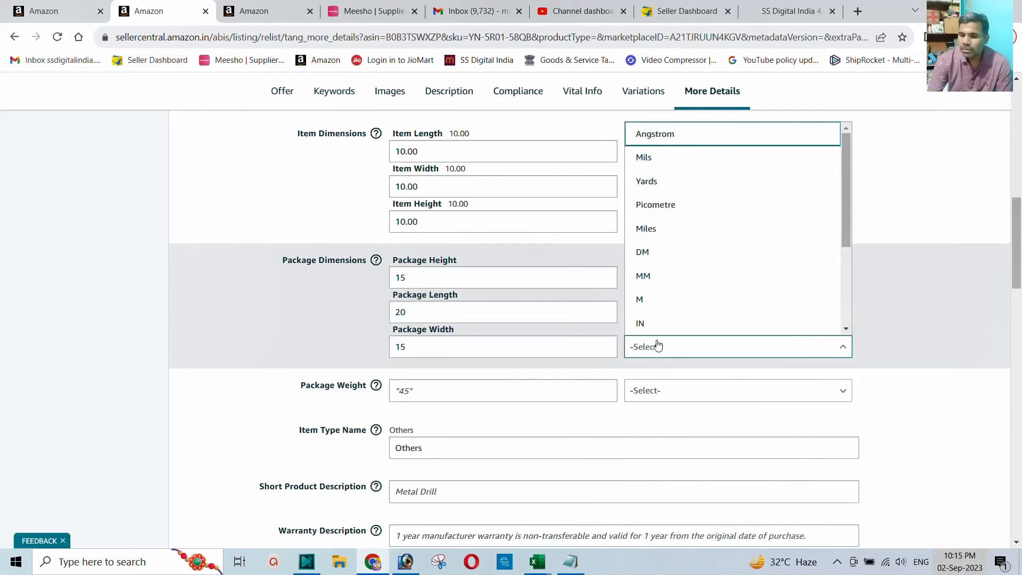
pyautogui.scroll(-1, 660, 258)
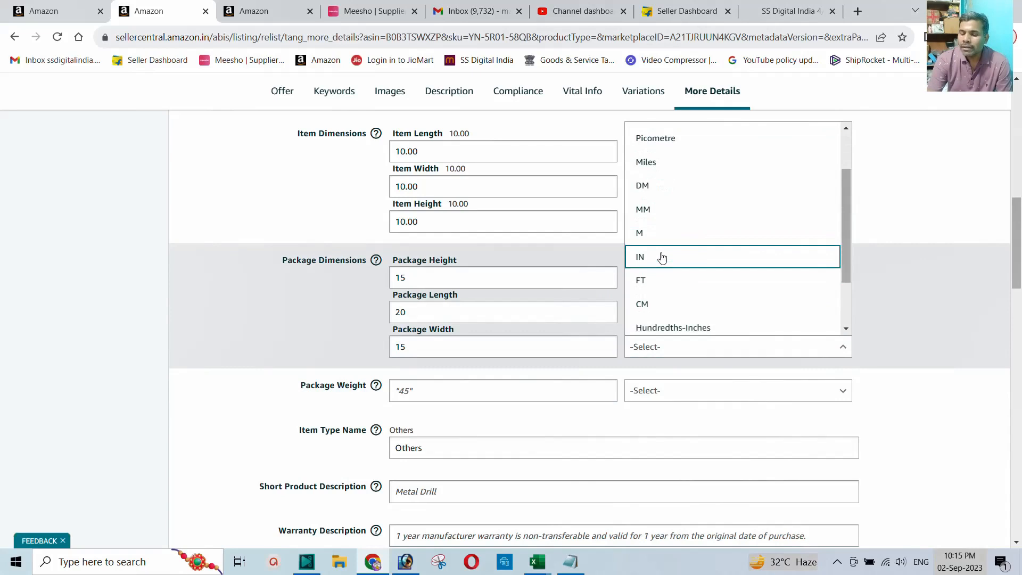
pyautogui.click(647, 303)
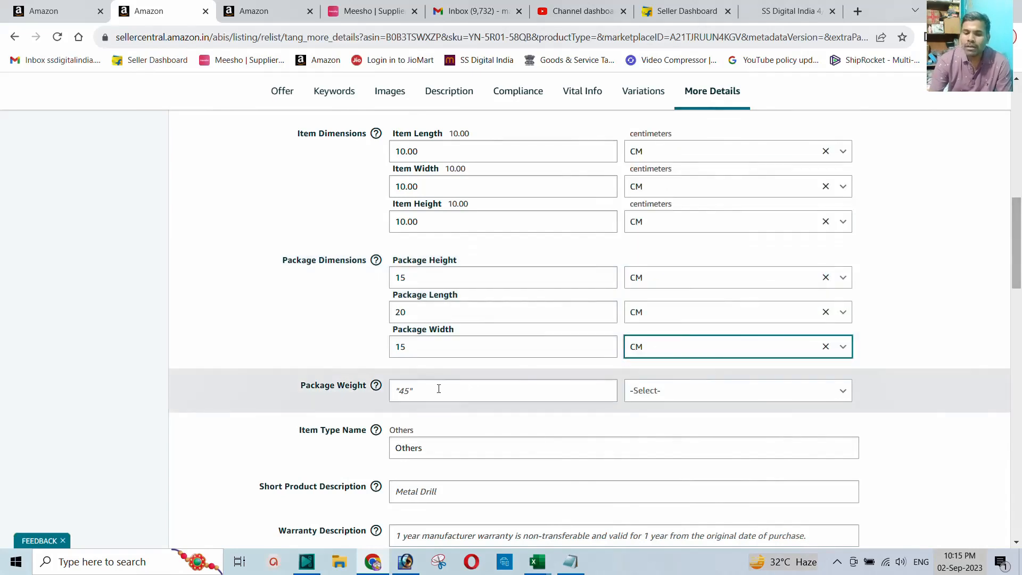
pyautogui.click(438, 389)
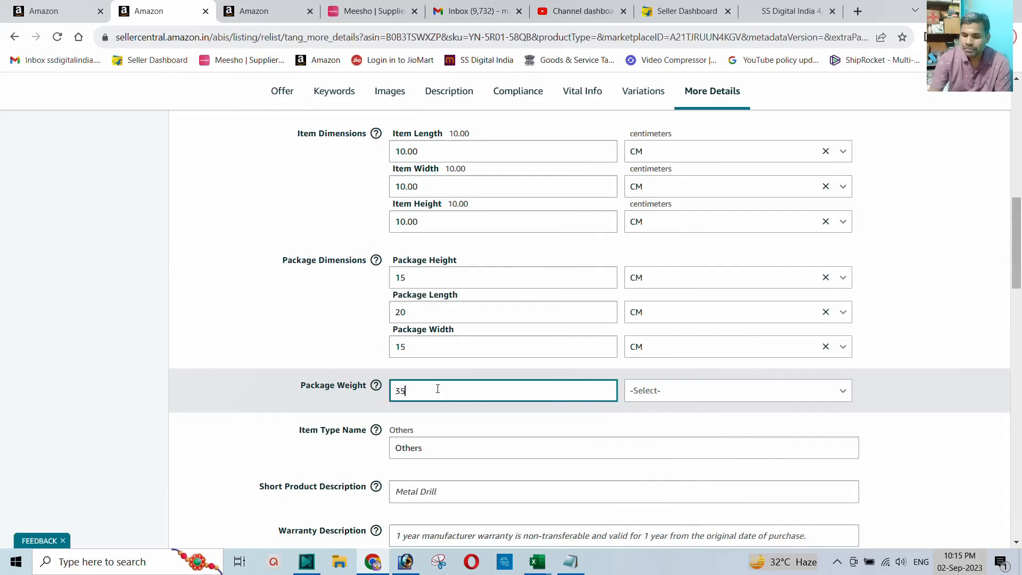
pyautogui.click(662, 390)
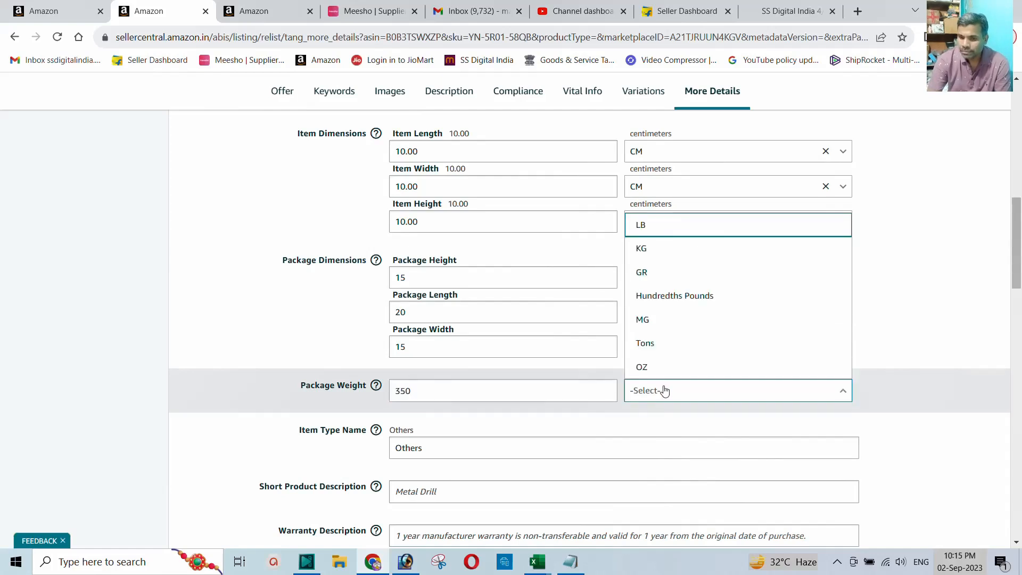
pyautogui.click(663, 278)
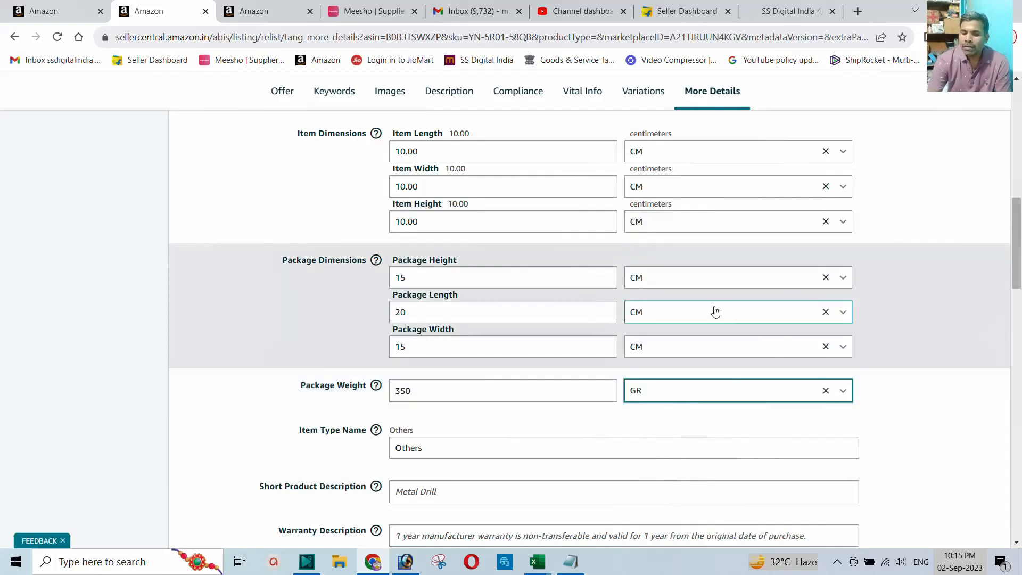
# Step: Submit the edited package details with Save and finish
pyautogui.scroll(-3, 681, 335)
pyautogui.scroll(-7, 682, 335)
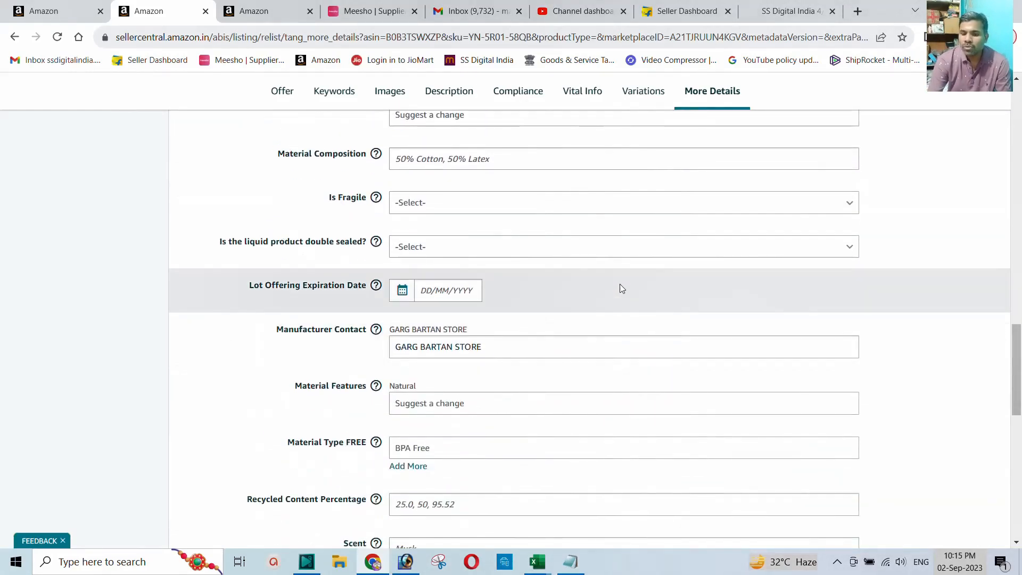
pyautogui.scroll(-7, 620, 287)
pyautogui.scroll(-3, 627, 290)
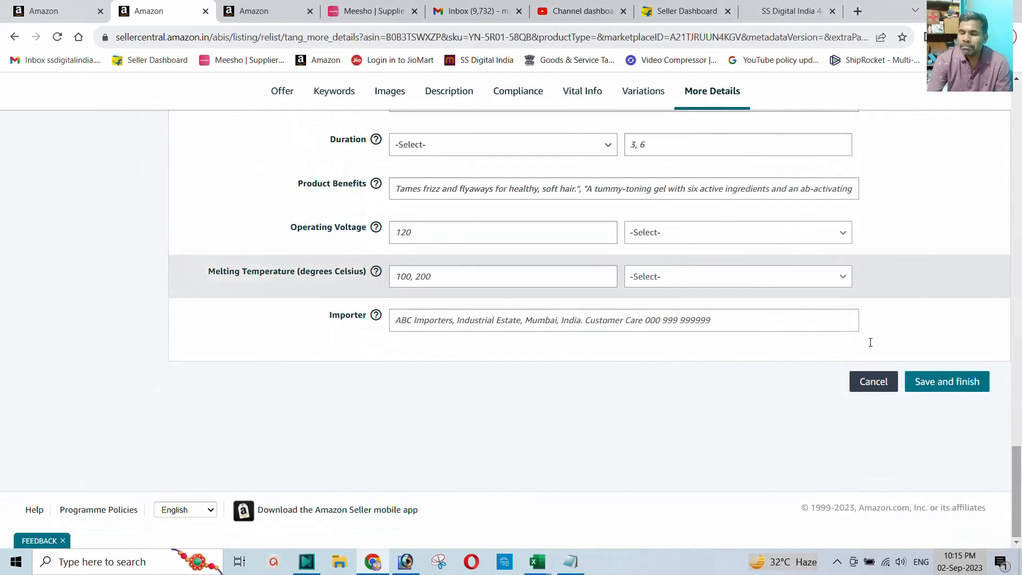
pyautogui.click(930, 382)
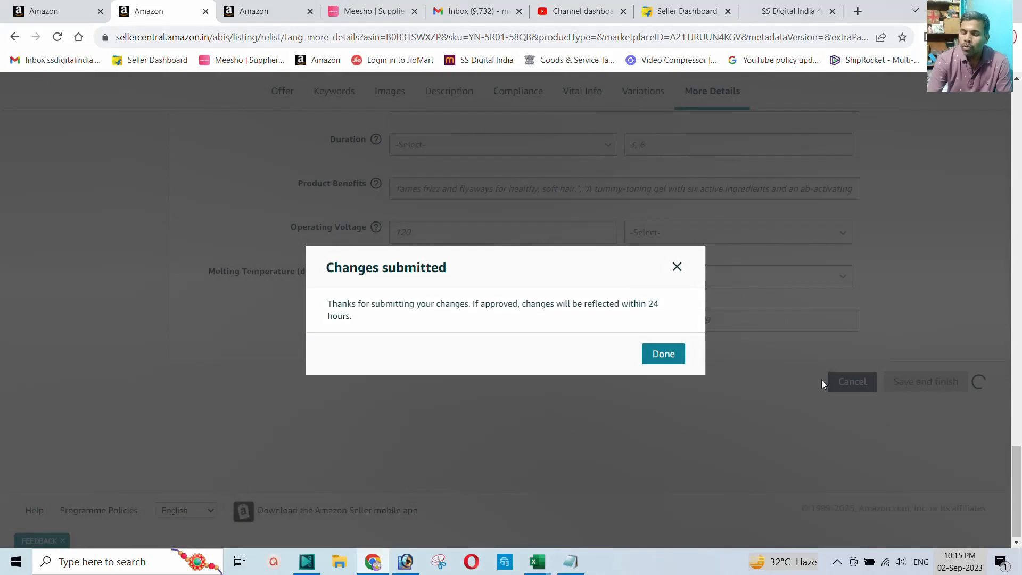
# Step: Dismiss the Changes submitted popup, note the 24-hour update message, and close the tab
pyautogui.click(662, 355)
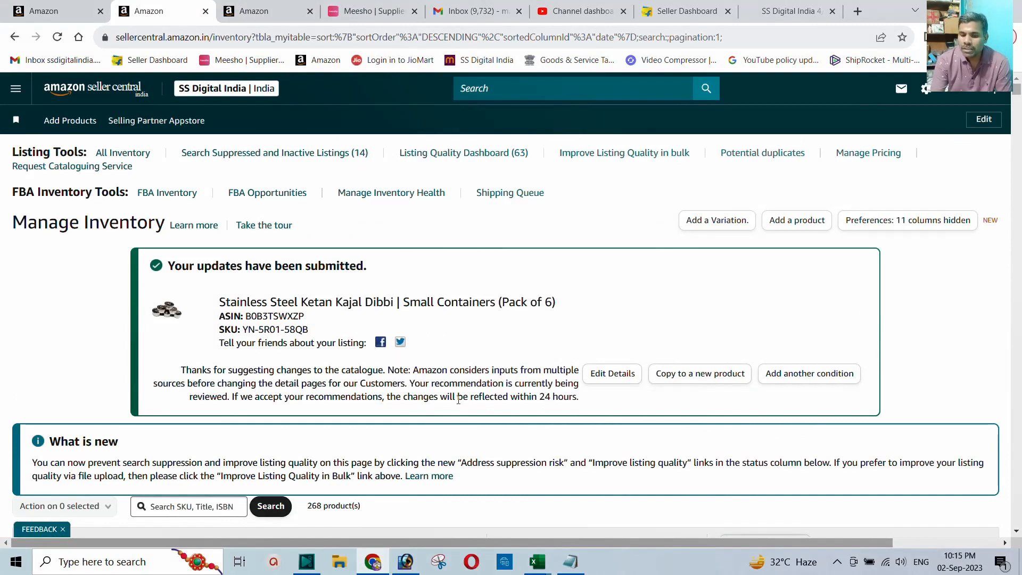
pyautogui.moveTo(436, 400); pyautogui.dragTo(404, 401)
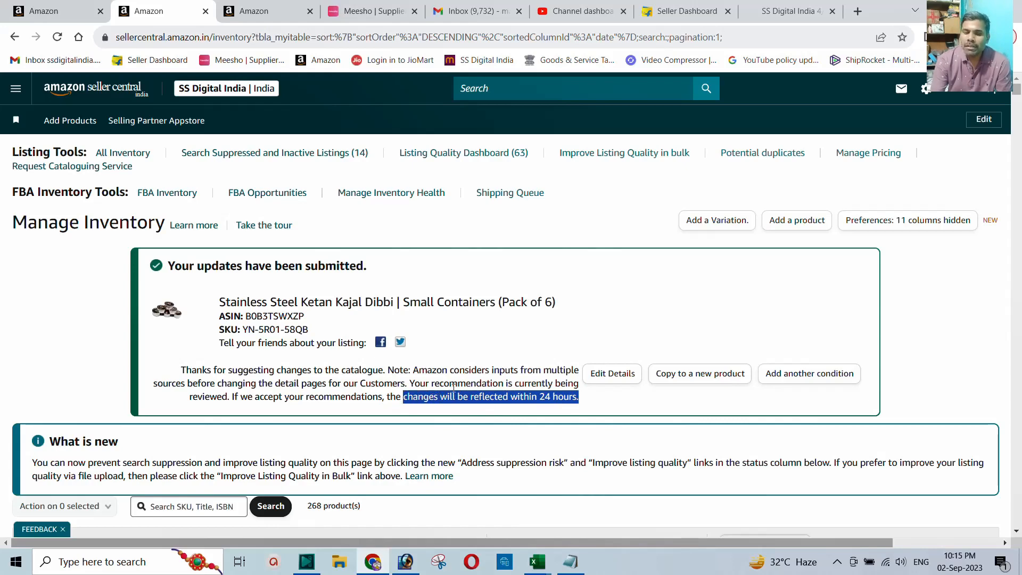
pyautogui.click(205, 11)
# Step: Close the leftover tab, return to Manage Inventory, and filter to Inactive to find the Kajal Dibbi row
pyautogui.click(205, 11)
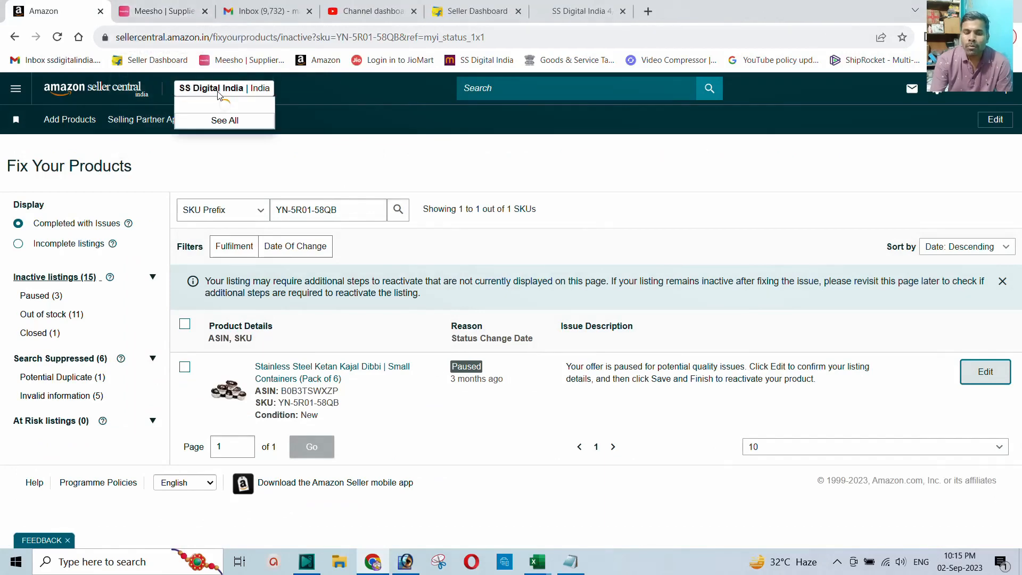
pyautogui.click(15, 36)
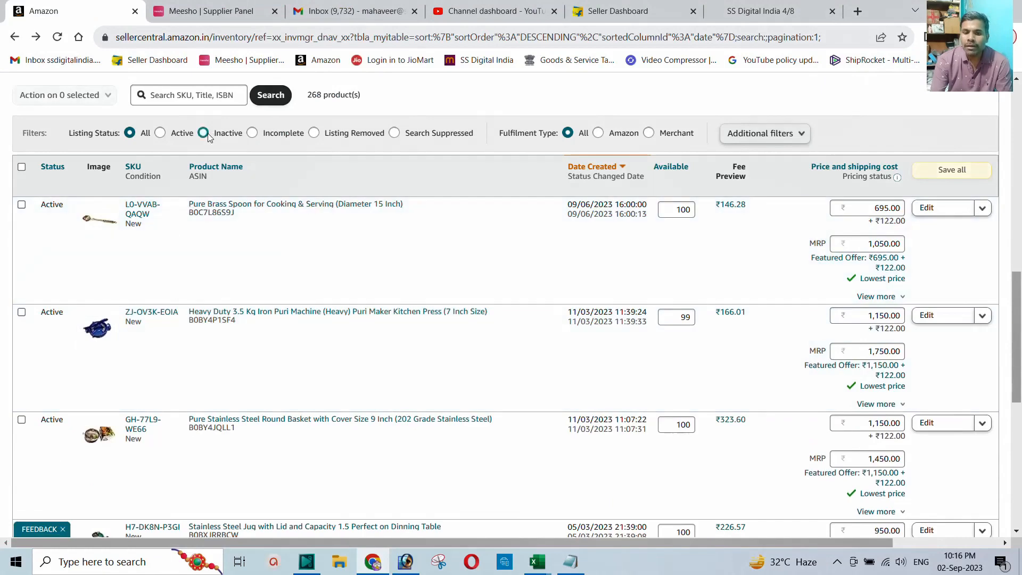
pyautogui.click(204, 133)
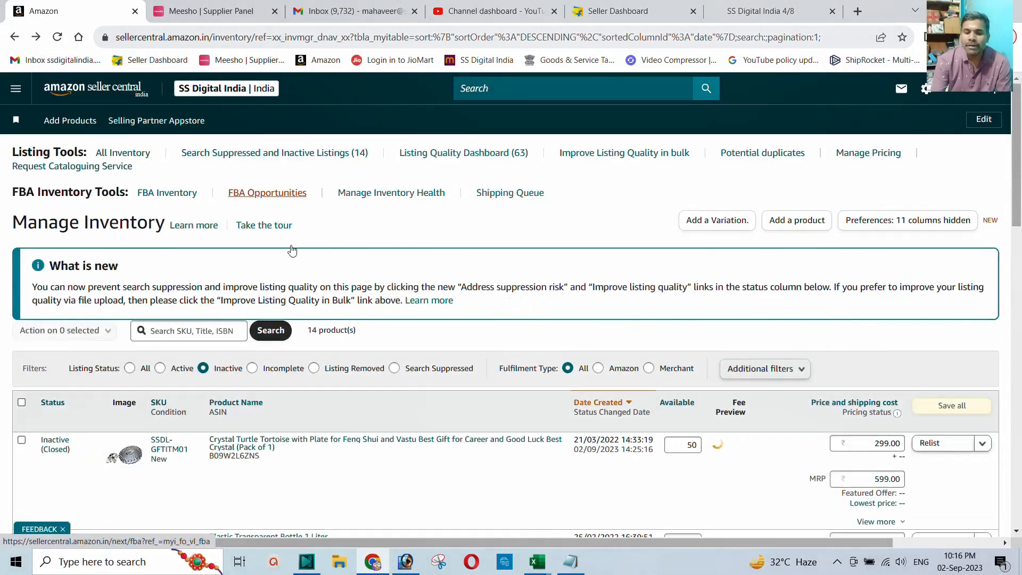
pyautogui.scroll(-4, 221, 284)
pyautogui.scroll(-4, 221, 284)
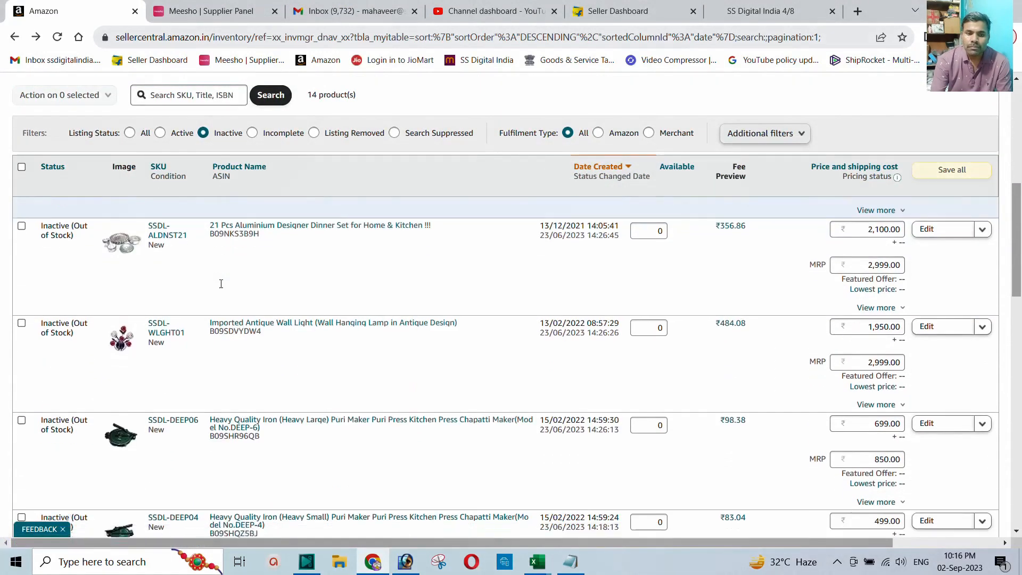
pyautogui.scroll(-5, 222, 287)
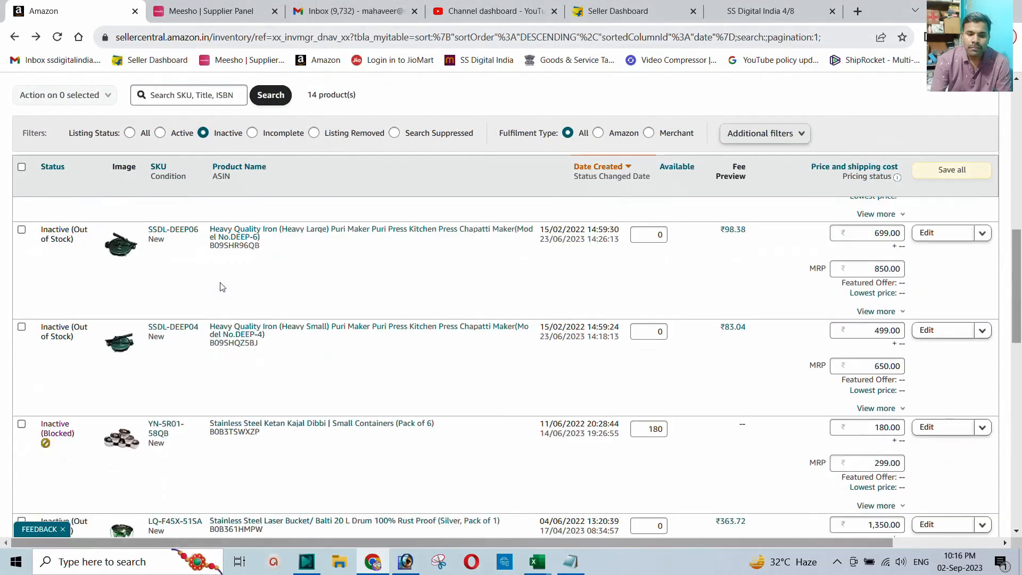
pyautogui.scroll(5, 222, 287)
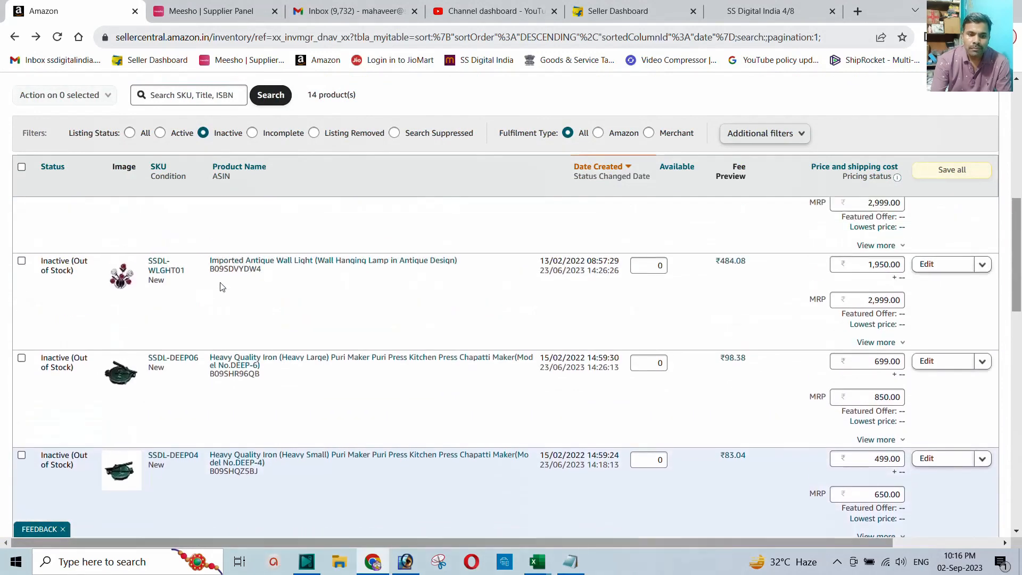
pyautogui.scroll(3, 222, 287)
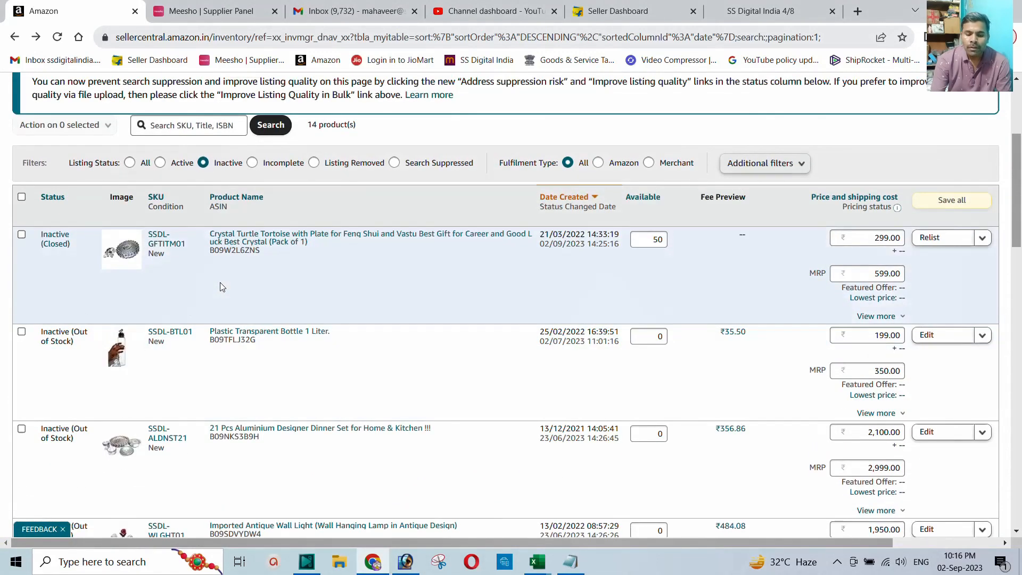
pyautogui.scroll(-5, 222, 287)
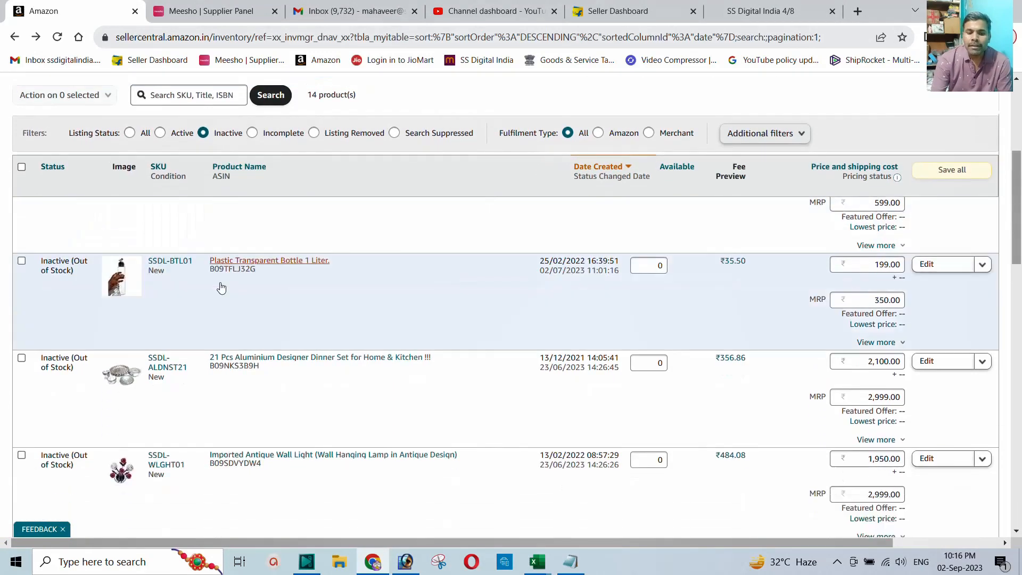
pyautogui.scroll(-3, 222, 287)
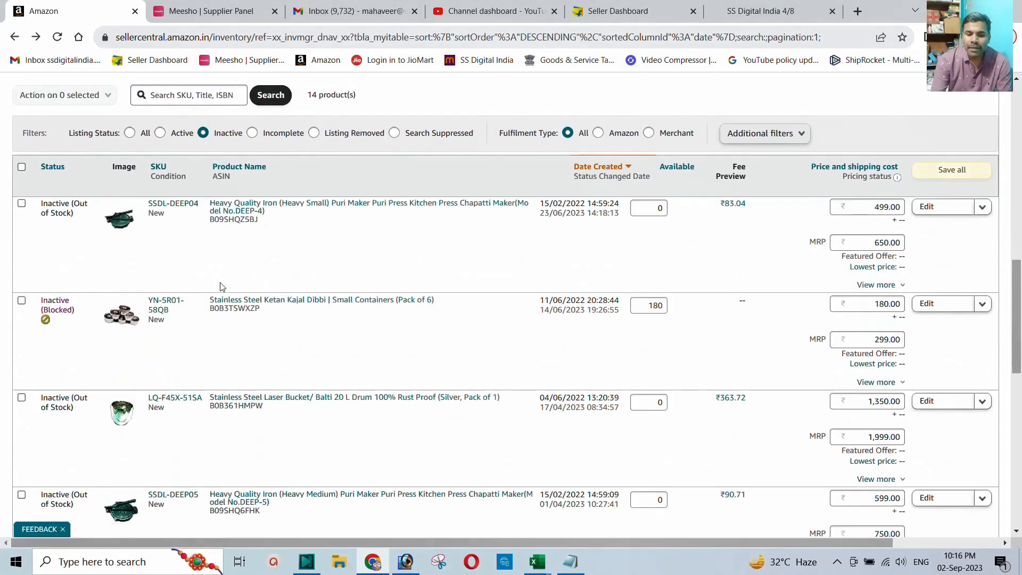
pyautogui.scroll(-1, 221, 286)
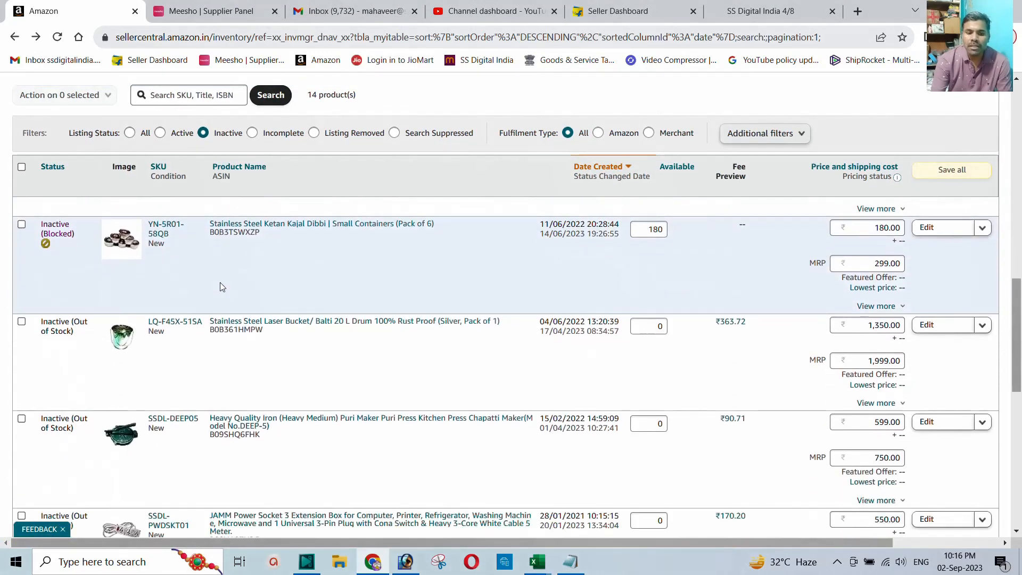
pyautogui.scroll(2, 221, 288)
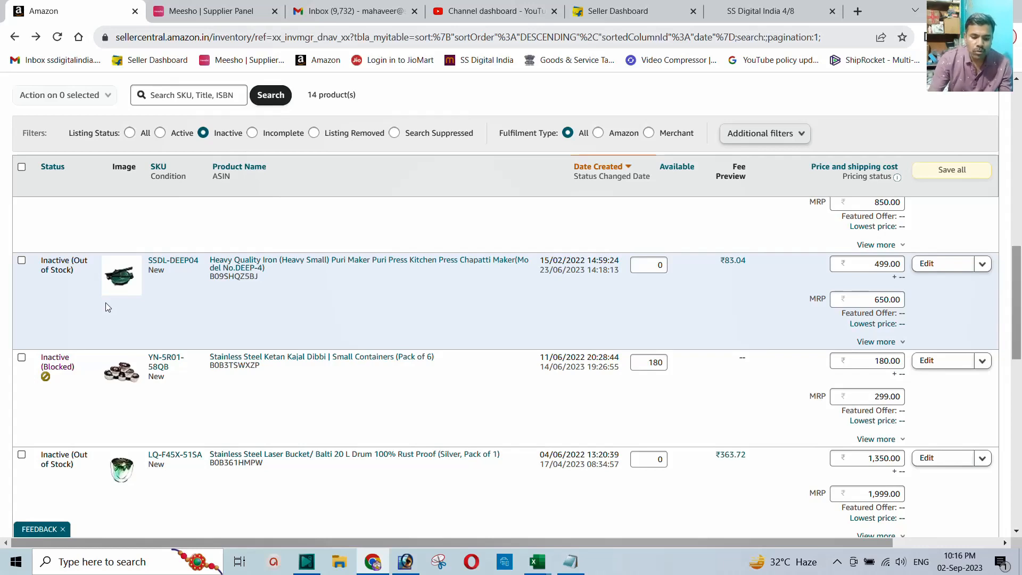
# Step: Check the inventory in a duplicate tab, then close the extra tabs and return to the Inactive list
pyautogui.click(106, 302)
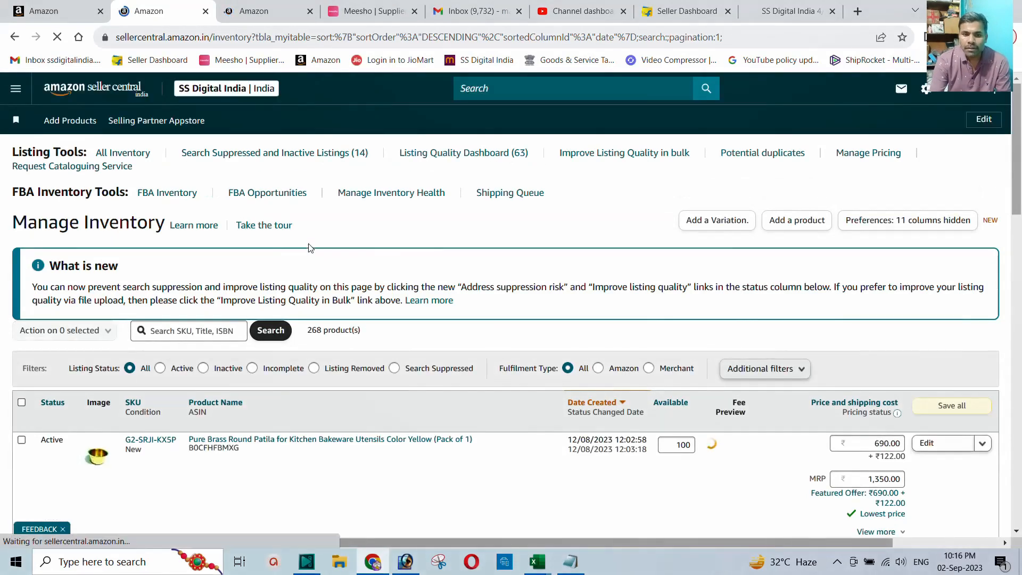
pyautogui.click(256, 11)
pyautogui.scroll(-3, 304, 261)
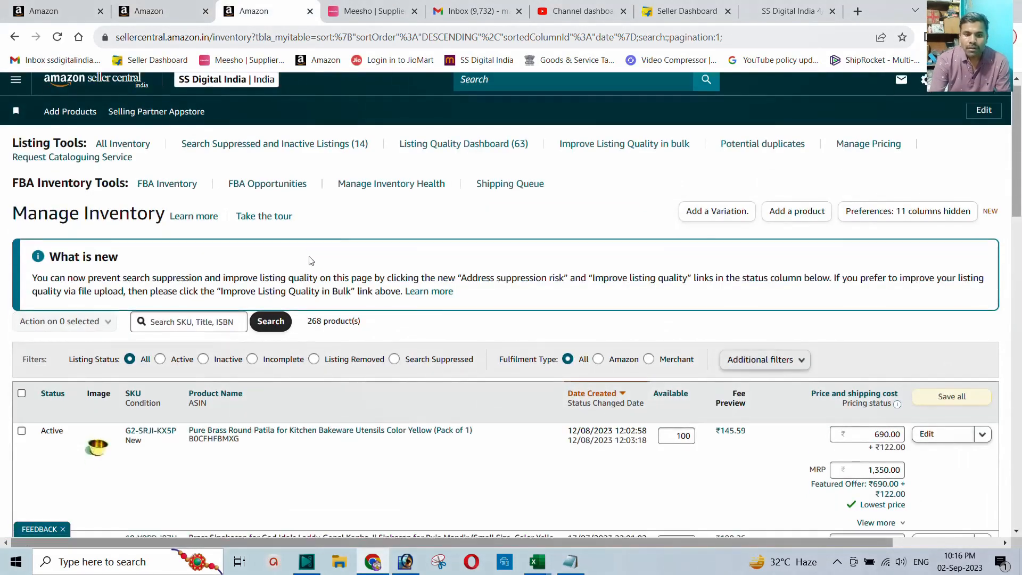
pyautogui.scroll(3, 304, 260)
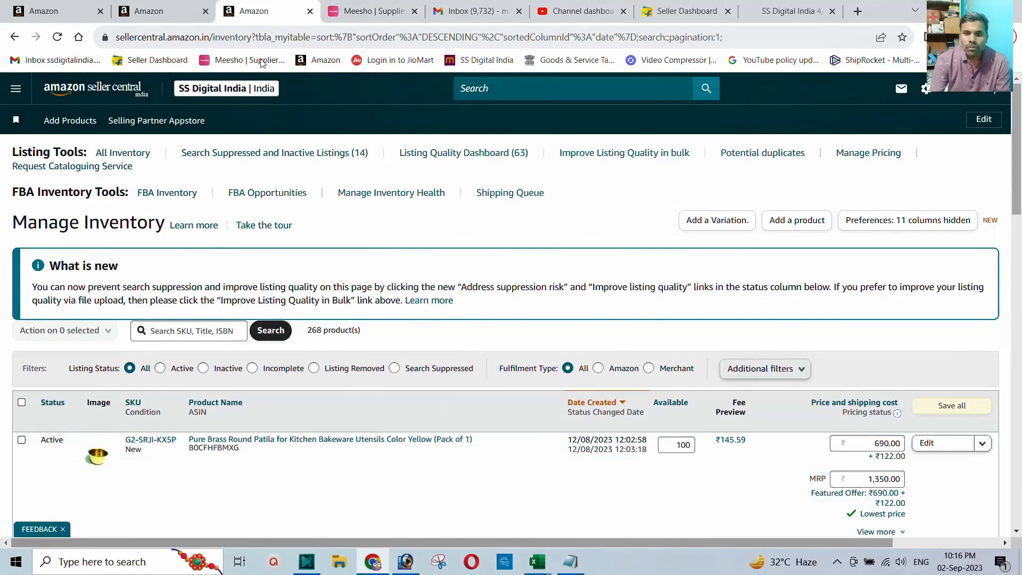
pyautogui.click(310, 11)
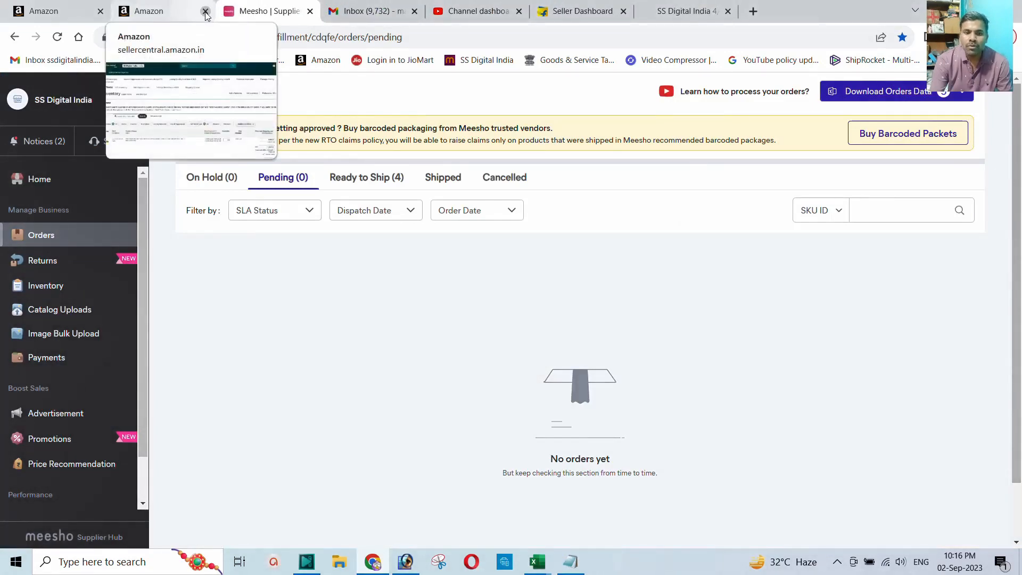
pyautogui.click(205, 11)
pyautogui.click(58, 11)
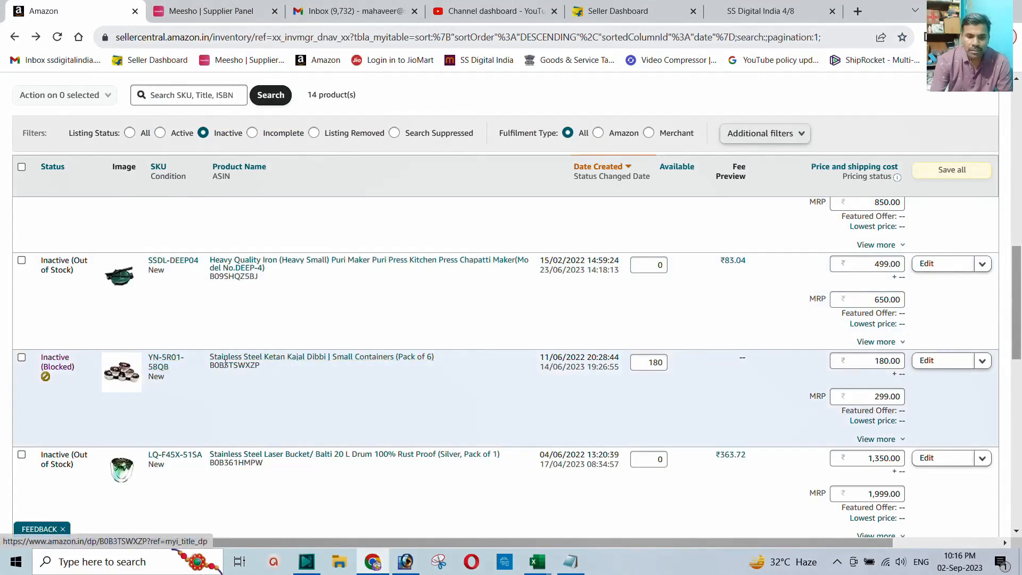
# Step: Open the Kajal Dibbi live product page and select its ASIN B0B3TSWXZP
pyautogui.click(276, 361)
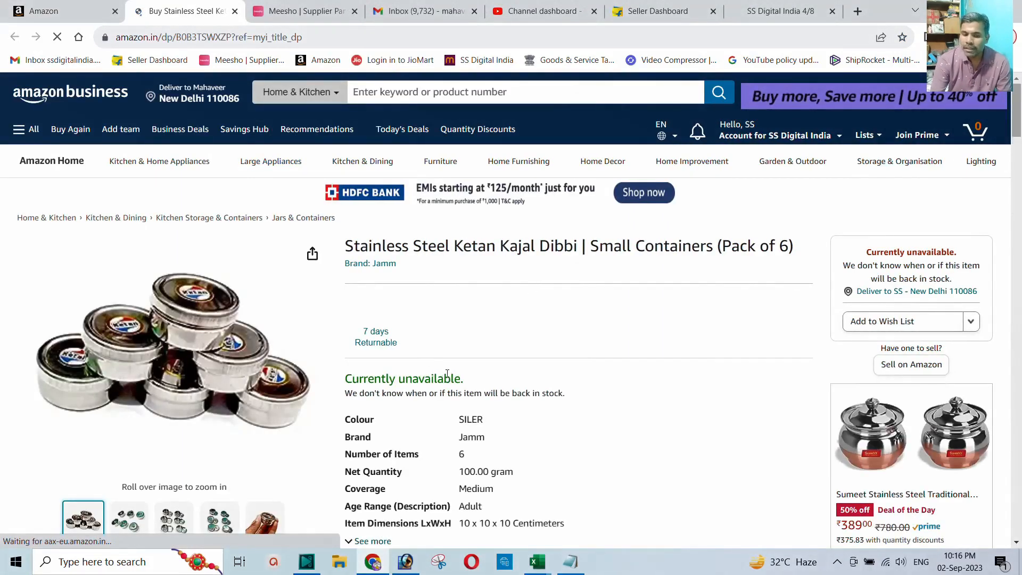
pyautogui.scroll(-15, 432, 354)
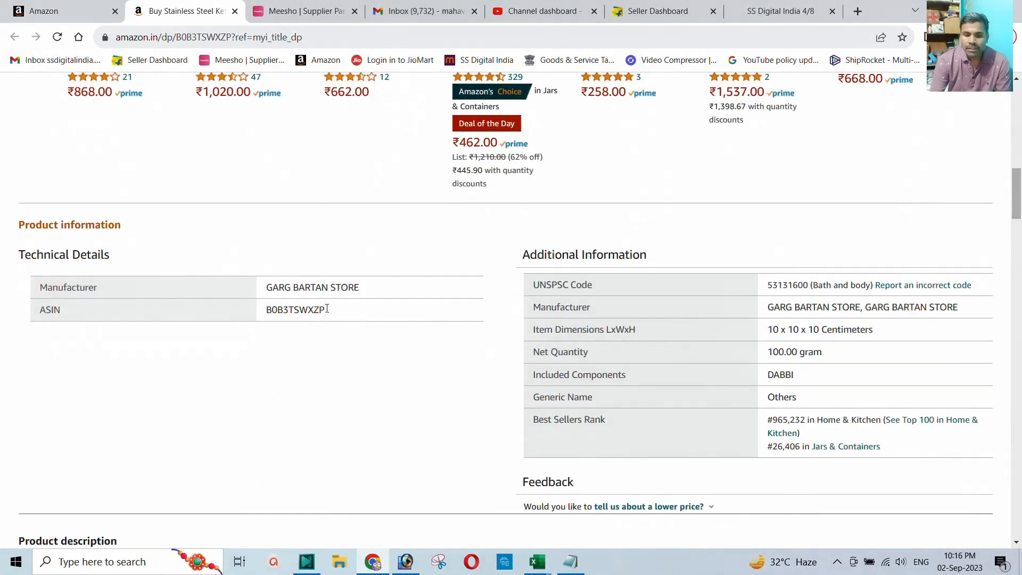
pyautogui.moveTo(328, 312); pyautogui.dragTo(268, 312)
pyautogui.hotkey('ctrl', 'c')
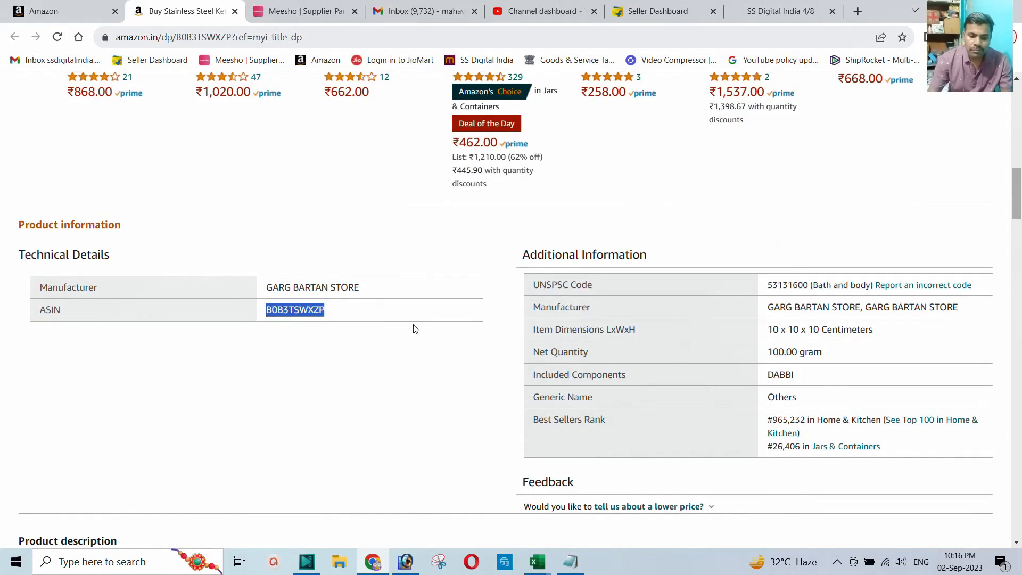
# Step: Paste the ASIN into a new Notepad window and close the product page
pyautogui.press('super+r')
pyautogui.press('Return')
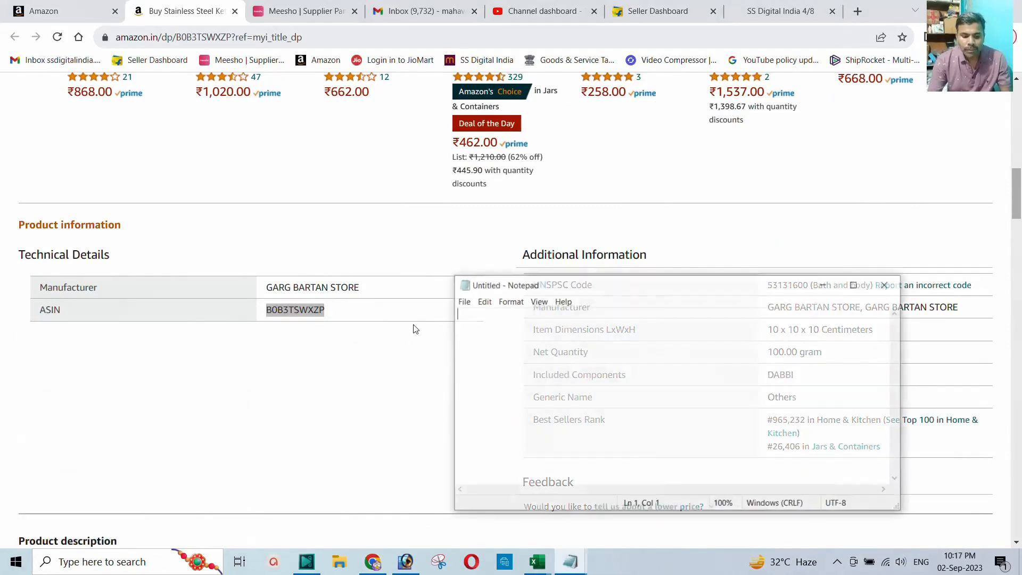
pyautogui.hotkey('ctrl', 'v')
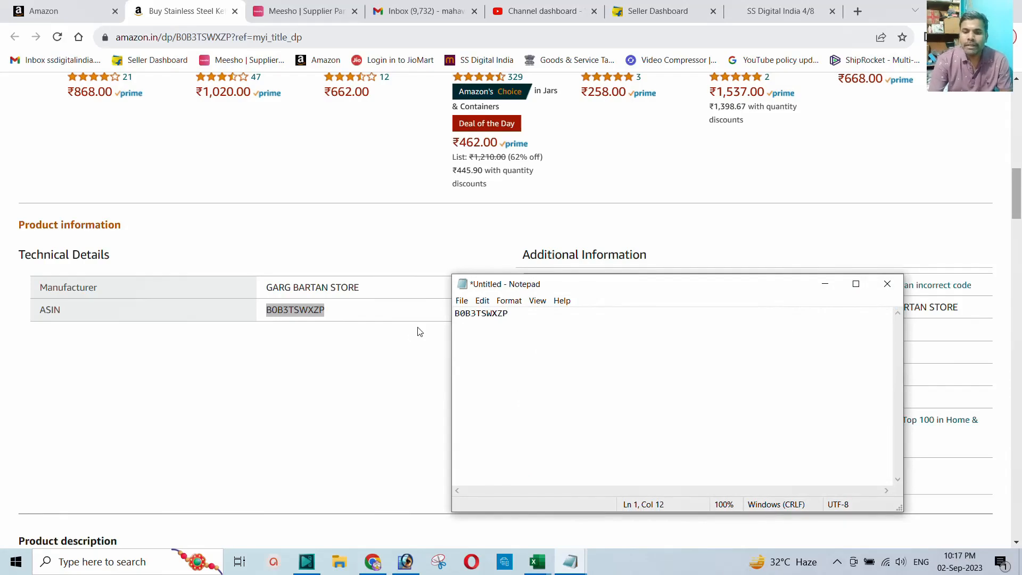
pyautogui.click(353, 308)
pyautogui.scroll(15, 354, 308)
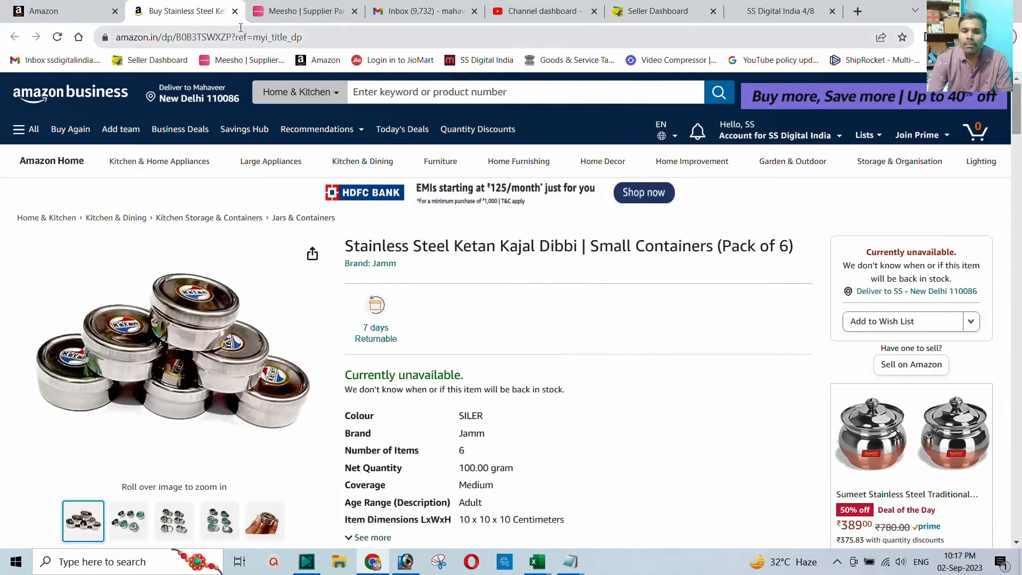
pyautogui.click(235, 11)
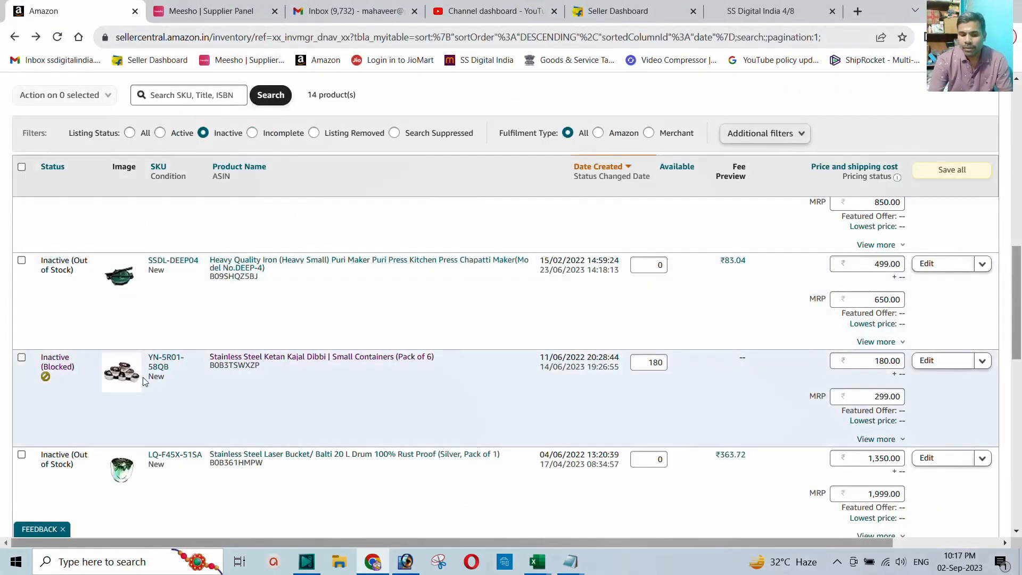
# Step: Open the blocked Stainless Steel Water Dispenser ladle listing for editing in More Details
pyautogui.scroll(-2, 195, 374)
pyautogui.scroll(-10, 195, 374)
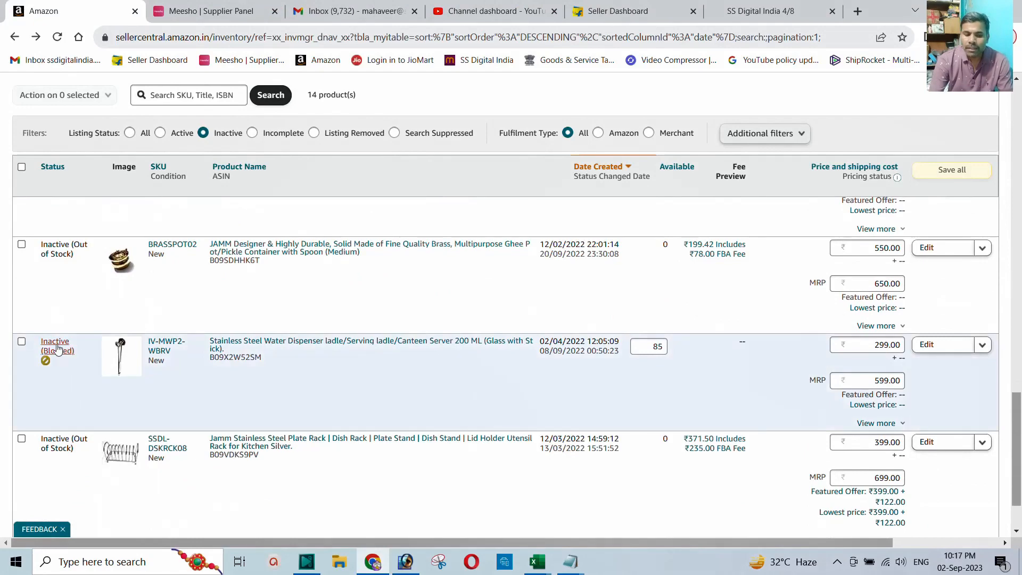
pyautogui.click(56, 346)
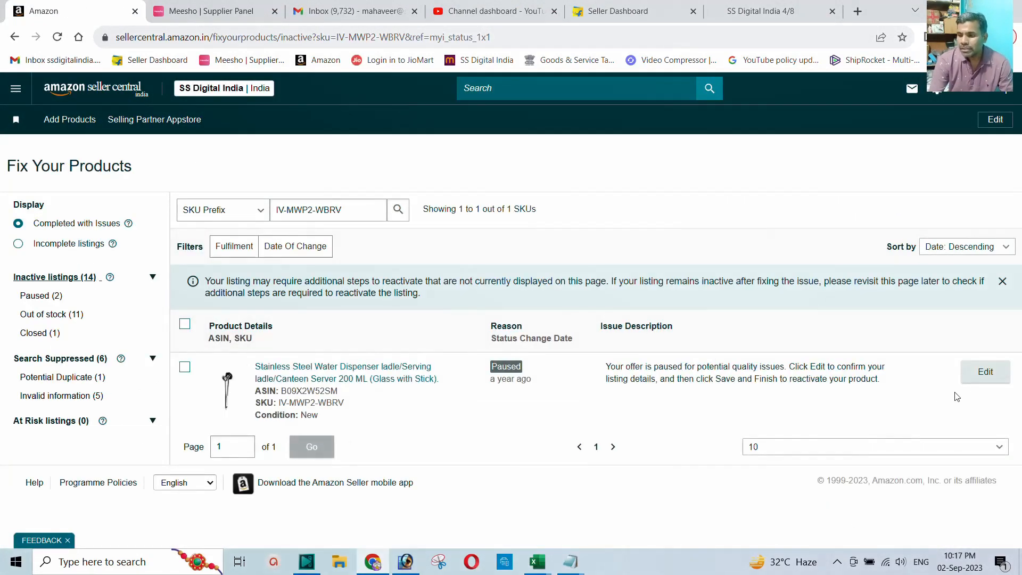
pyautogui.click(985, 373)
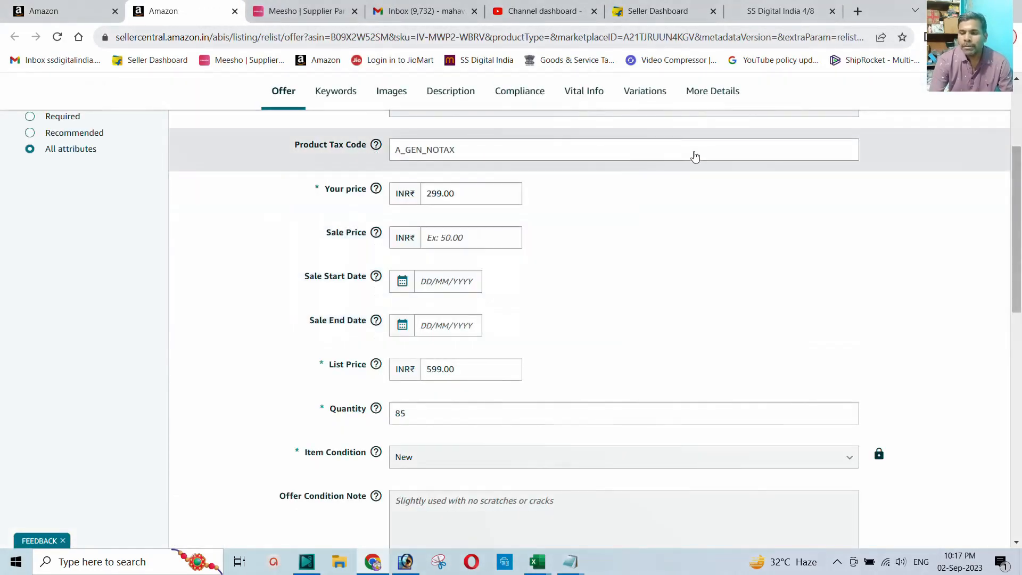
pyautogui.scroll(4, 696, 165)
pyautogui.click(720, 270)
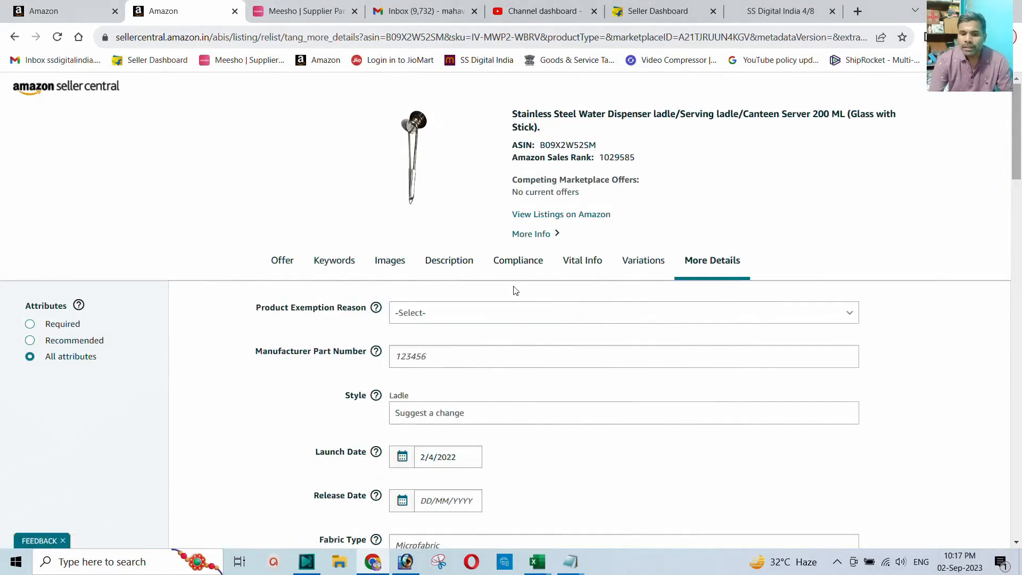
pyautogui.scroll(-6, 516, 290)
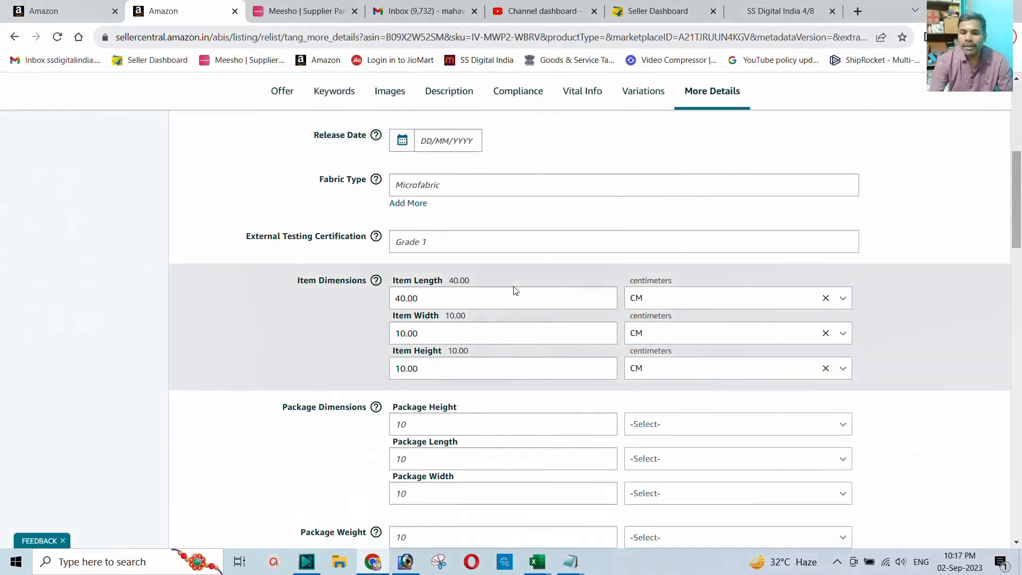
pyautogui.scroll(-1, 515, 290)
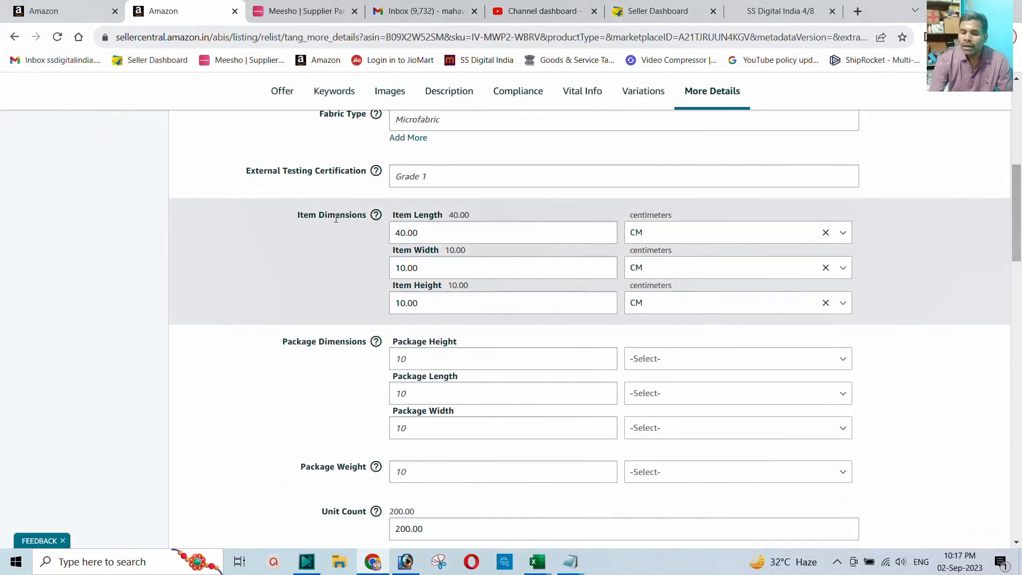
pyautogui.scroll(-1, 336, 219)
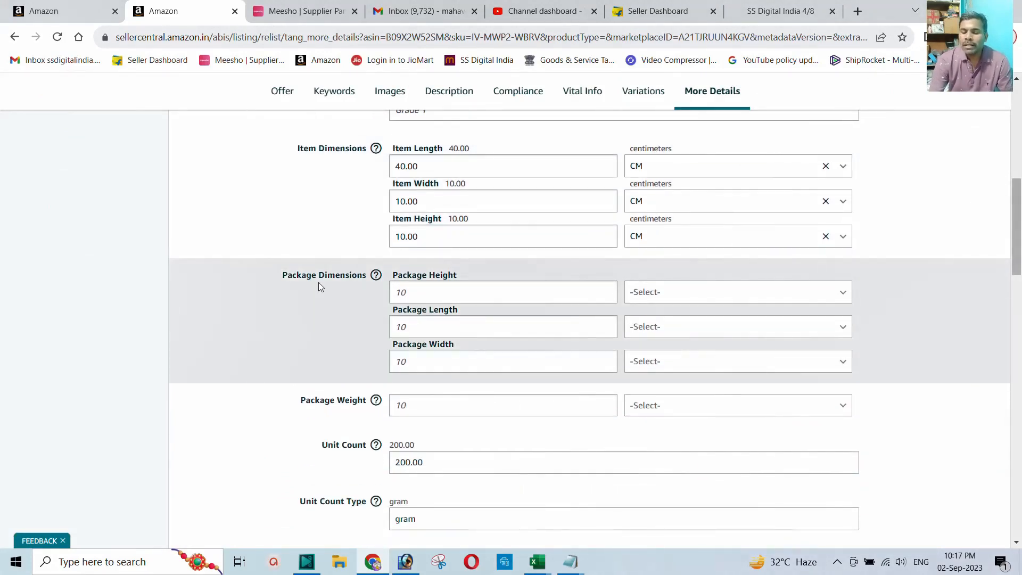
# Step: Set package height to 15 CM and package length to 35 CM
pyautogui.click(414, 291)
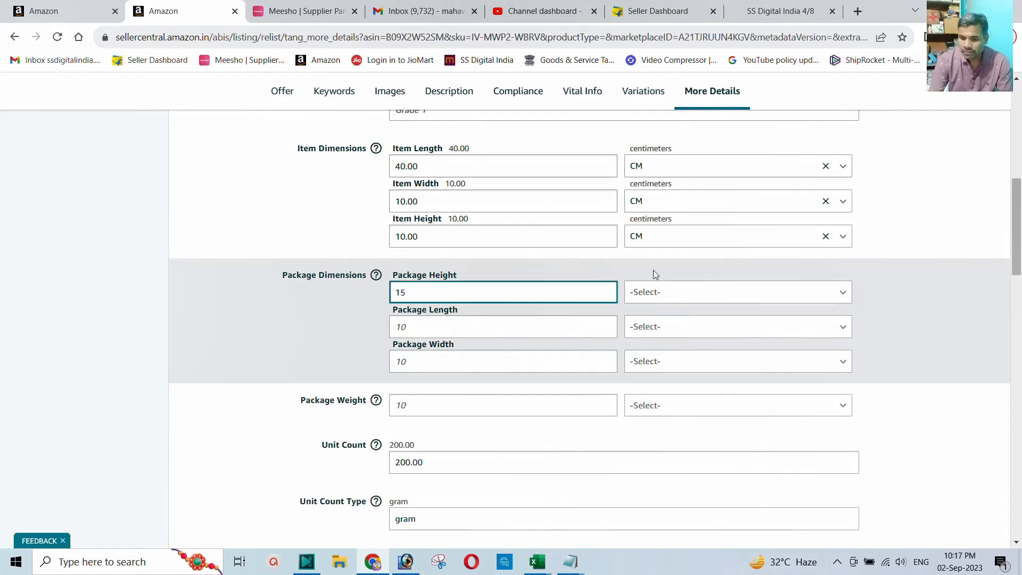
pyautogui.write('15')
pyautogui.click(650, 292)
pyautogui.scroll(-2, 672, 394)
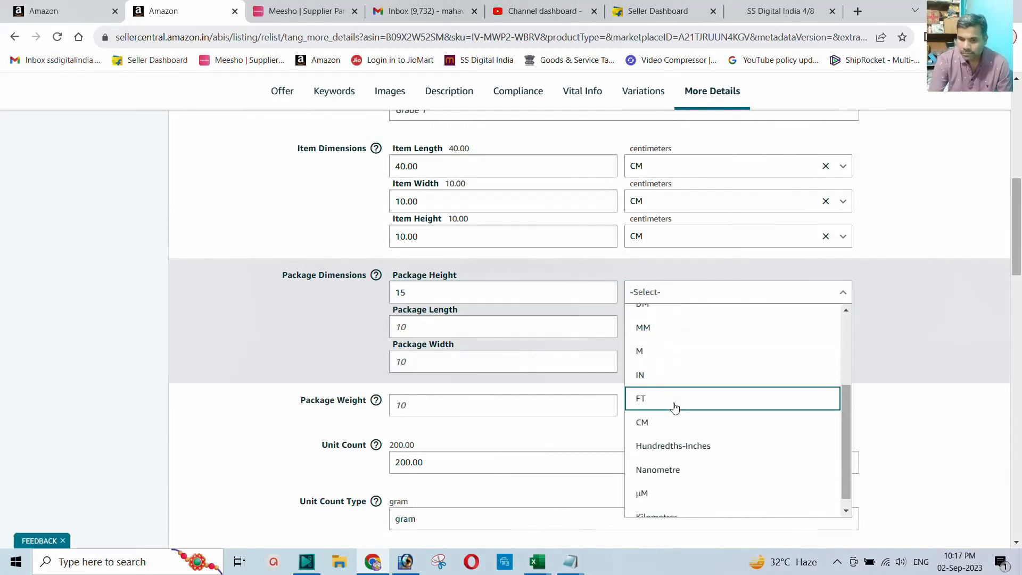
pyautogui.click(657, 421)
pyautogui.click(417, 327)
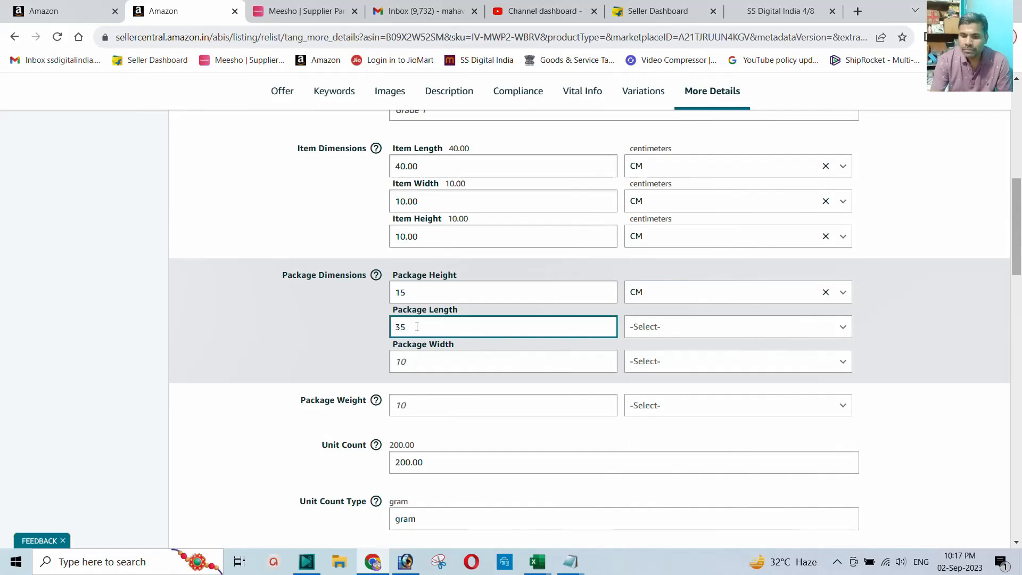
pyautogui.click(646, 329)
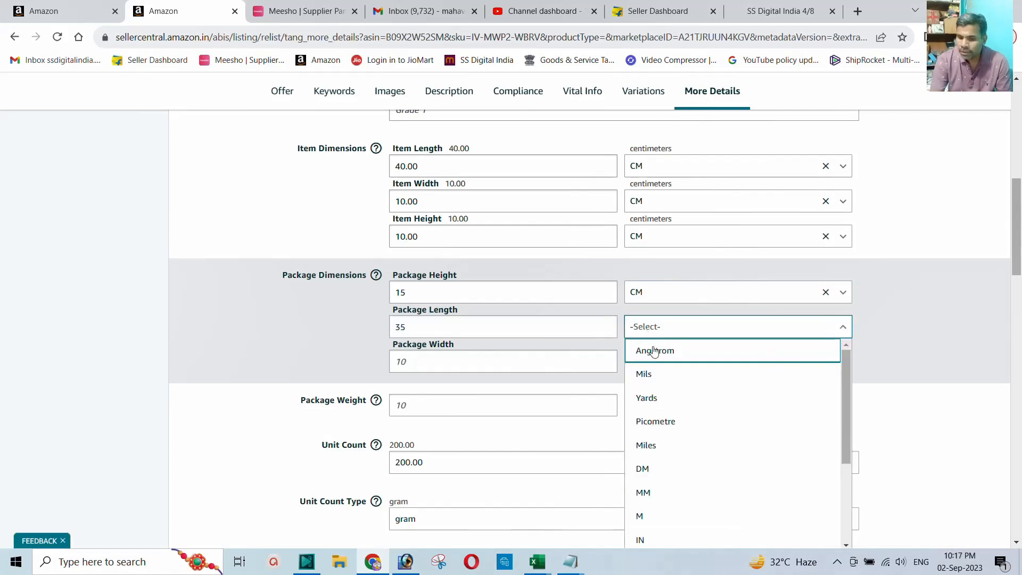
pyautogui.scroll(-1, 663, 474)
pyautogui.click(656, 521)
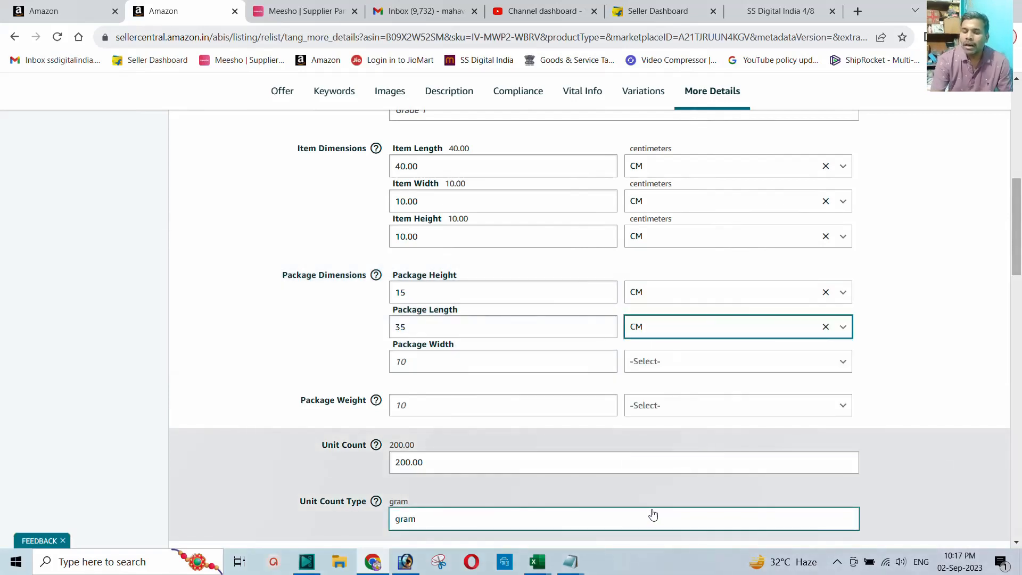
# Step: Set package width to 15 CM
pyautogui.click(431, 366)
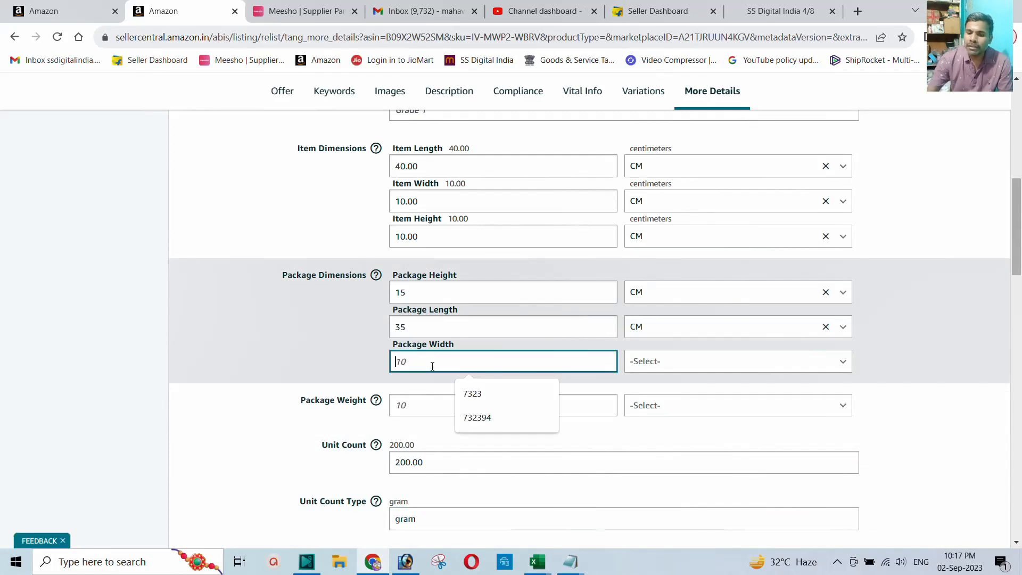
pyautogui.write('15')
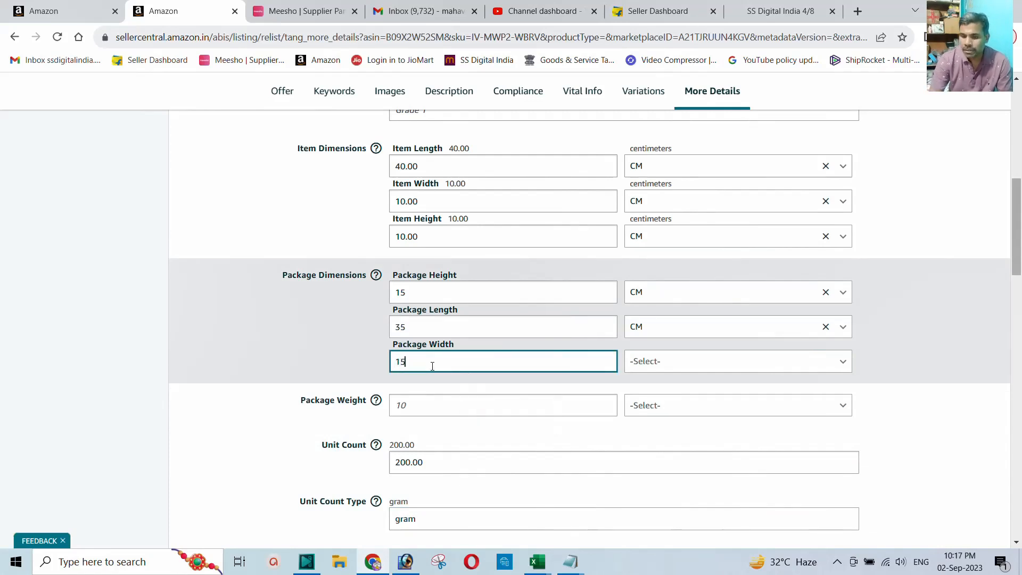
pyautogui.click(657, 361)
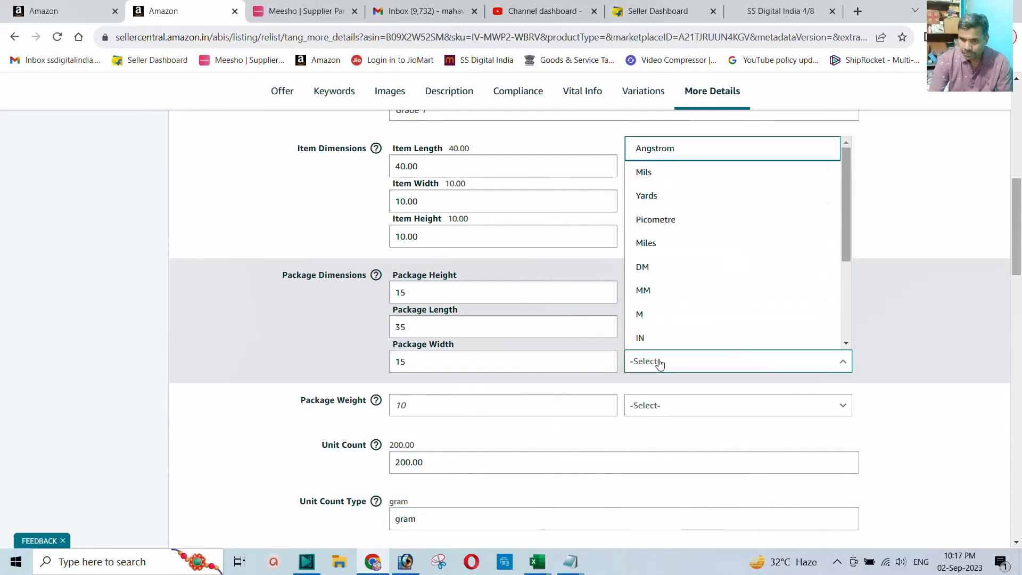
pyautogui.scroll(-2, 680, 245)
pyautogui.click(668, 257)
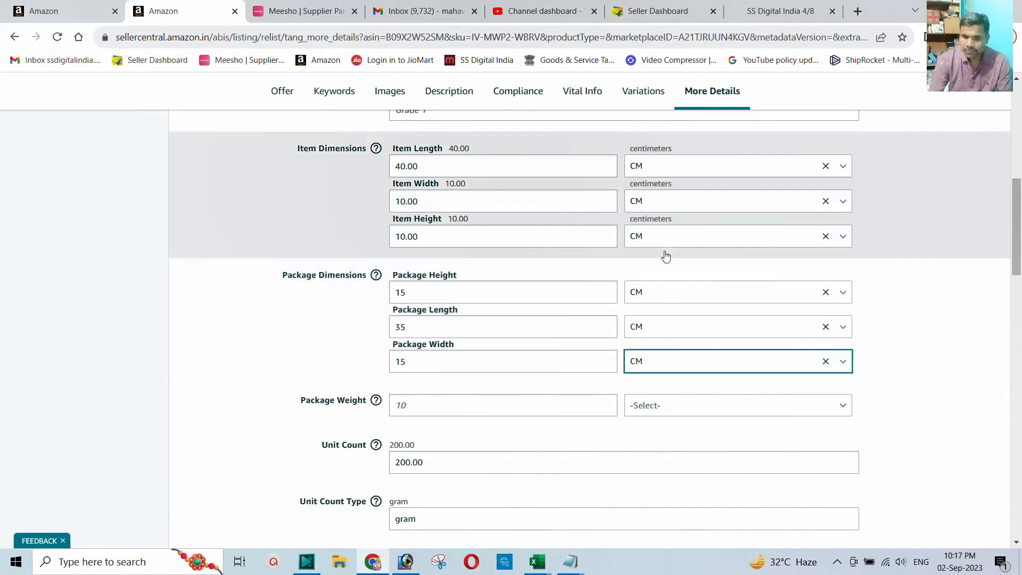
pyautogui.scroll(-1, 466, 337)
pyautogui.scroll(-1, 467, 338)
# Step: Enter package weight 300, then Save and finish and dismiss the confirmation
pyautogui.click(433, 338)
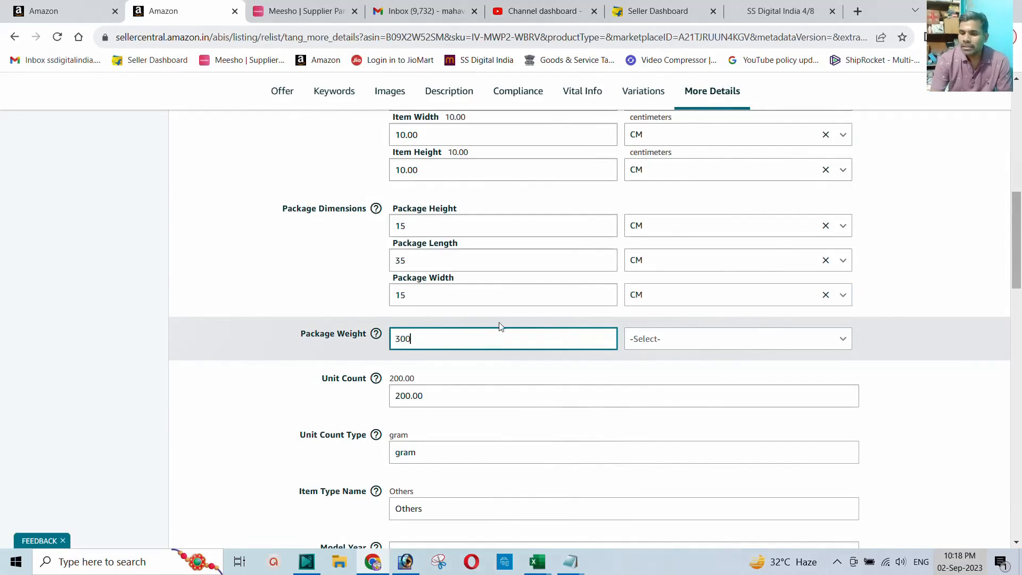
pyautogui.scroll(-6, 581, 329)
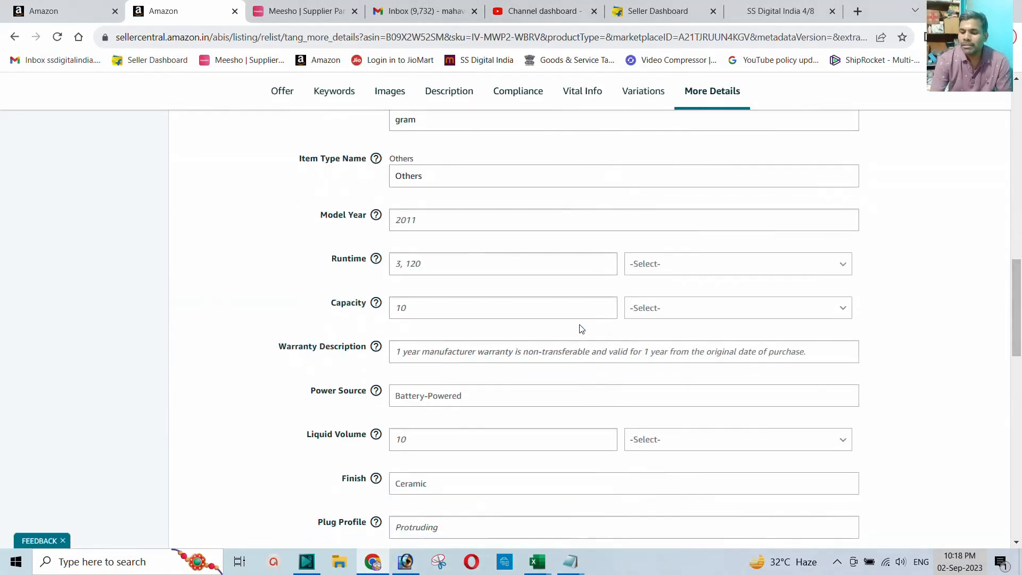
pyautogui.scroll(-15, 582, 328)
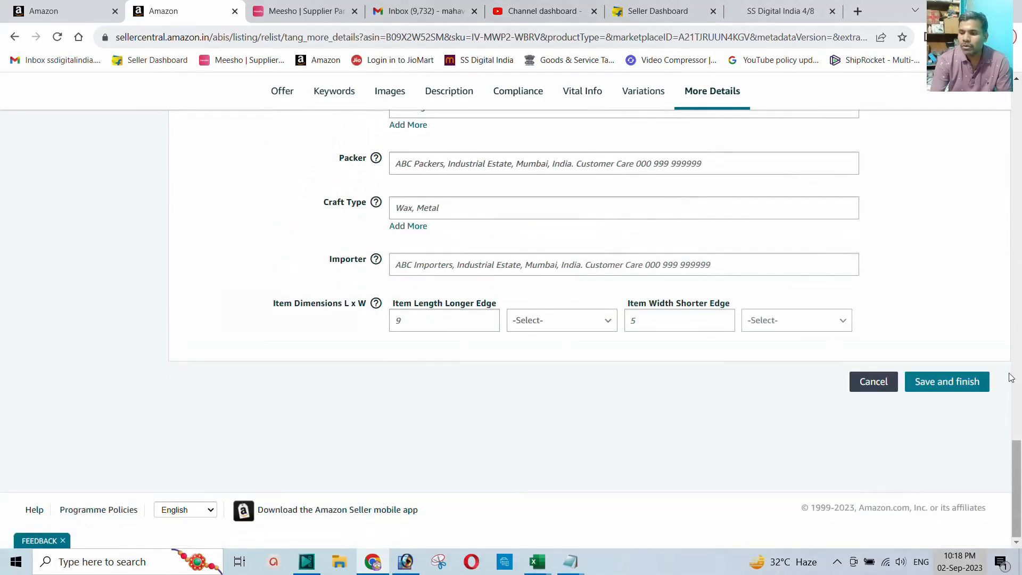
pyautogui.click(937, 383)
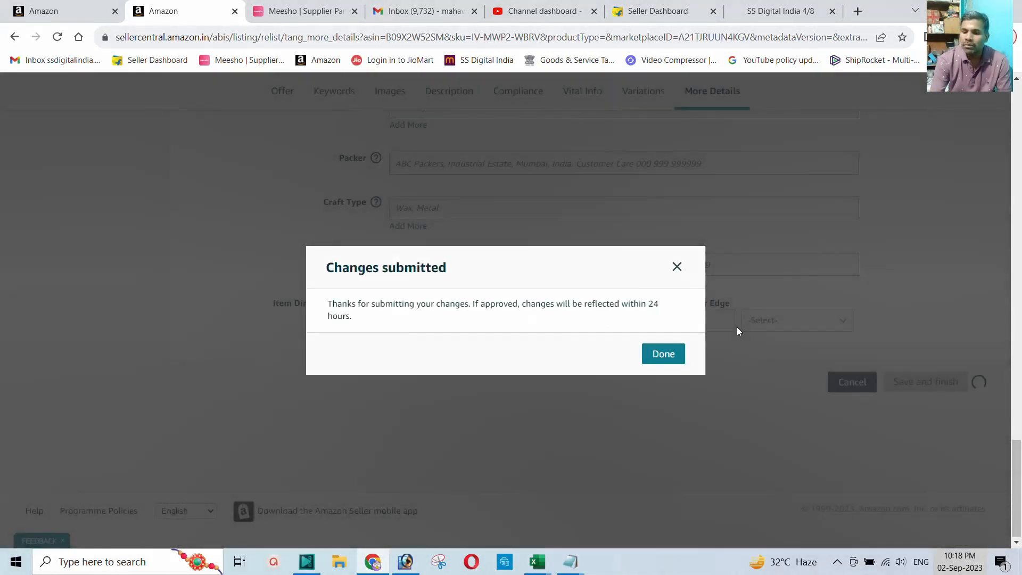
pyautogui.click(663, 354)
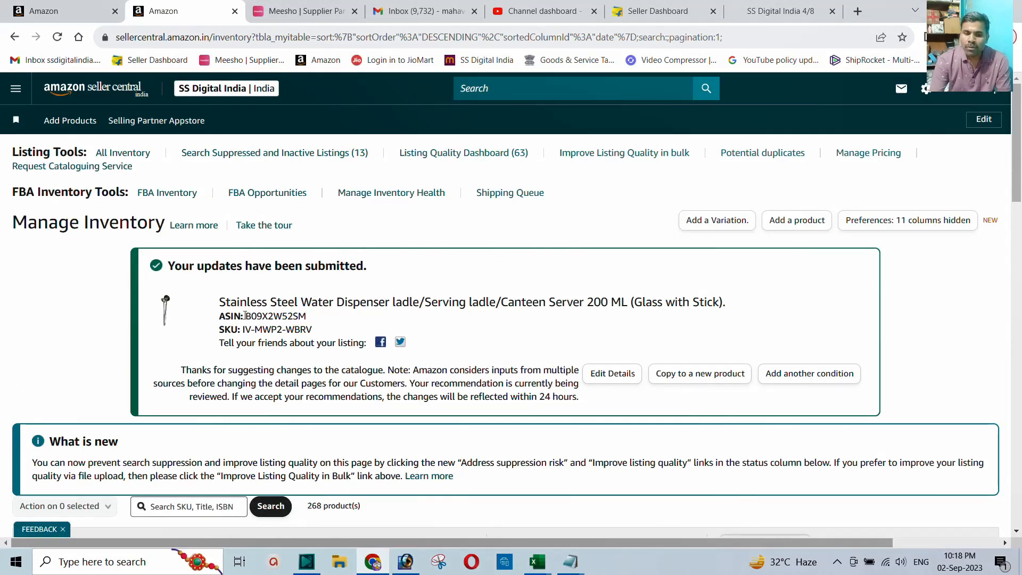
# Step: Copy the ladle's ASIN B09X2W52SM into the Untitled Notepad note and close the submitted-update tab
pyautogui.moveTo(248, 317); pyautogui.dragTo(299, 316)
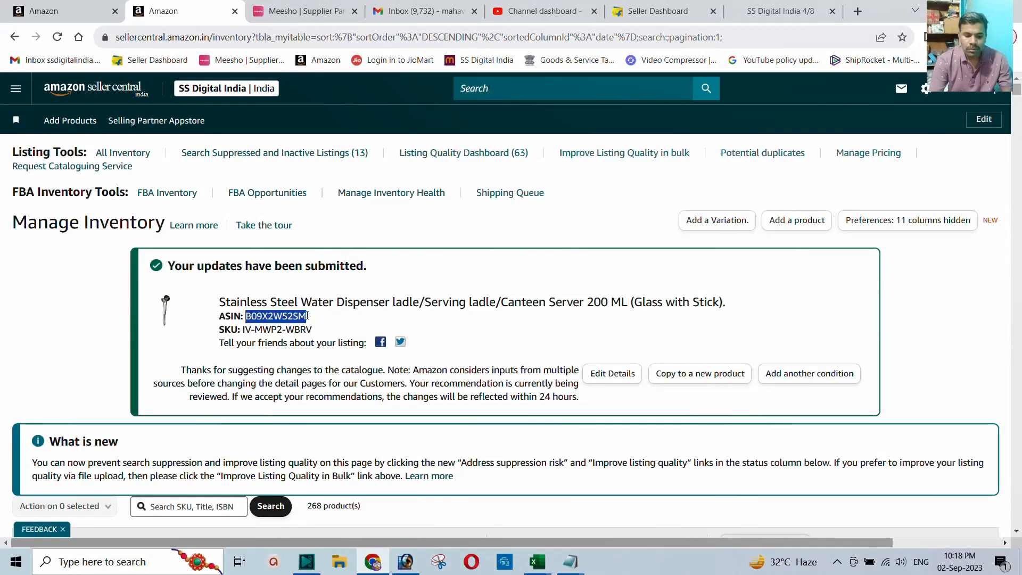
pyautogui.click(568, 563)
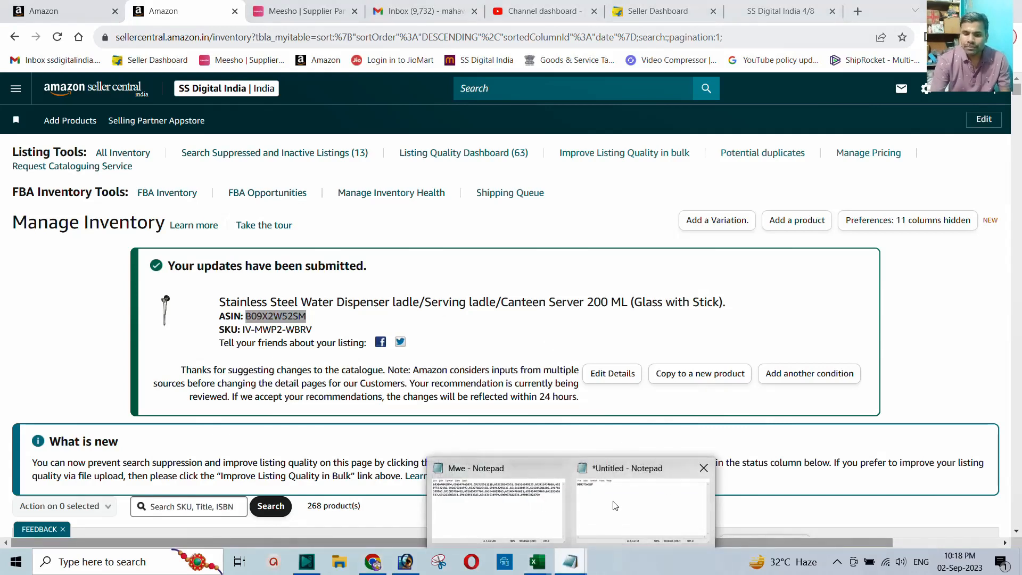
pyautogui.click(641, 500)
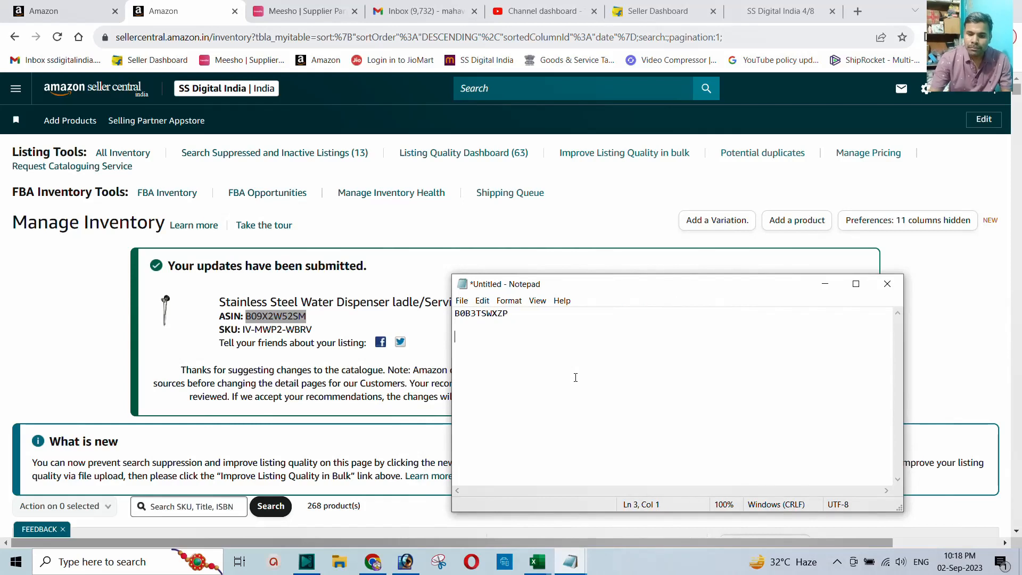
pyautogui.click(416, 262)
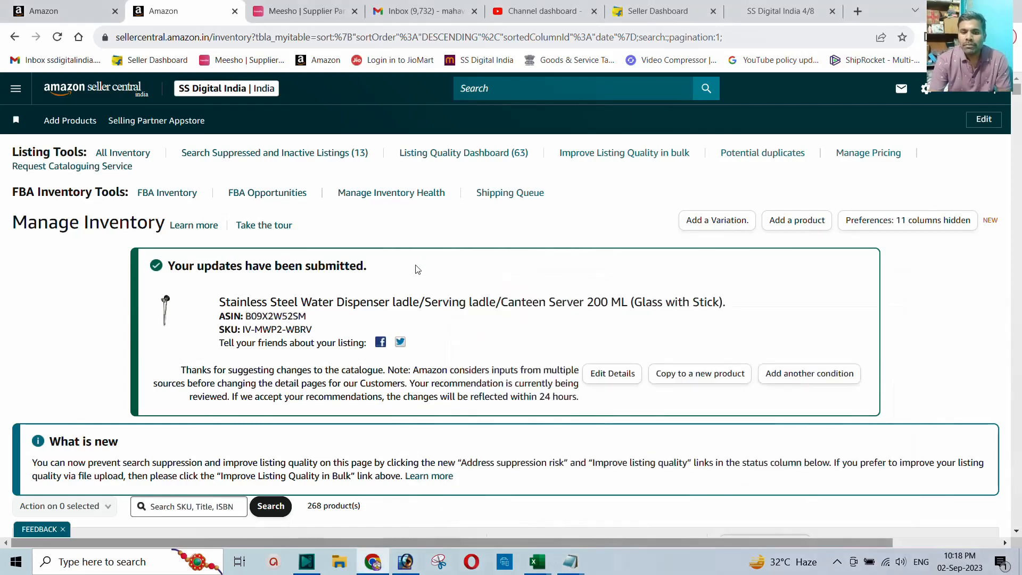
pyautogui.click(235, 12)
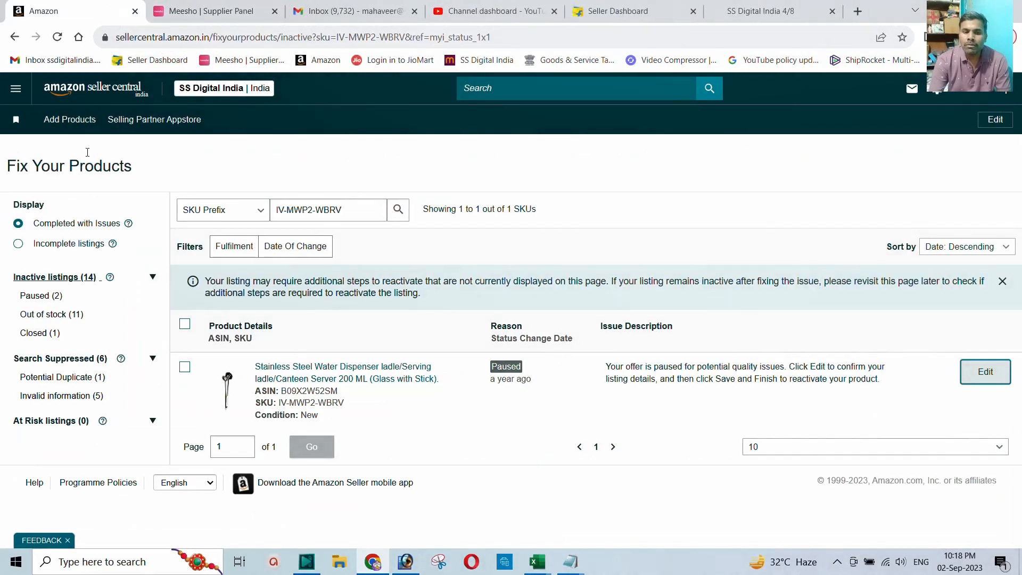
# Step: Return to the dashboard and open the full inventory list from the main menu
pyautogui.click(93, 91)
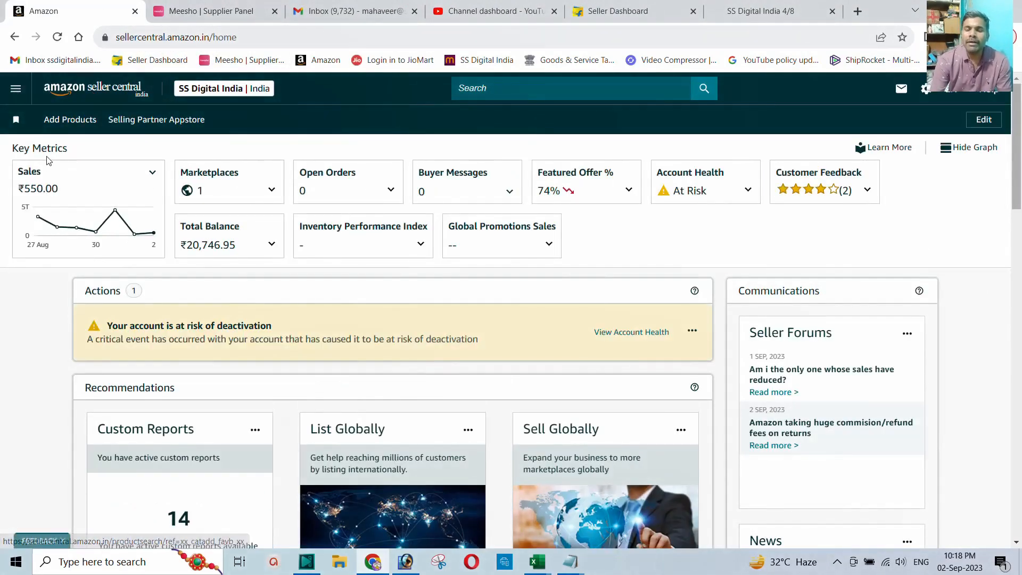
pyautogui.click(16, 100)
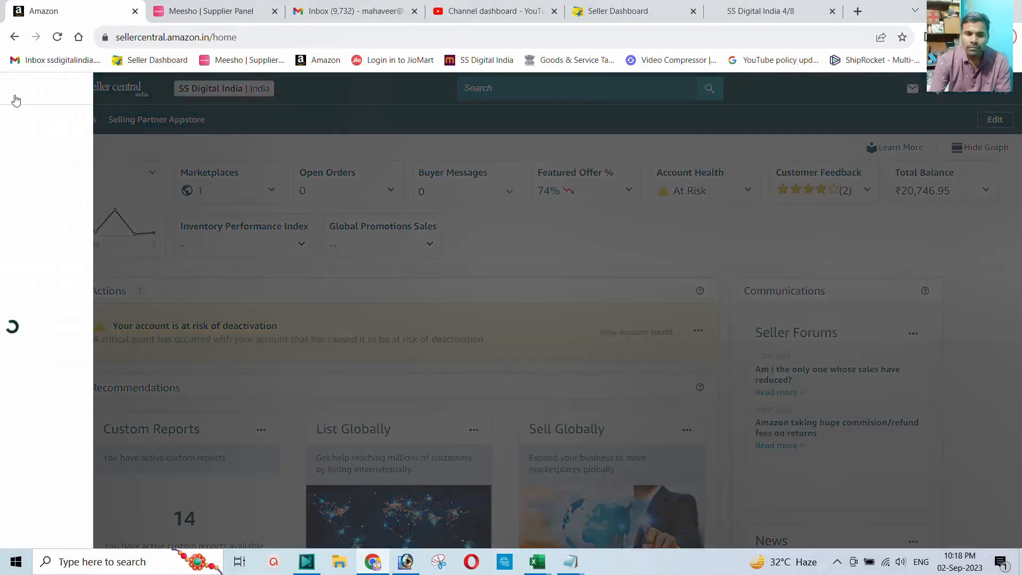
pyautogui.moveTo(29, 159)
pyautogui.click(204, 159)
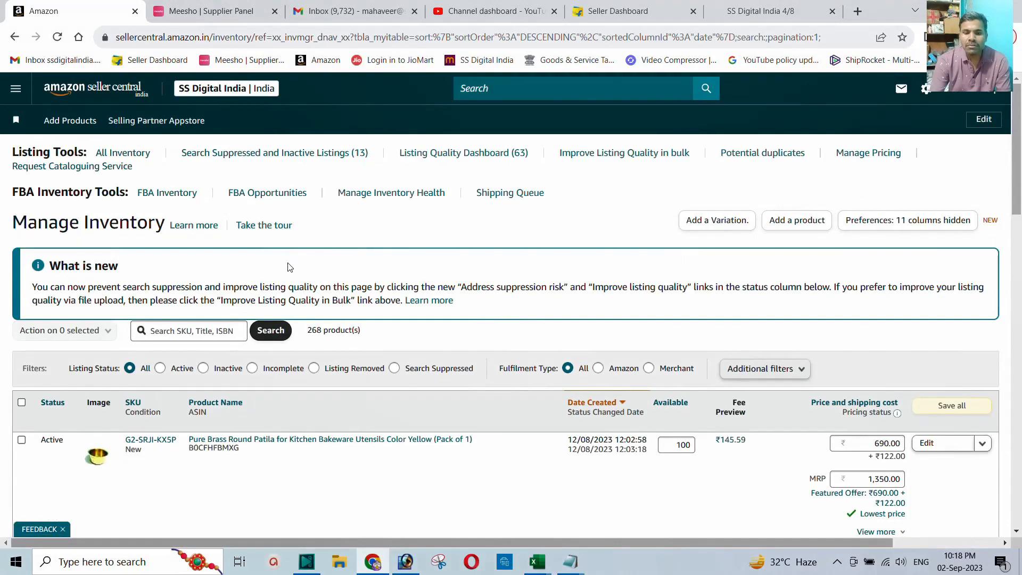
# Step: Filter to Inactive listings and scroll through the 13 products, including the out-of-stock puri makers
pyautogui.scroll(-1, 266, 288)
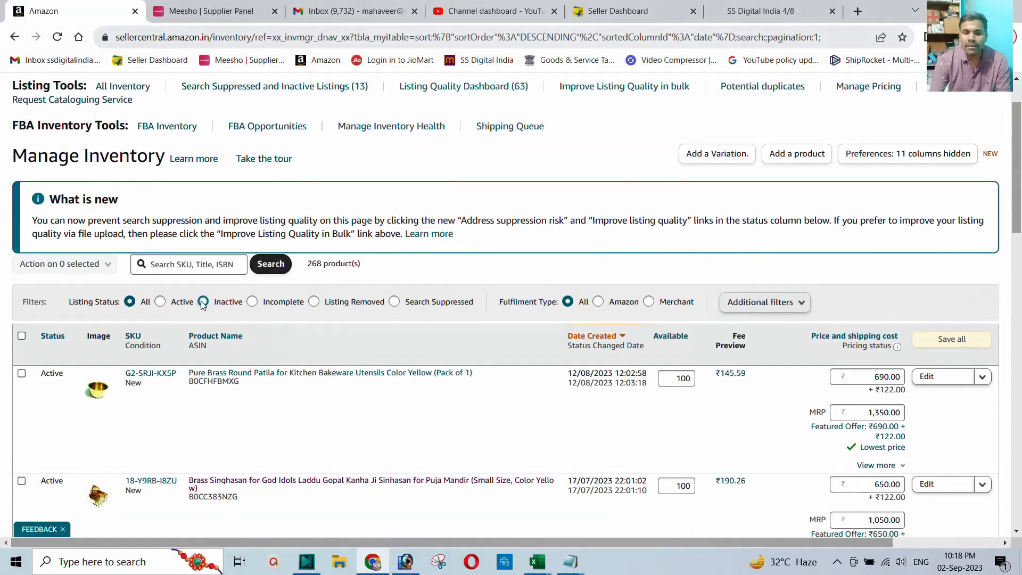
pyautogui.click(203, 302)
pyautogui.scroll(-3, 264, 281)
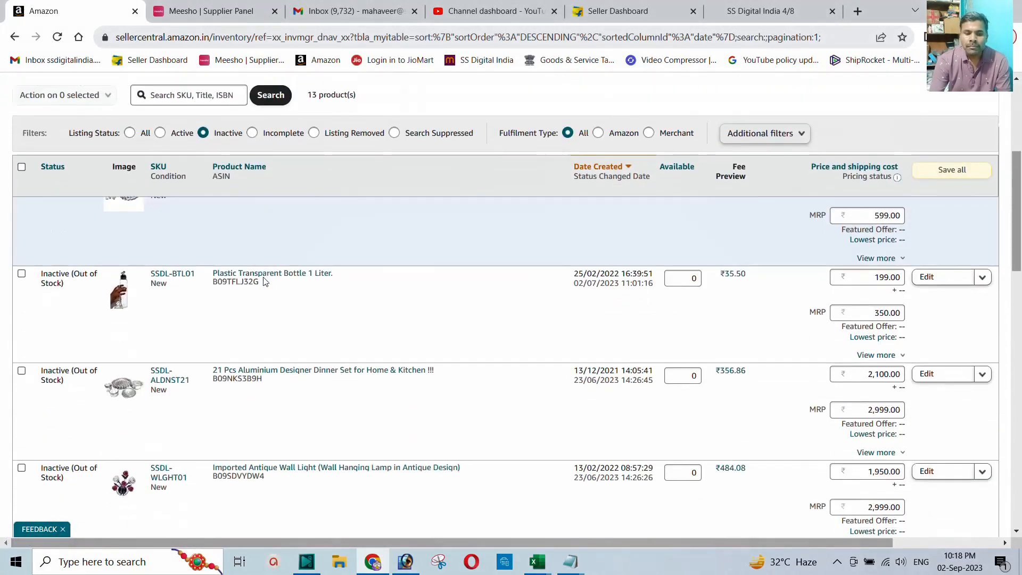
pyautogui.scroll(-10, 265, 282)
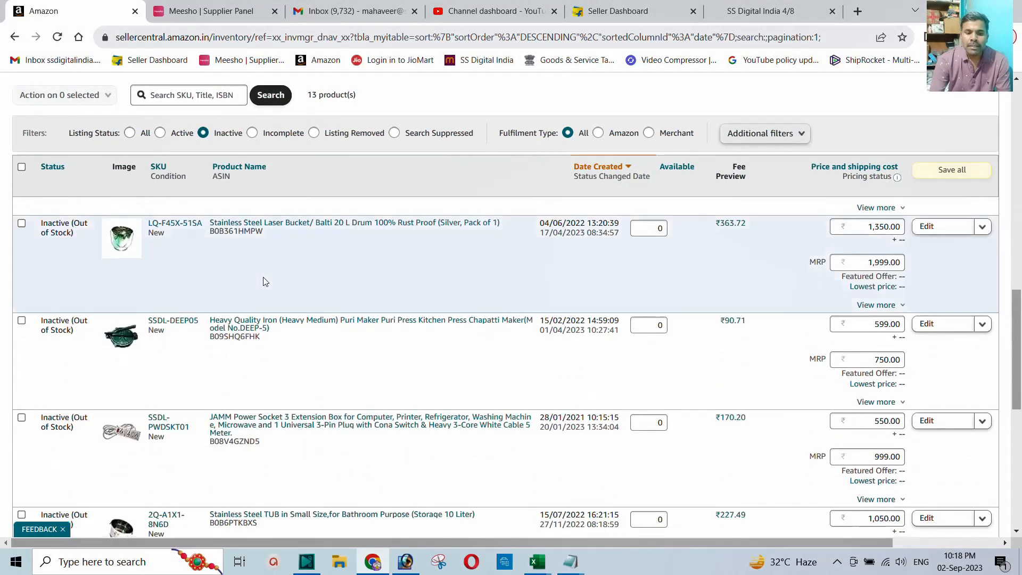
pyautogui.scroll(-8, 265, 281)
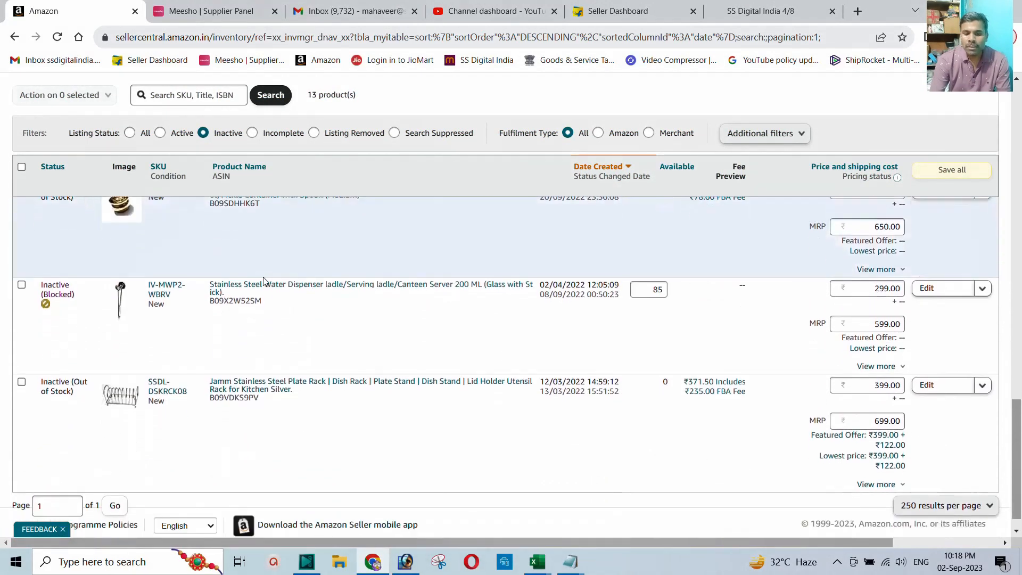
pyautogui.scroll(2, 176, 298)
pyautogui.scroll(3, 114, 308)
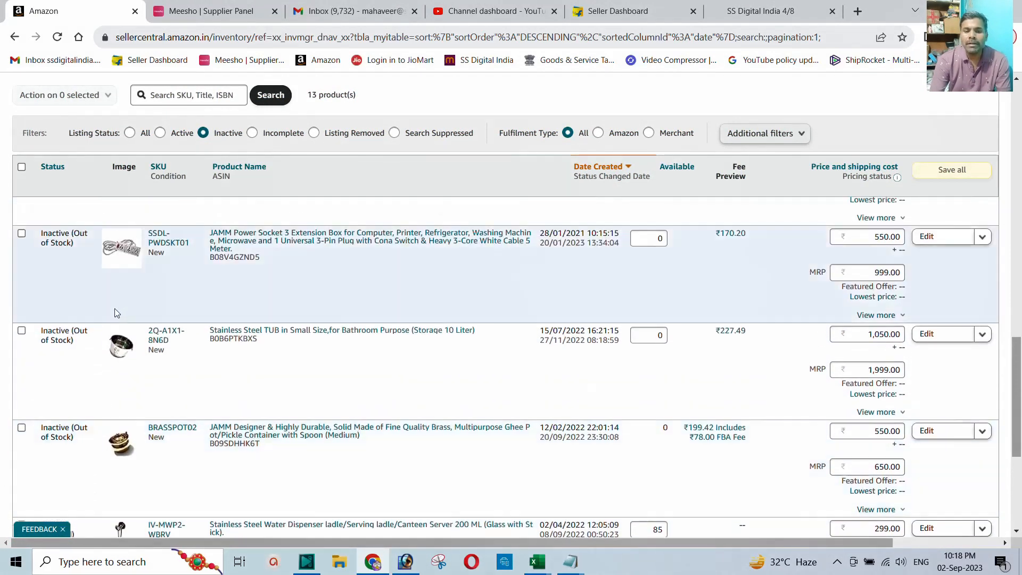
pyautogui.scroll(4, 127, 307)
pyautogui.scroll(-7, 126, 307)
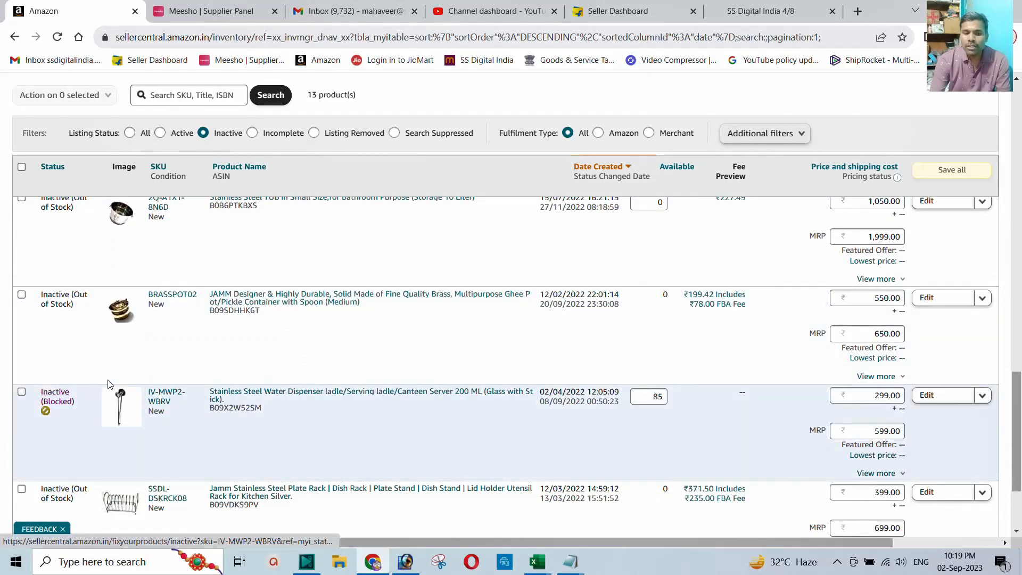
pyautogui.scroll(7, 120, 312)
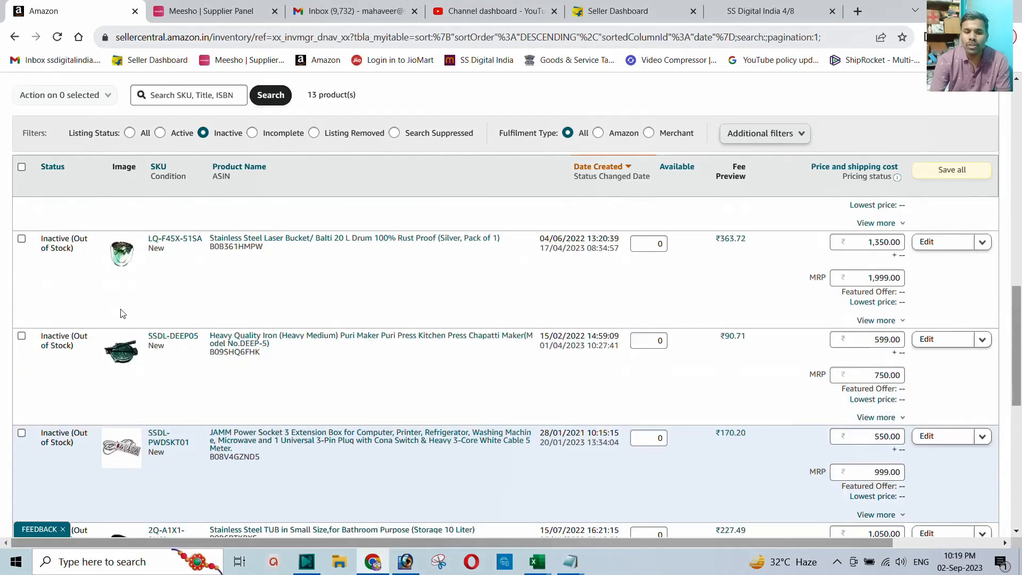
pyautogui.scroll(5, 120, 313)
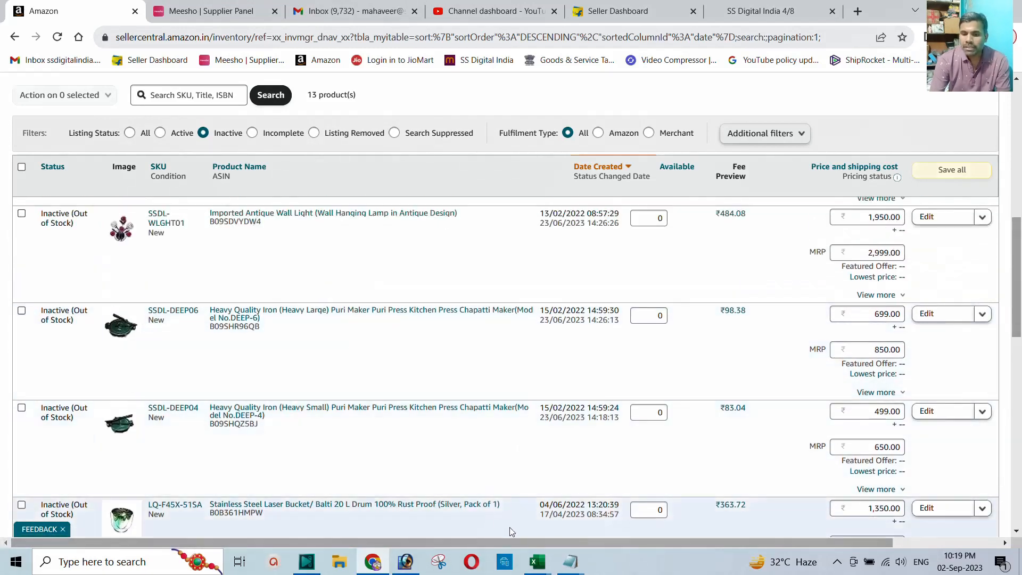
# Step: Copy ASIN B0B3TSWXZP from Notepad and search the Inactive inventory for it
pyautogui.moveTo(571, 562)
pyautogui.click(660, 500)
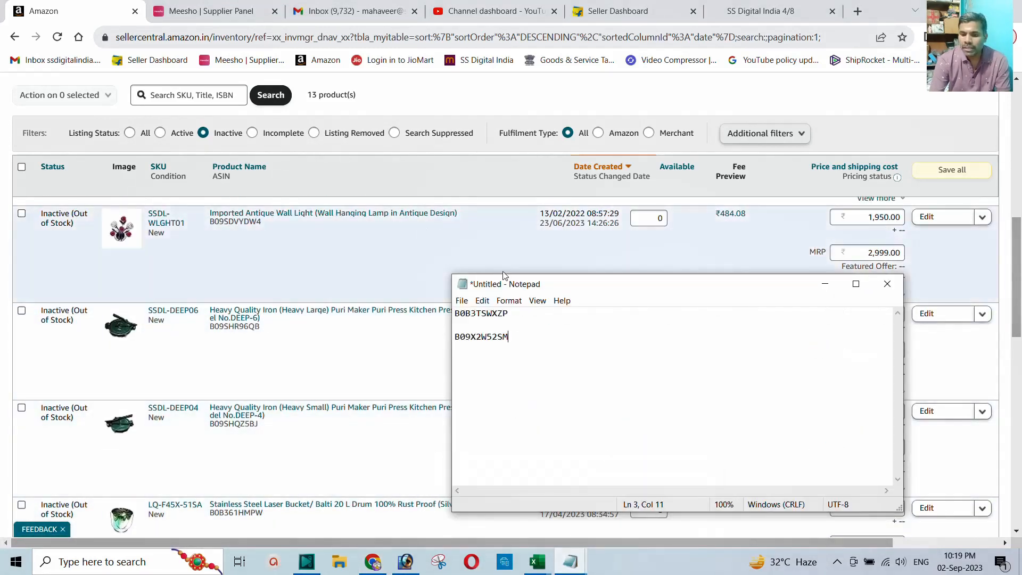
pyautogui.moveTo(510, 313); pyautogui.dragTo(455, 313)
pyautogui.hotkey('ctrl', 'c')
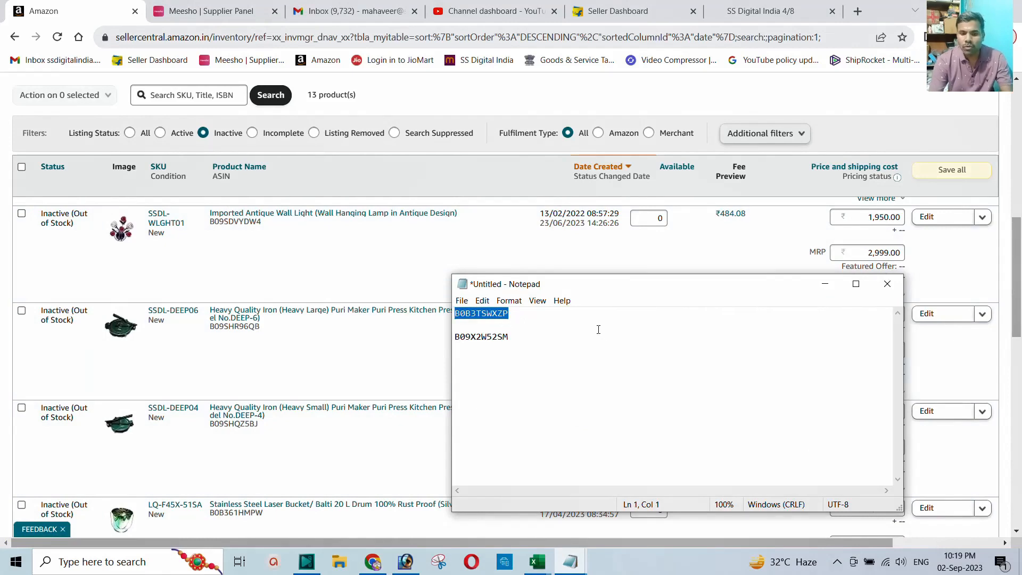
pyautogui.scroll(10, 264, 290)
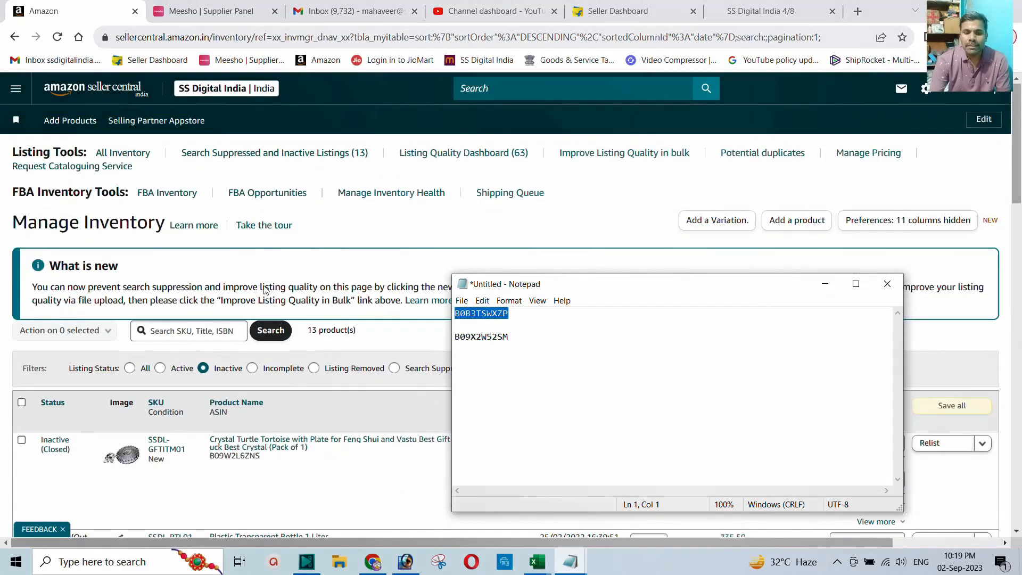
pyautogui.click(186, 332)
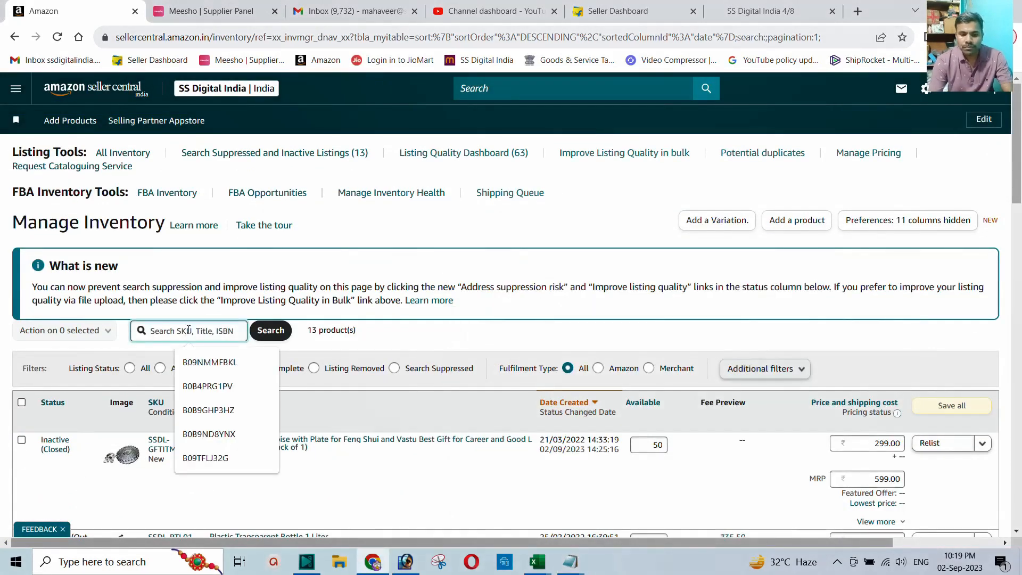
pyautogui.hotkey('ctrl', 'v')
pyautogui.click(268, 331)
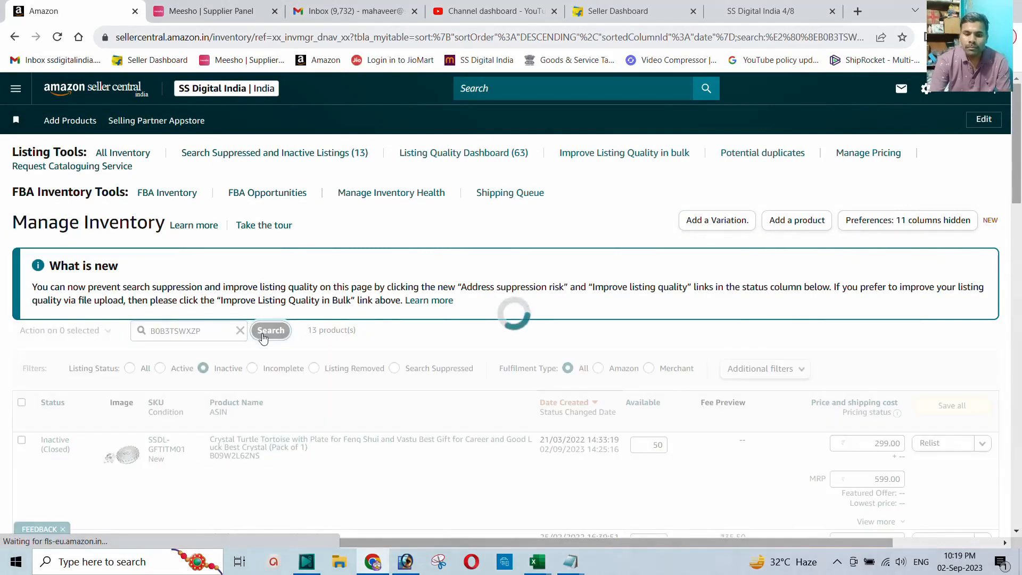
# Step: Switch to Active listings and rerun the ASIN search, finding no match
pyautogui.scroll(-2, 265, 333)
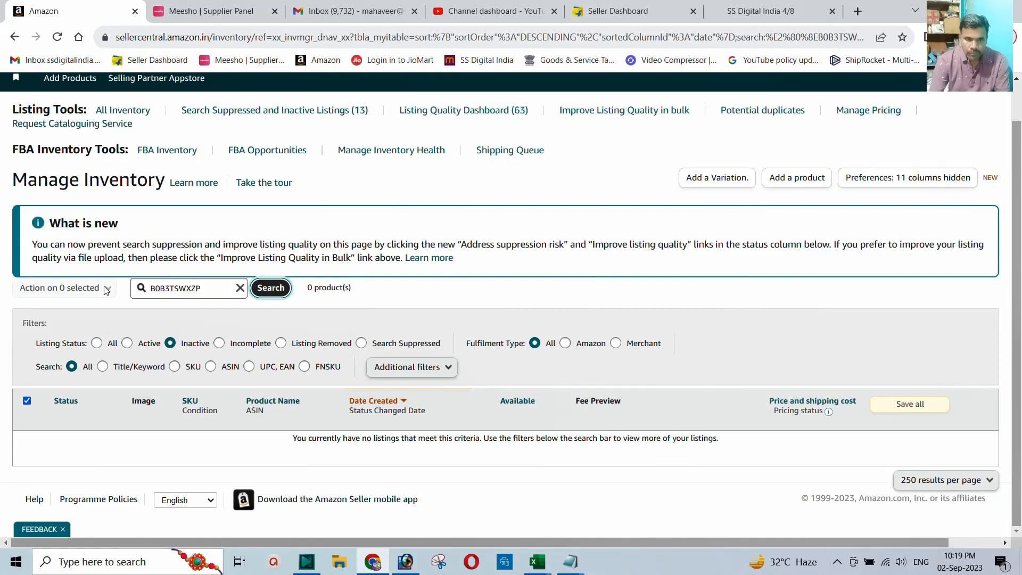
pyautogui.scroll(2, 57, 129)
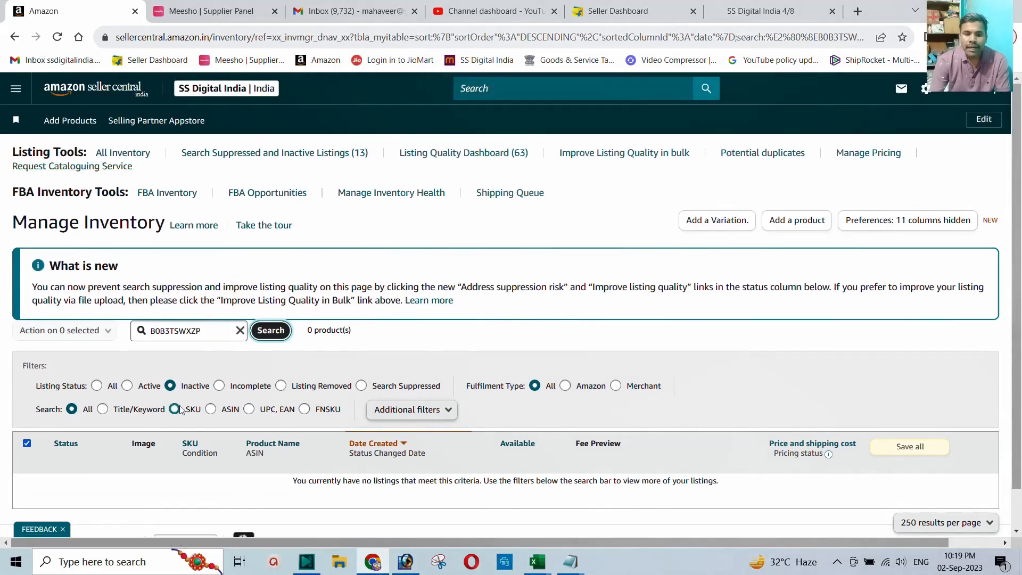
pyautogui.click(127, 386)
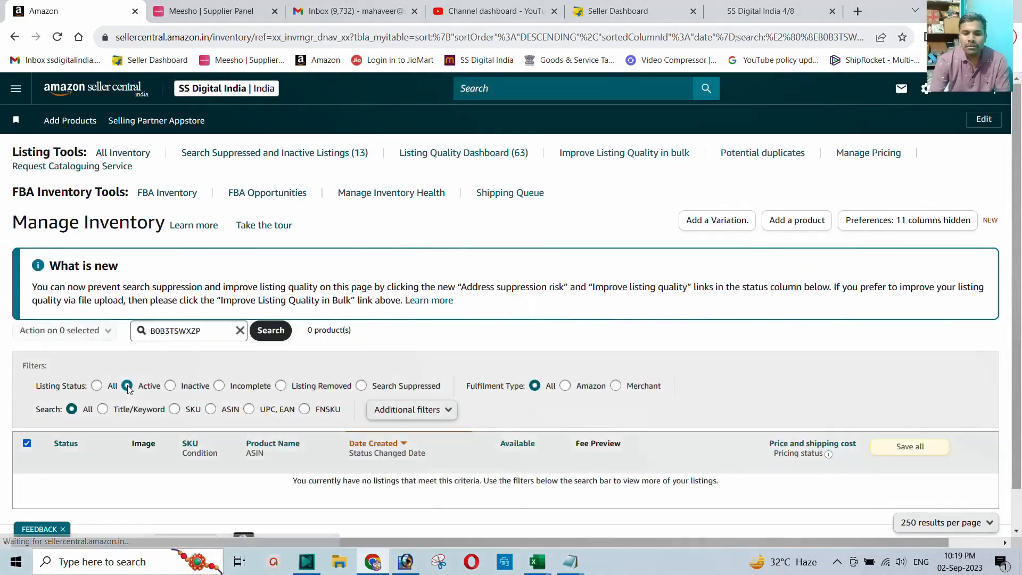
pyautogui.scroll(-2, 129, 386)
pyautogui.click(271, 292)
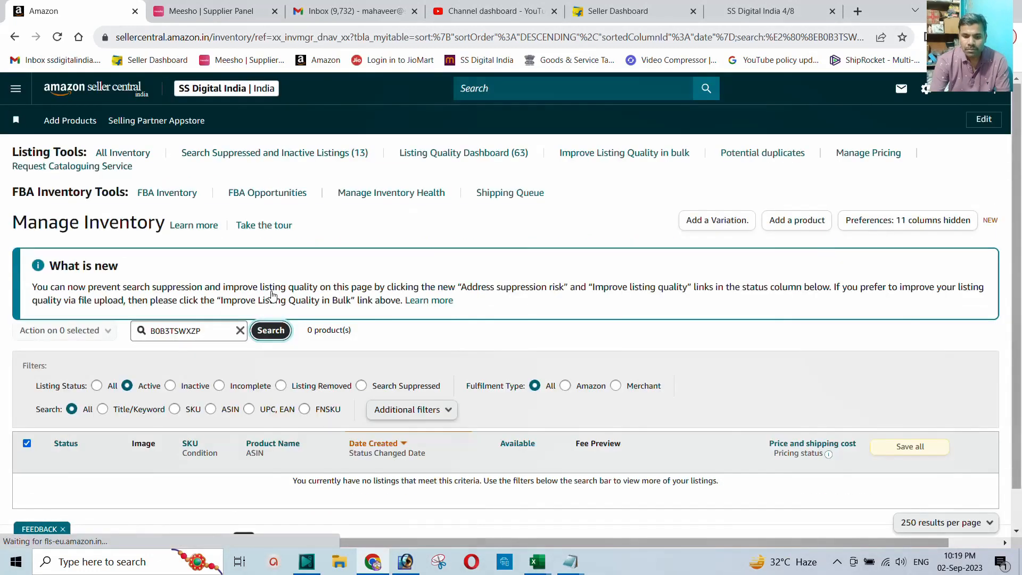
pyautogui.scroll(1, 287, 312)
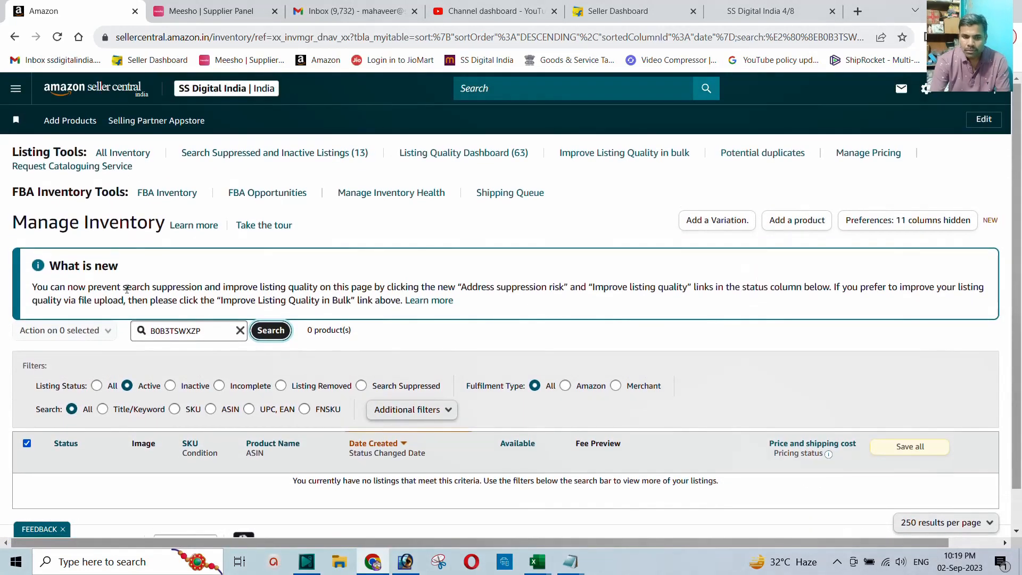
# Step: Reopen Manage All Inventory from the menu, showing all 268 products
pyautogui.click(16, 88)
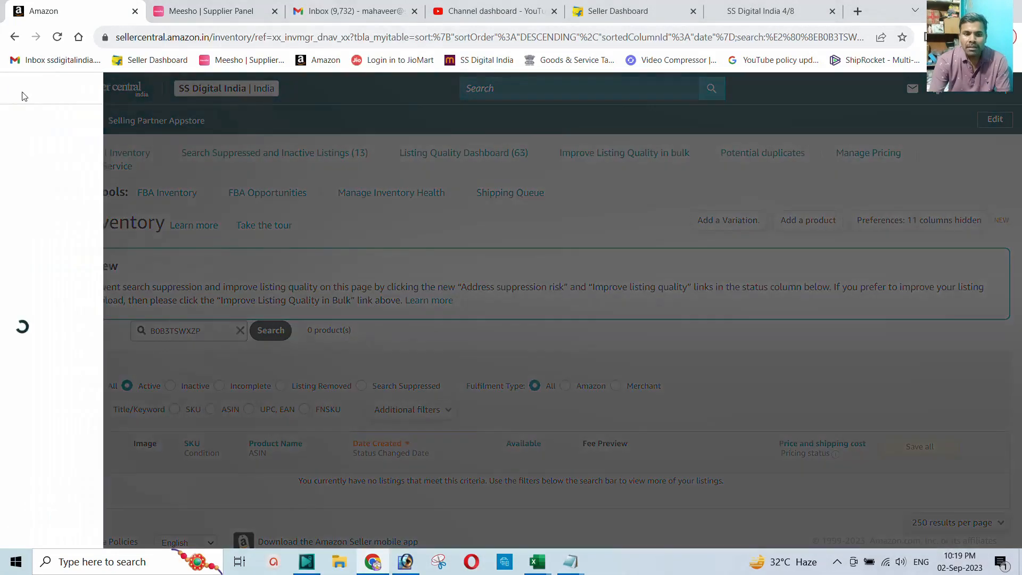
pyautogui.moveTo(41, 184)
pyautogui.moveTo(42, 159)
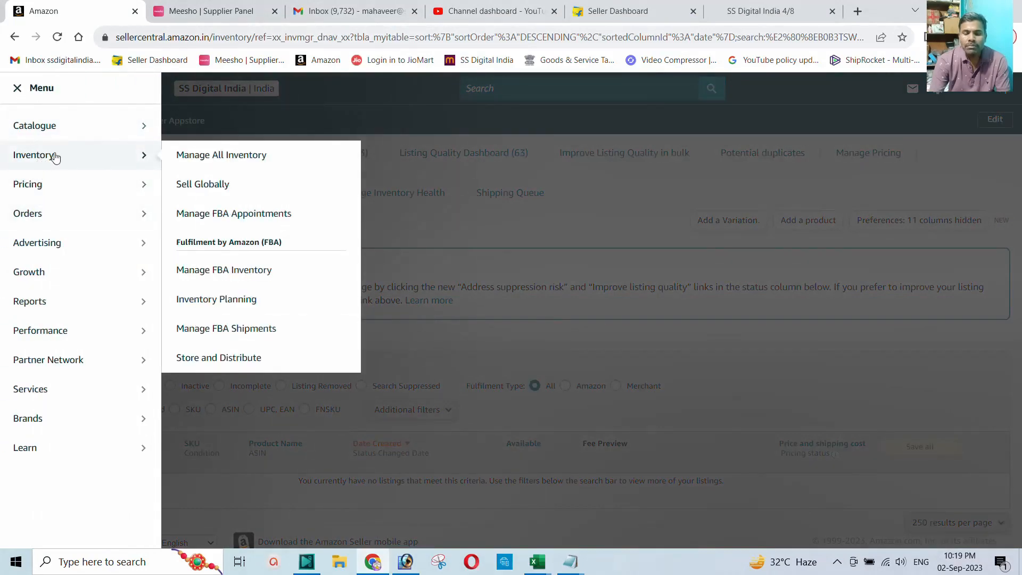
pyautogui.click(240, 155)
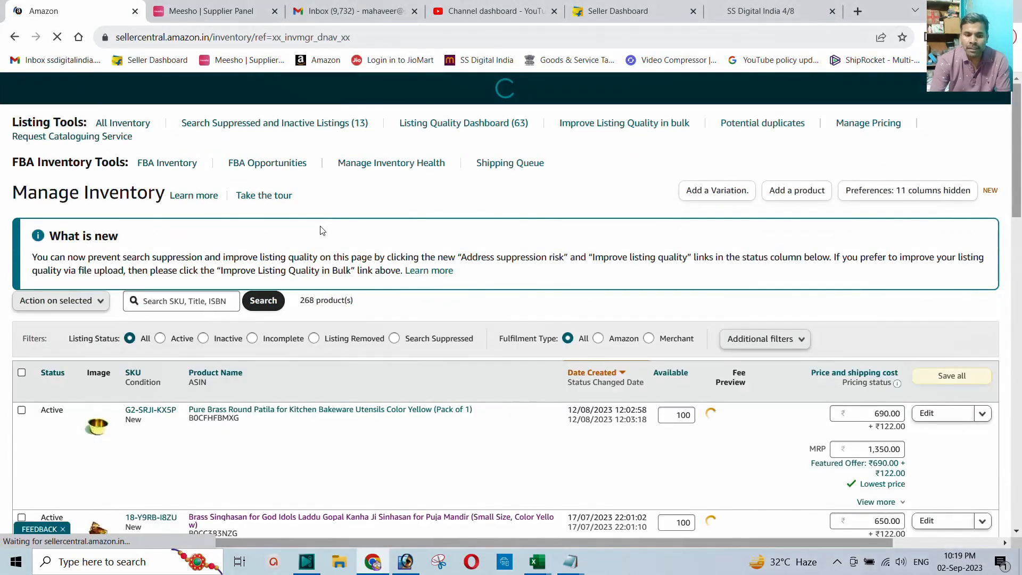
pyautogui.scroll(-2, 319, 287)
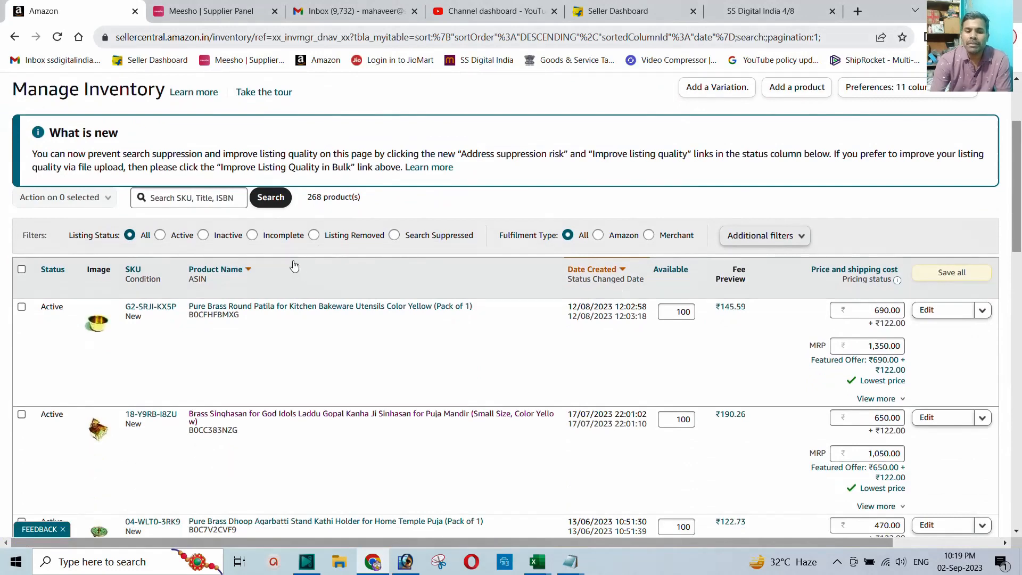
pyautogui.scroll(-9, 276, 315)
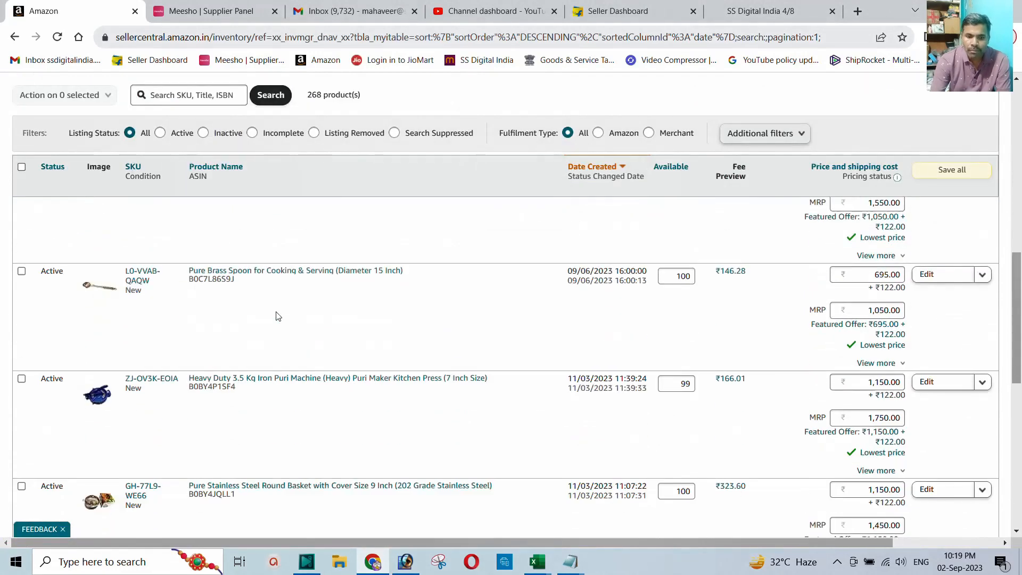
pyautogui.scroll(-12, 261, 323)
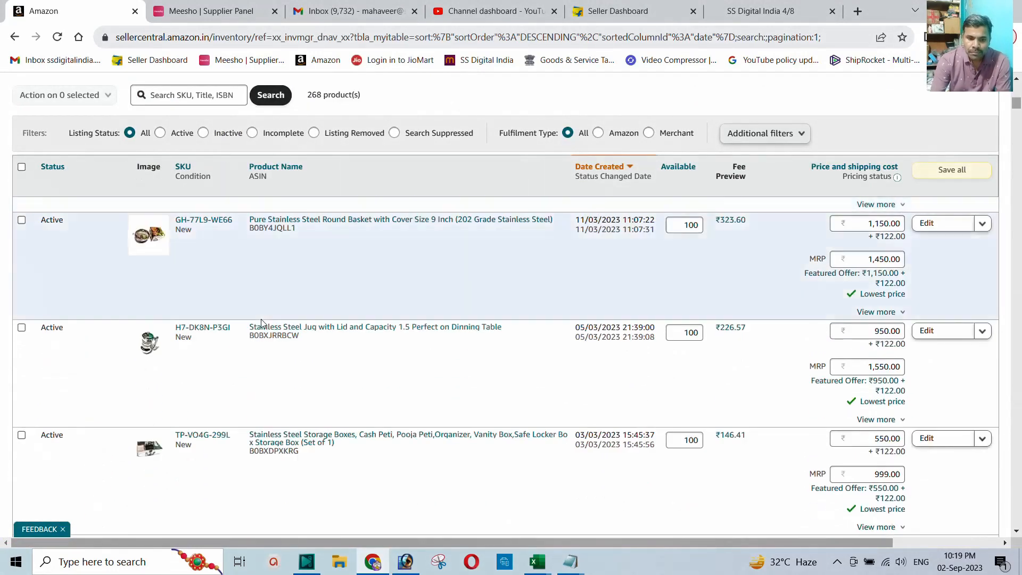
pyautogui.scroll(-15, 262, 326)
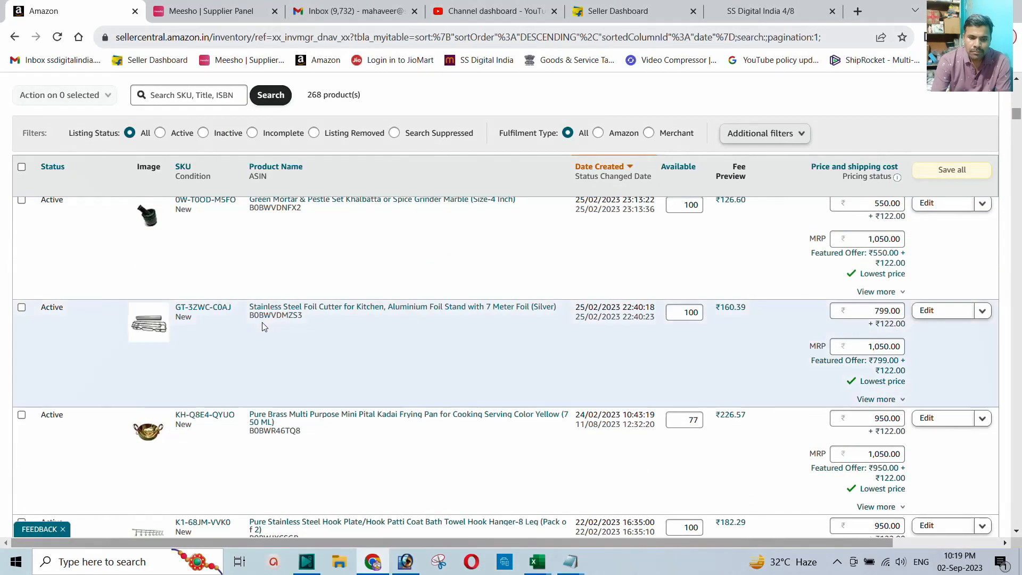
pyautogui.scroll(-6, 268, 318)
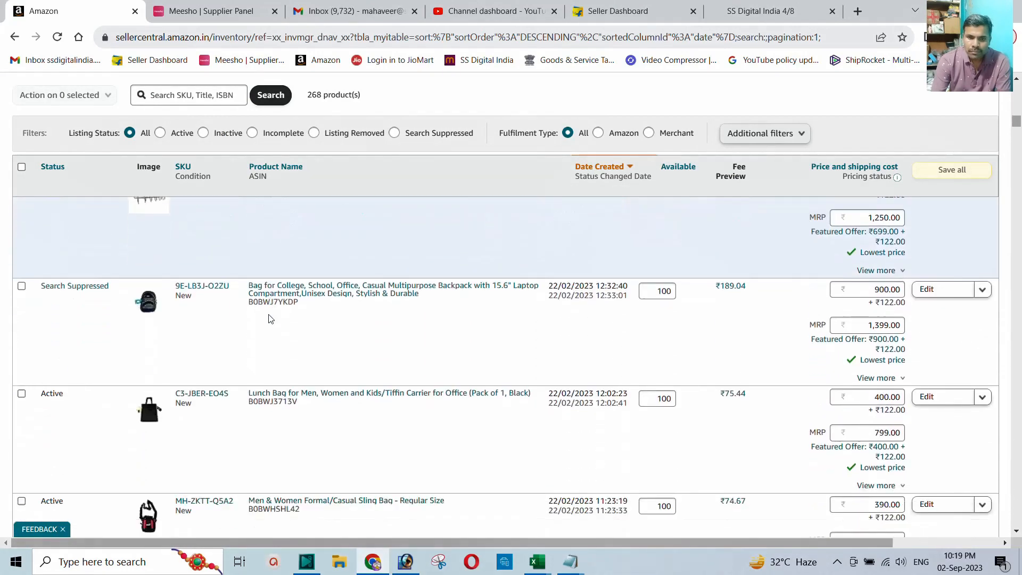
pyautogui.scroll(-8, 269, 318)
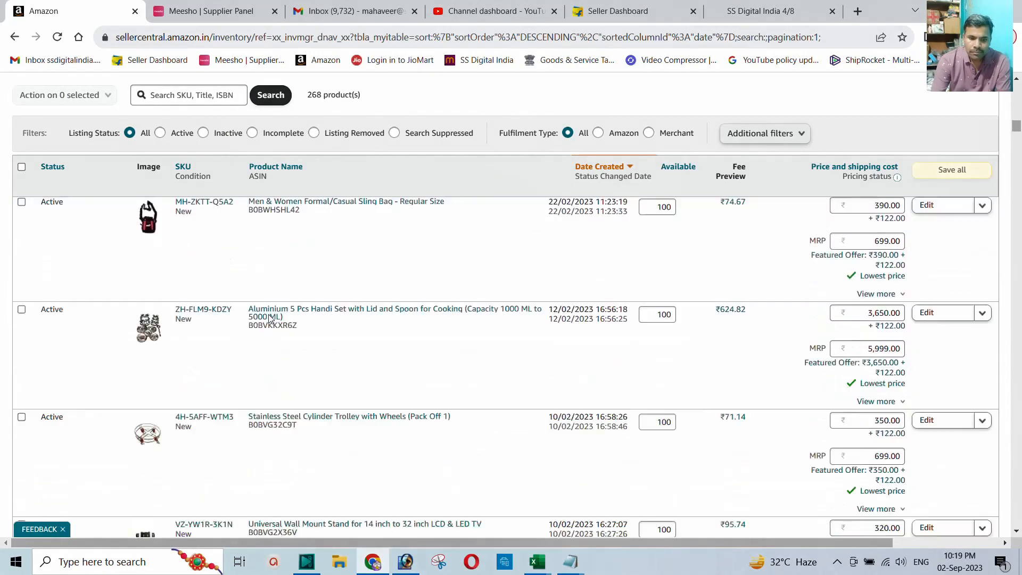
pyautogui.scroll(-12, 270, 318)
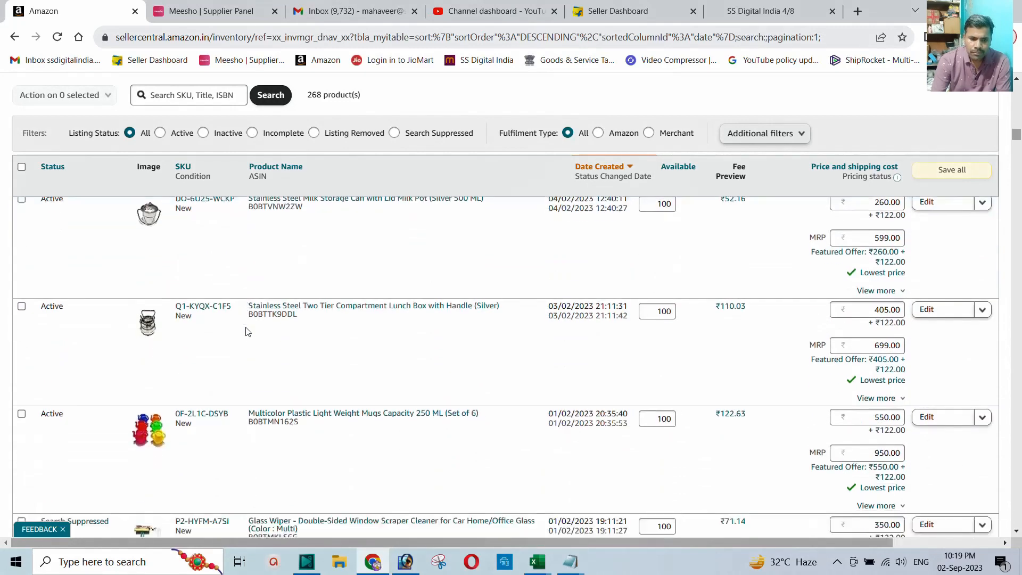
pyautogui.scroll(-12, 247, 330)
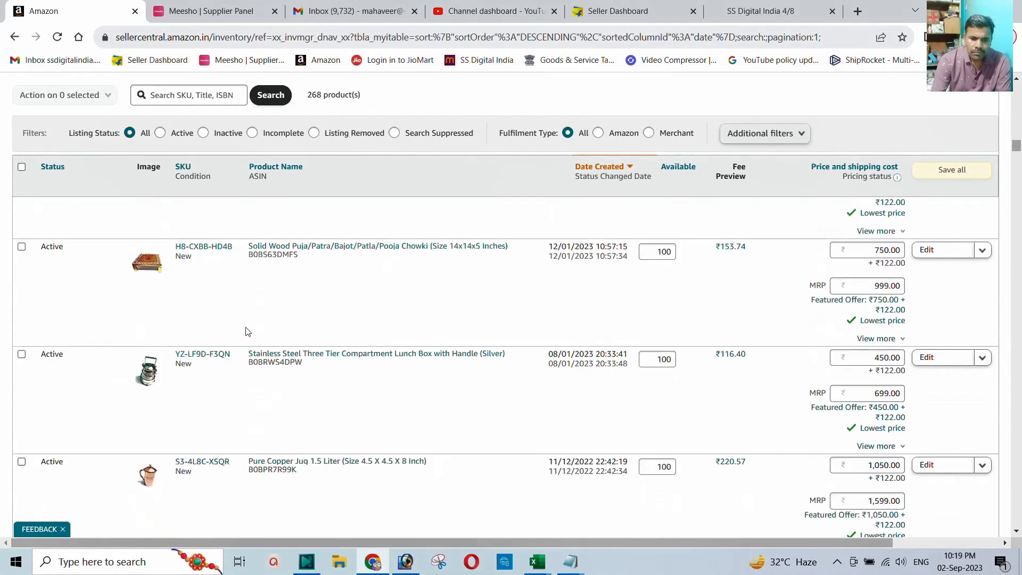
pyautogui.scroll(-12, 246, 330)
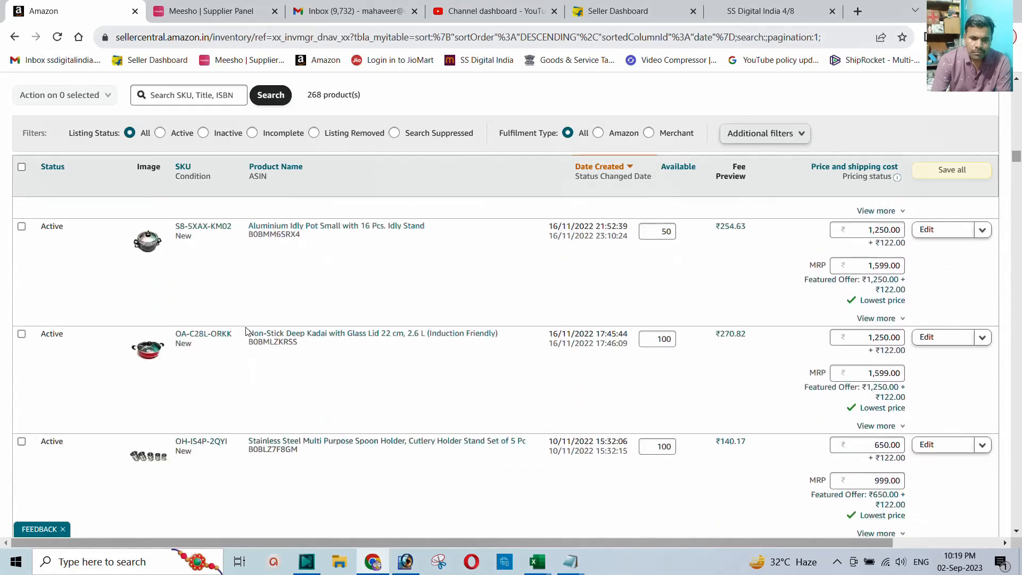
pyautogui.scroll(-12, 247, 330)
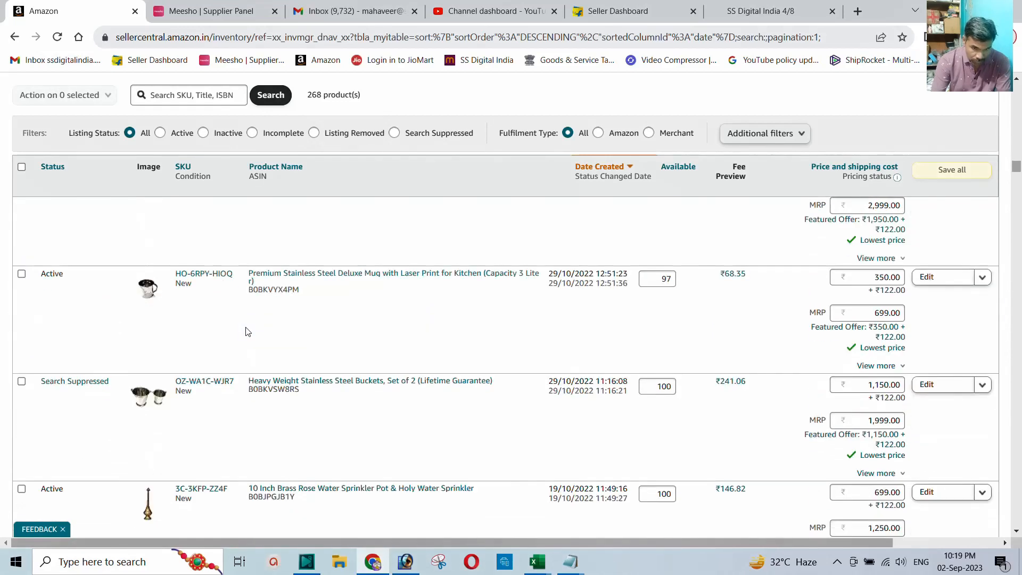
pyautogui.scroll(-12, 247, 330)
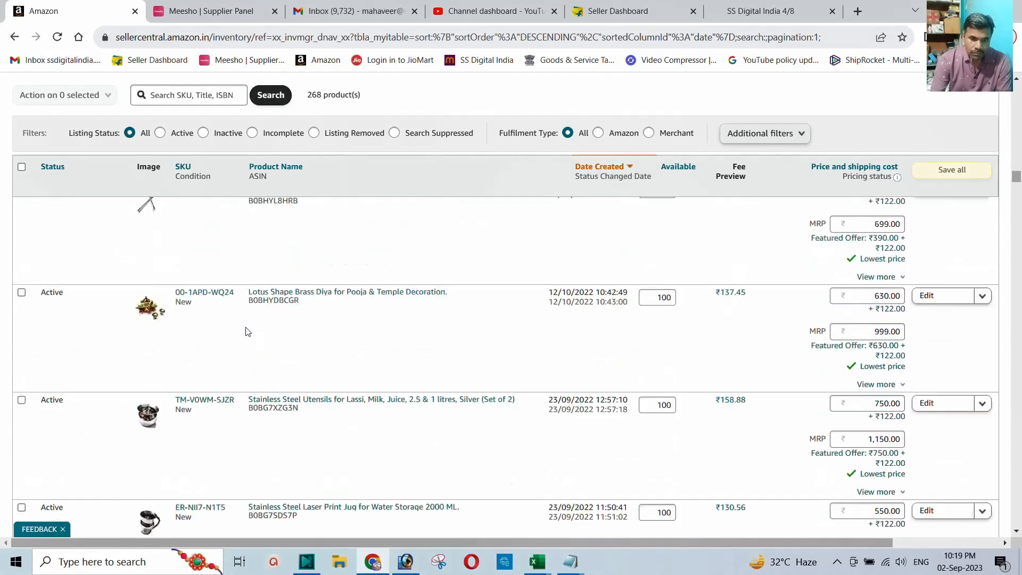
pyautogui.scroll(-12, 246, 331)
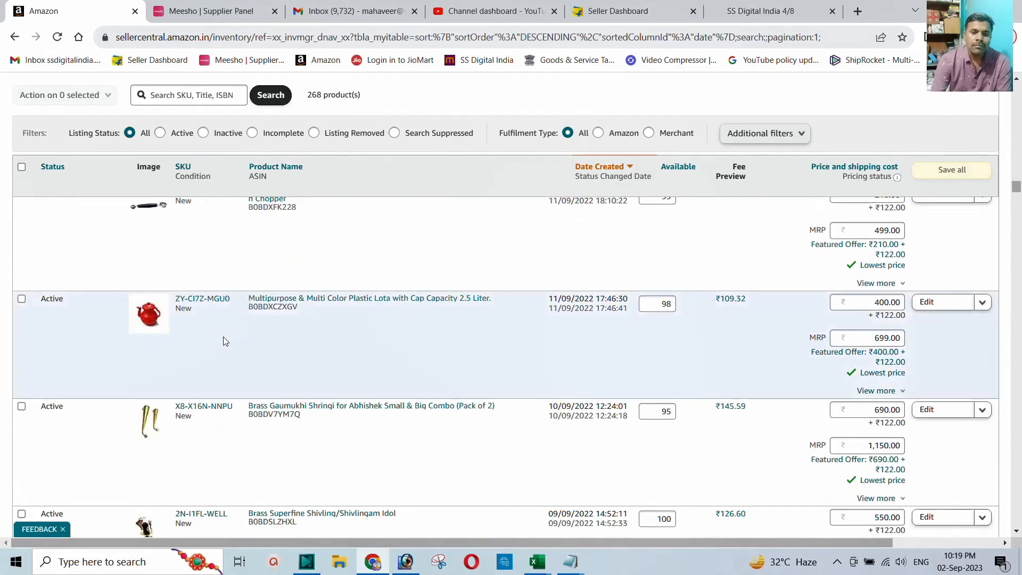
pyautogui.scroll(-12, 205, 354)
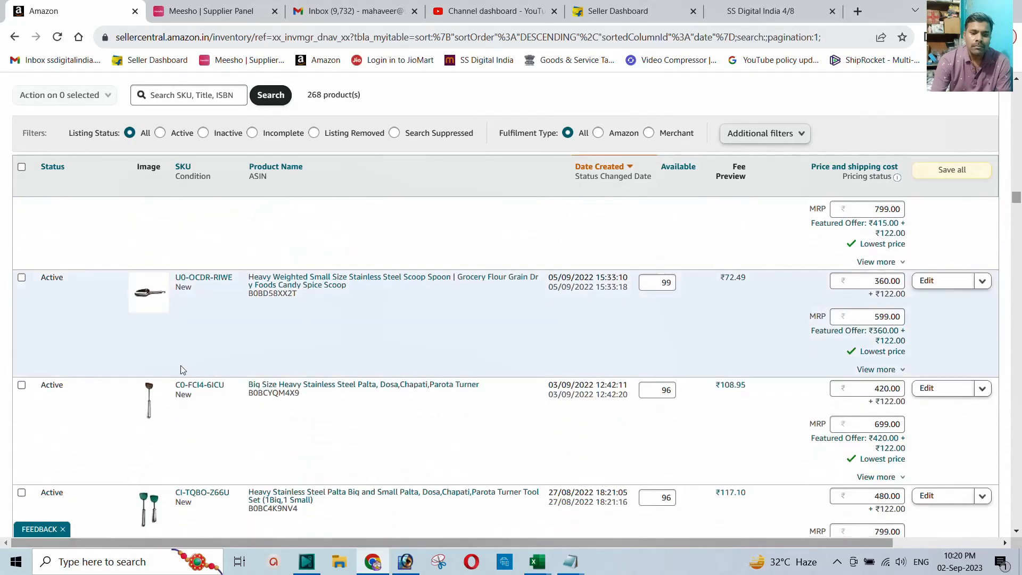
pyautogui.scroll(-12, 183, 370)
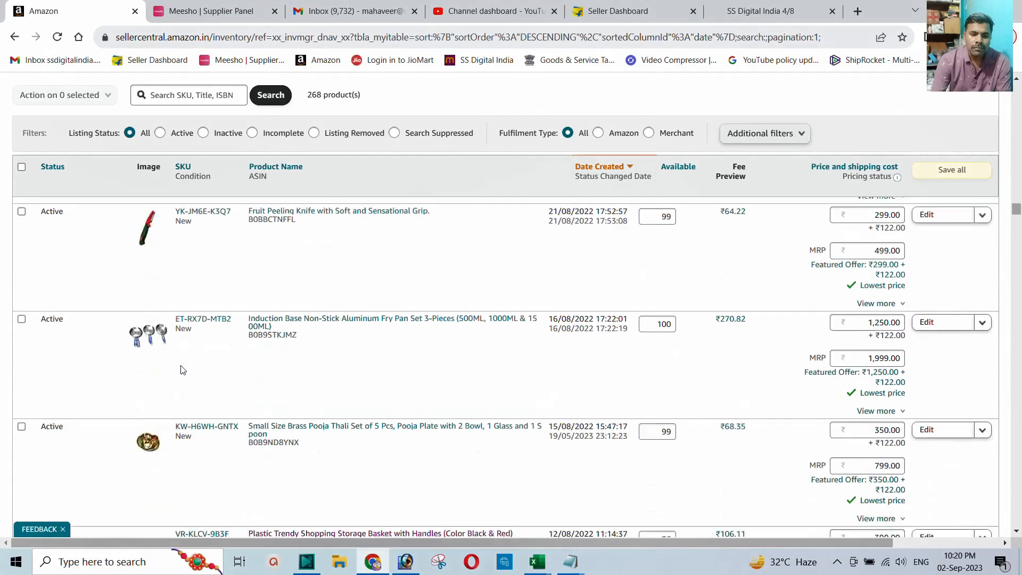
pyautogui.scroll(-12, 181, 370)
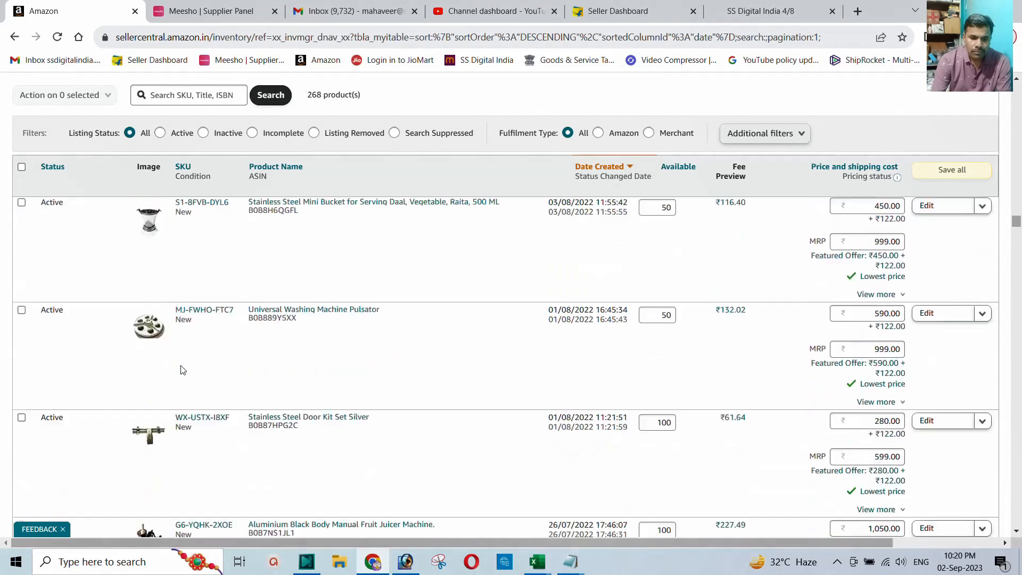
pyautogui.scroll(-12, 181, 369)
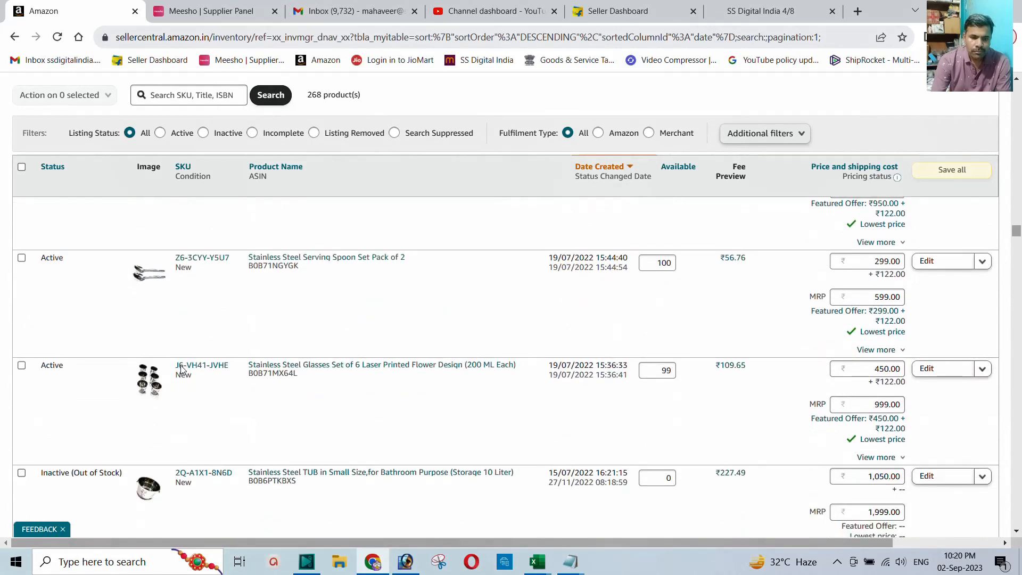
pyautogui.scroll(-12, 183, 370)
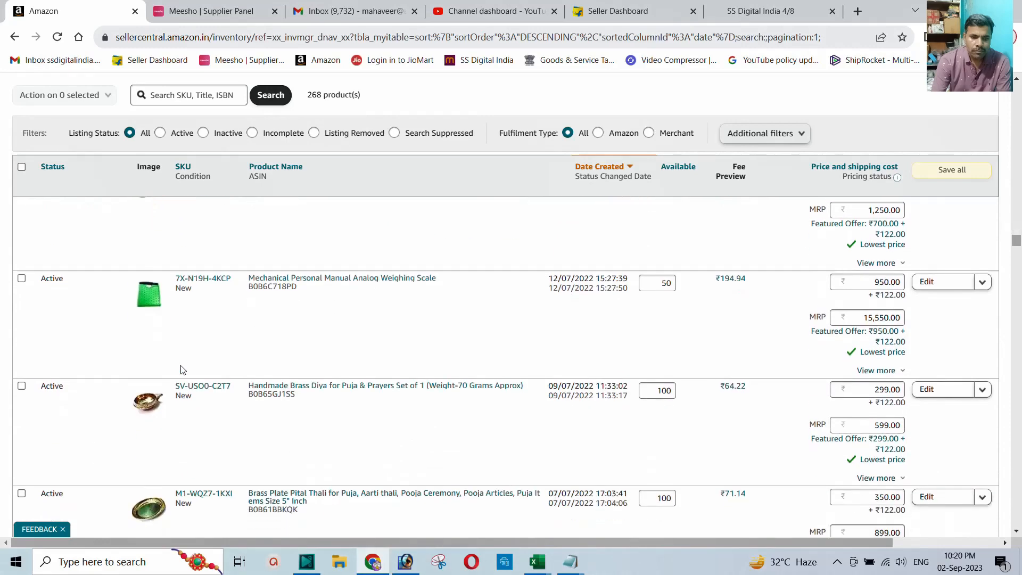
pyautogui.scroll(-15, 181, 368)
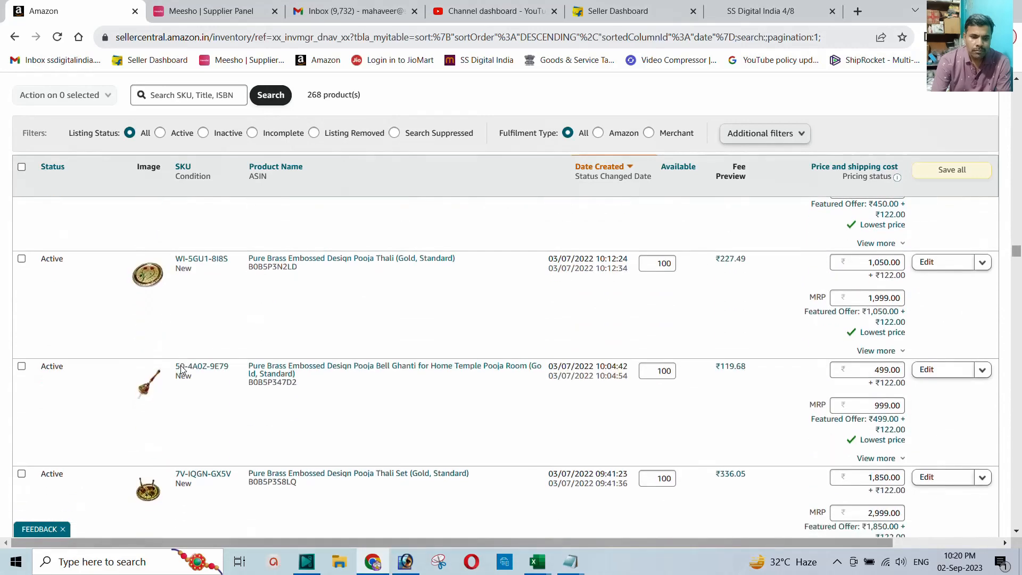
pyautogui.scroll(-15, 183, 370)
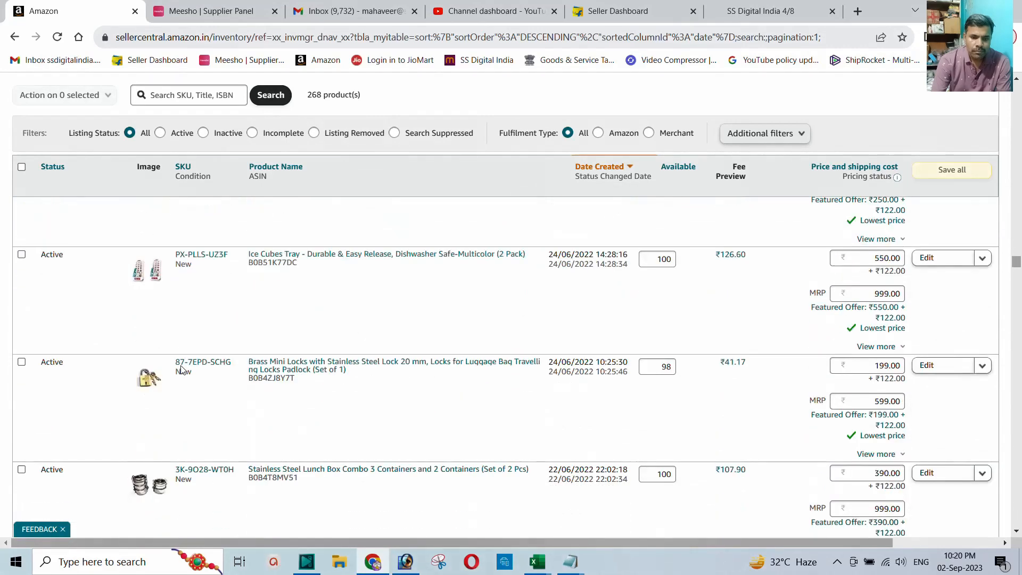
pyautogui.scroll(-15, 183, 369)
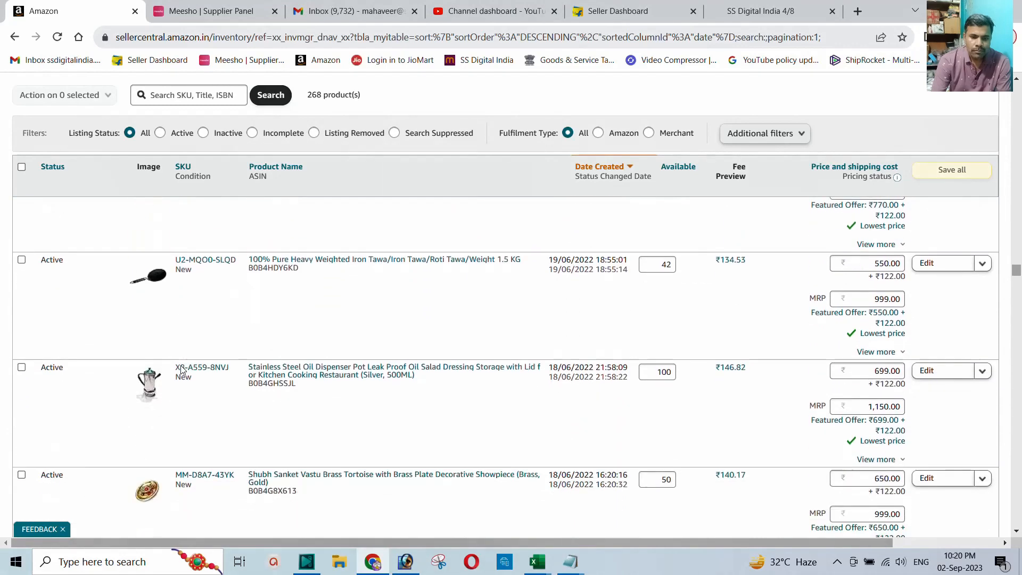
pyautogui.scroll(-15, 182, 369)
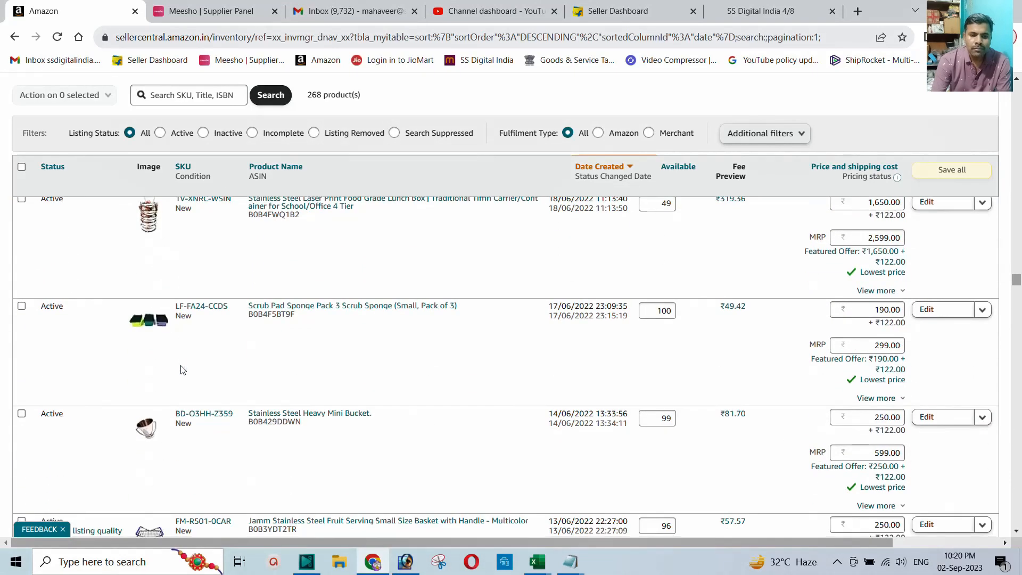
pyautogui.scroll(-5, 182, 369)
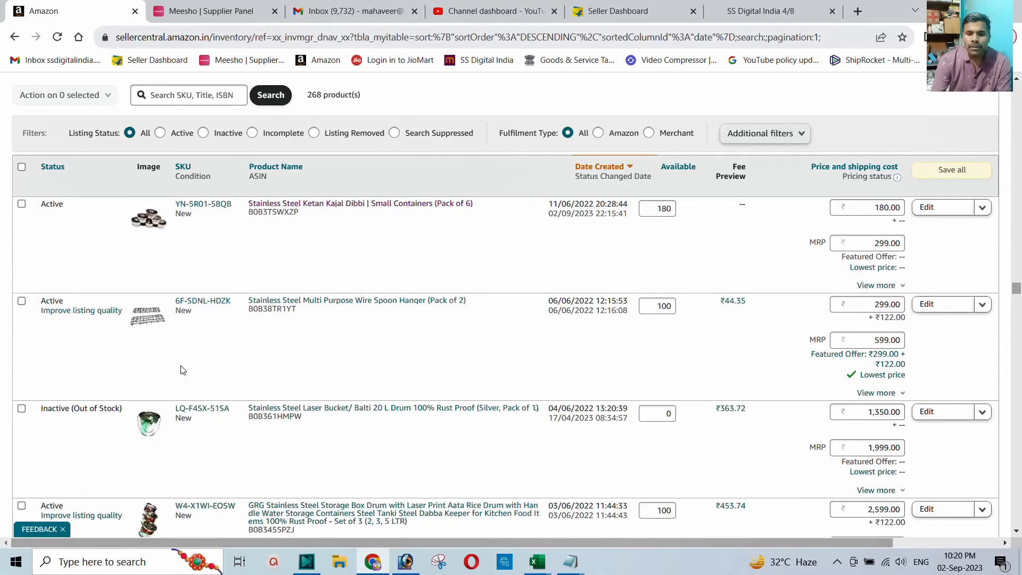
pyautogui.scroll(3, 182, 369)
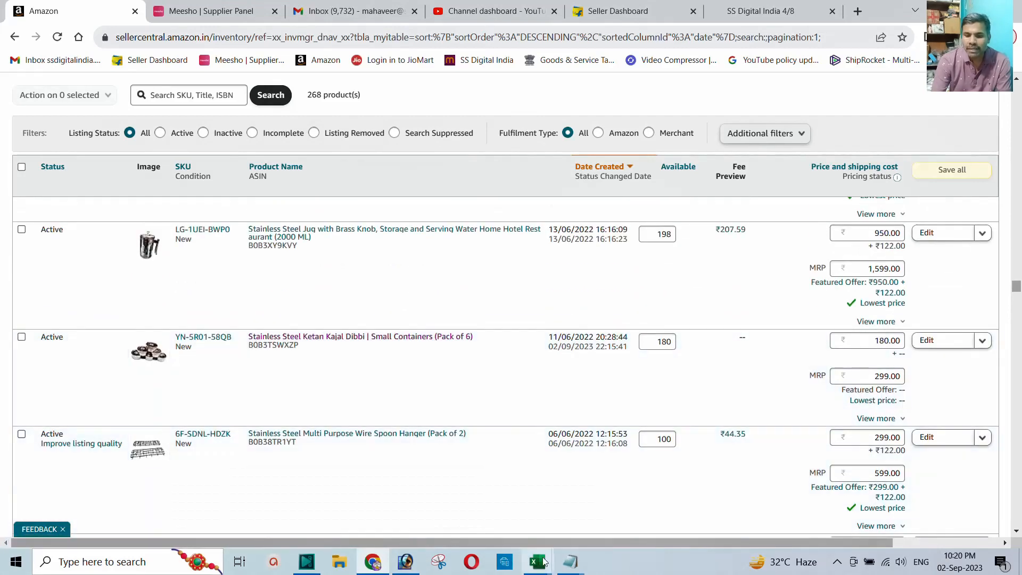
# Step: Check the saved ASINs notepad, then open the Kajal Dibbi listing's live Amazon page in a new tab
pyautogui.moveTo(569, 571)
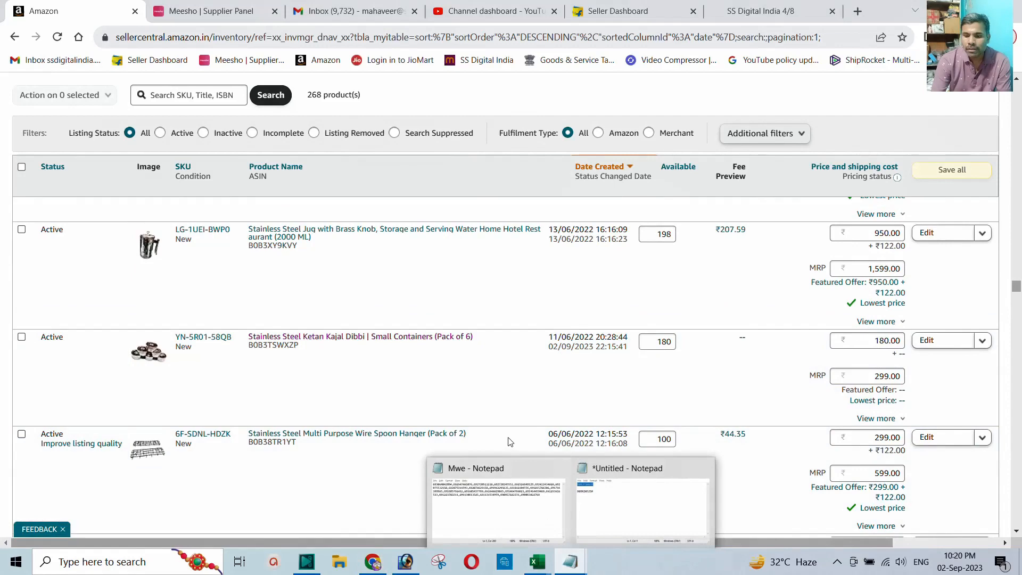
pyautogui.click(612, 506)
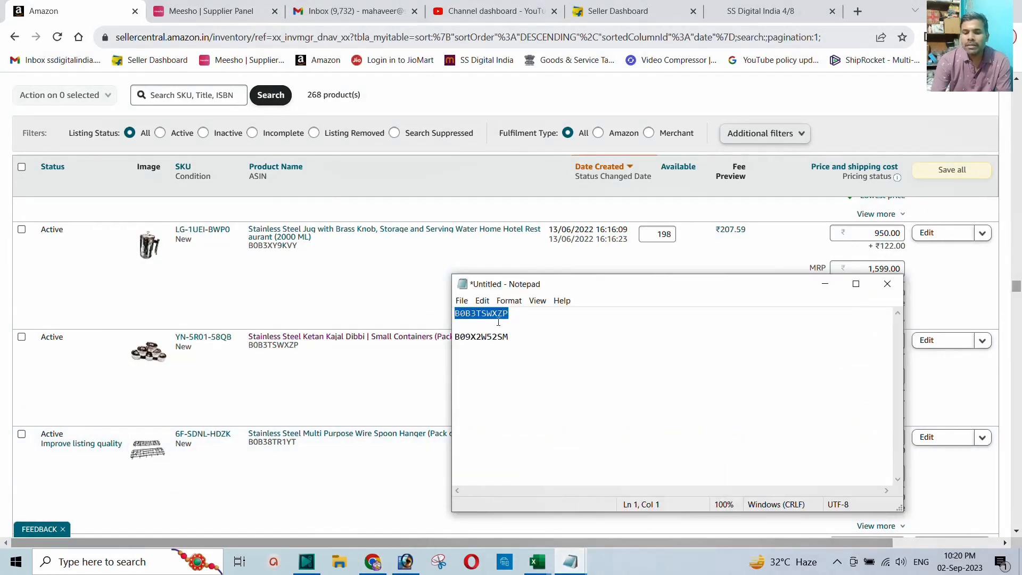
pyautogui.click(289, 357)
pyautogui.click(336, 345)
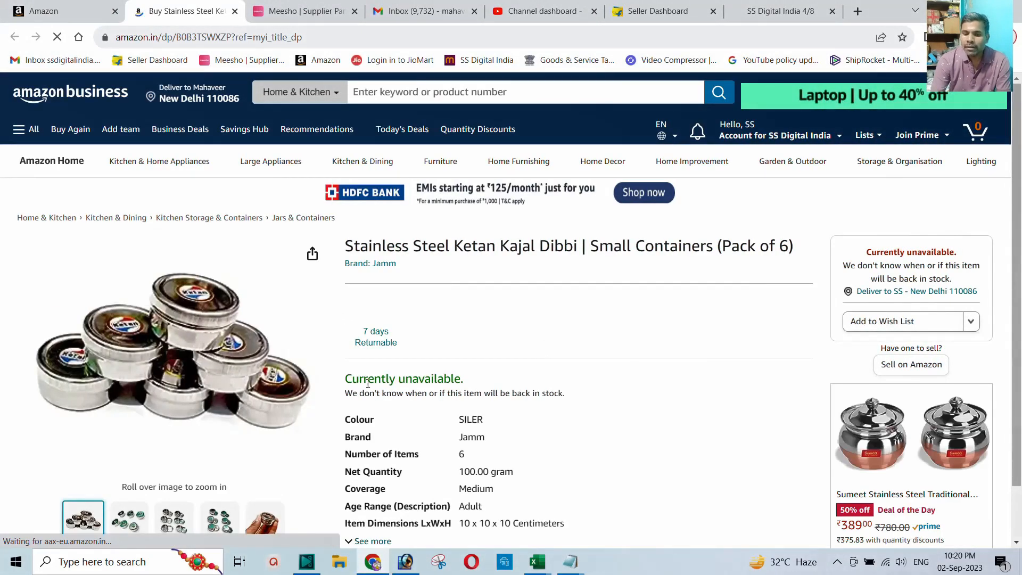
# Step: Highlight 'Currently unavailable' on the Kajal Dibbi page to confirm its status, then return to inventory
pyautogui.moveTo(345, 379); pyautogui.dragTo(481, 381)
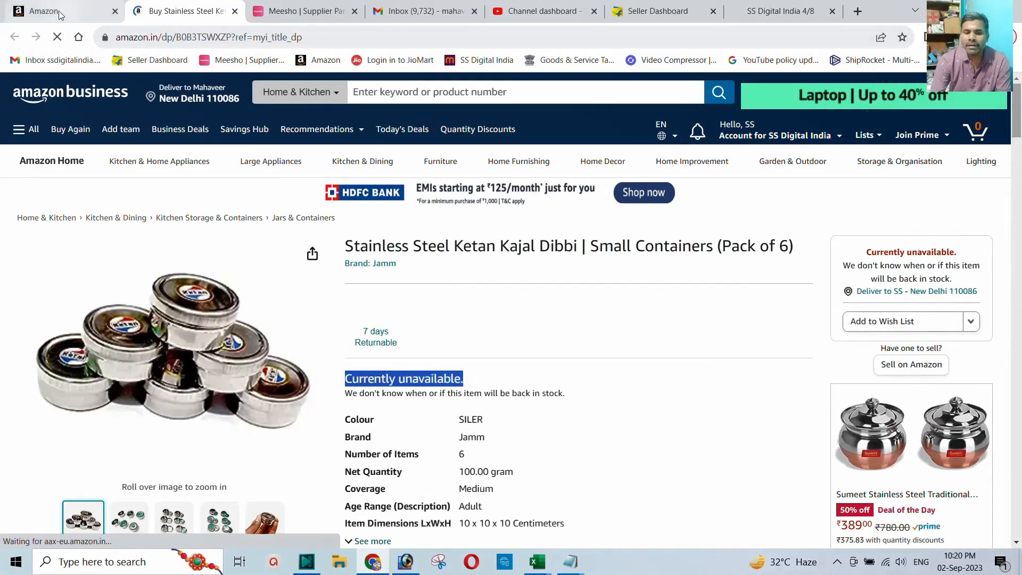
pyautogui.click(53, 11)
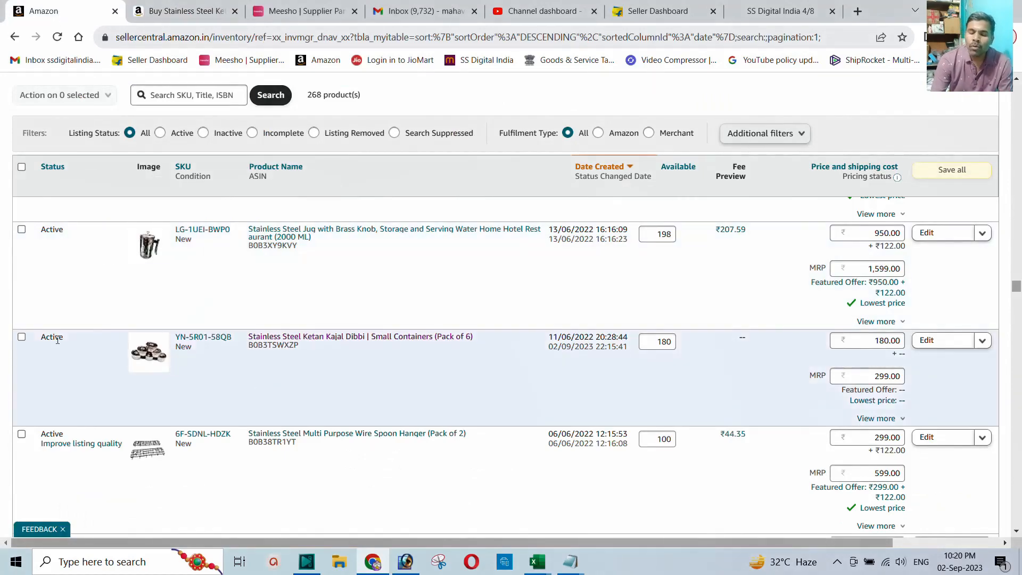
pyautogui.click(181, 11)
pyautogui.click(460, 374)
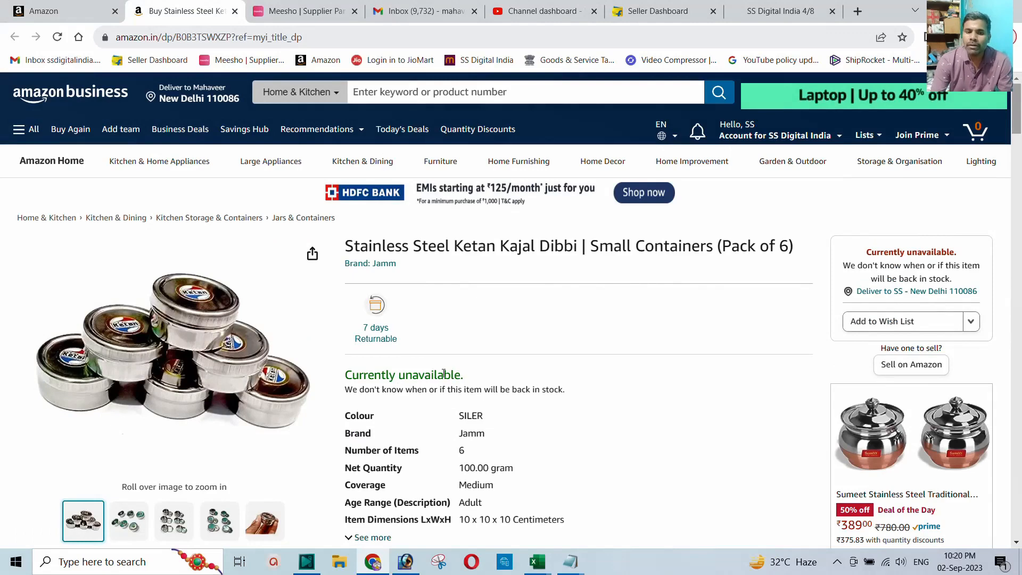
pyautogui.click(56, 12)
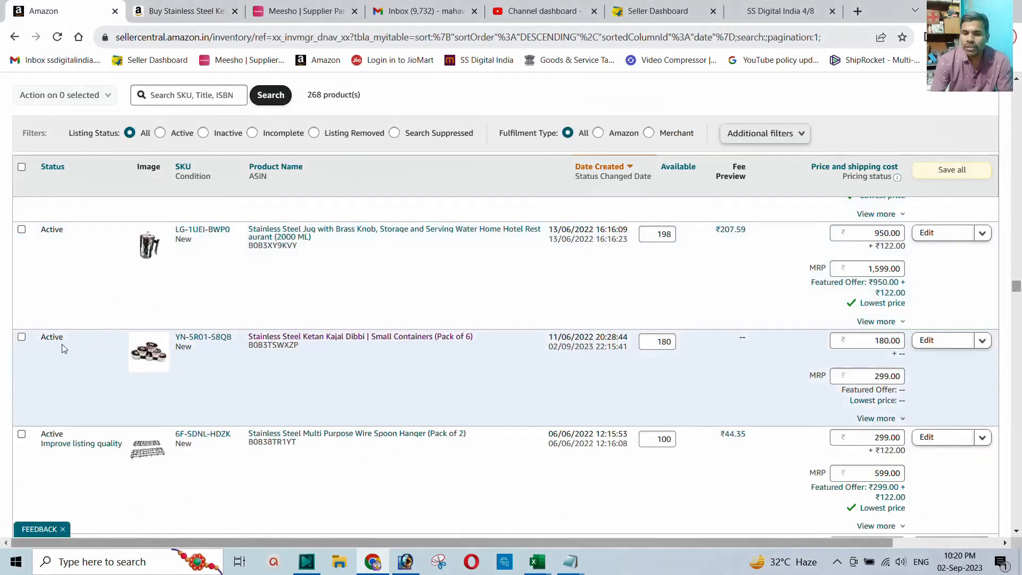
pyautogui.click(183, 11)
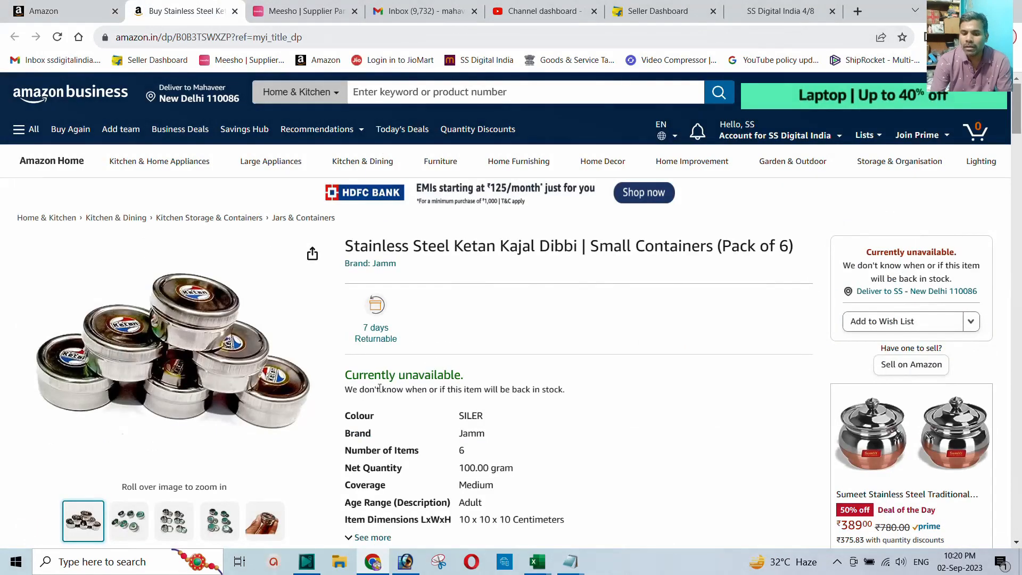
pyautogui.moveTo(347, 377); pyautogui.dragTo(455, 375)
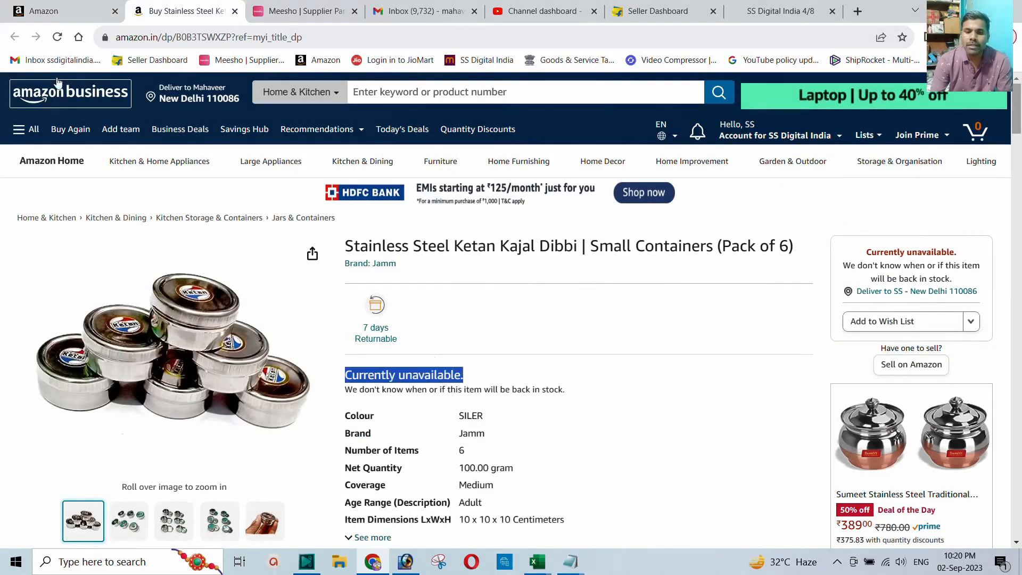
pyautogui.click(58, 11)
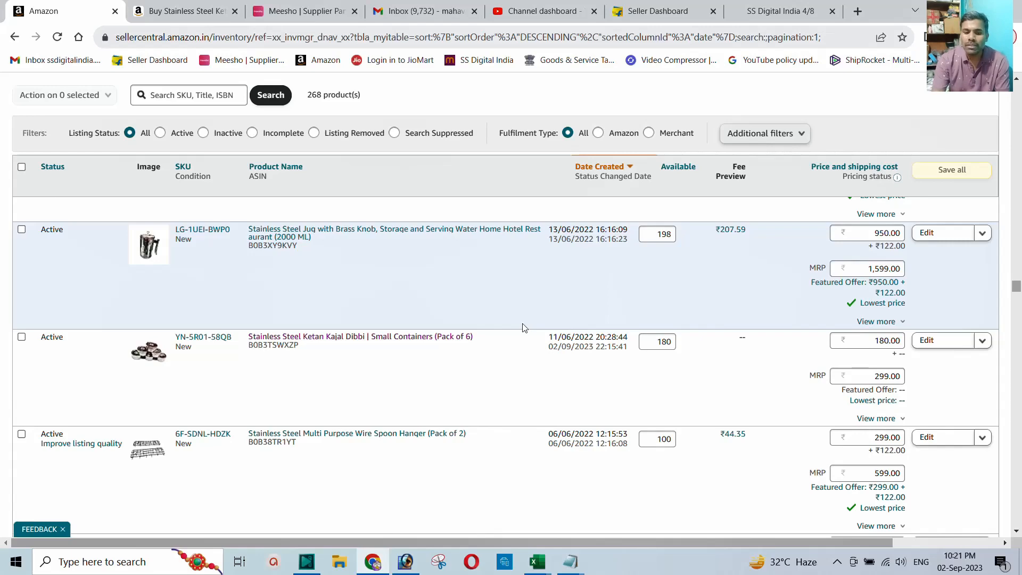
# Step: Open the Glass Lid Set of 6 Pieces page in a new tab and confirm 'Currently unavailable'
pyautogui.scroll(-6, 293, 360)
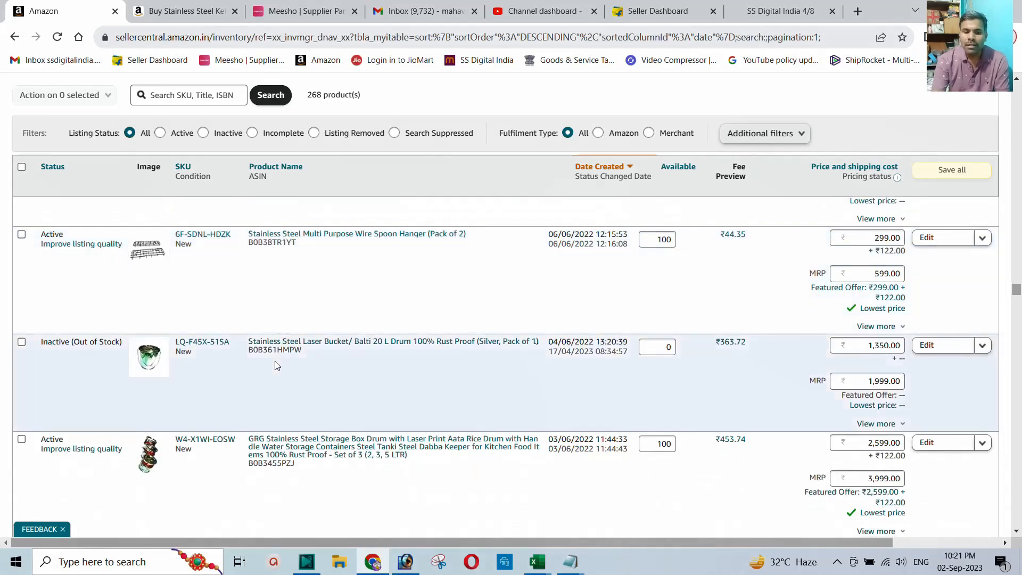
pyautogui.scroll(-2, 276, 365)
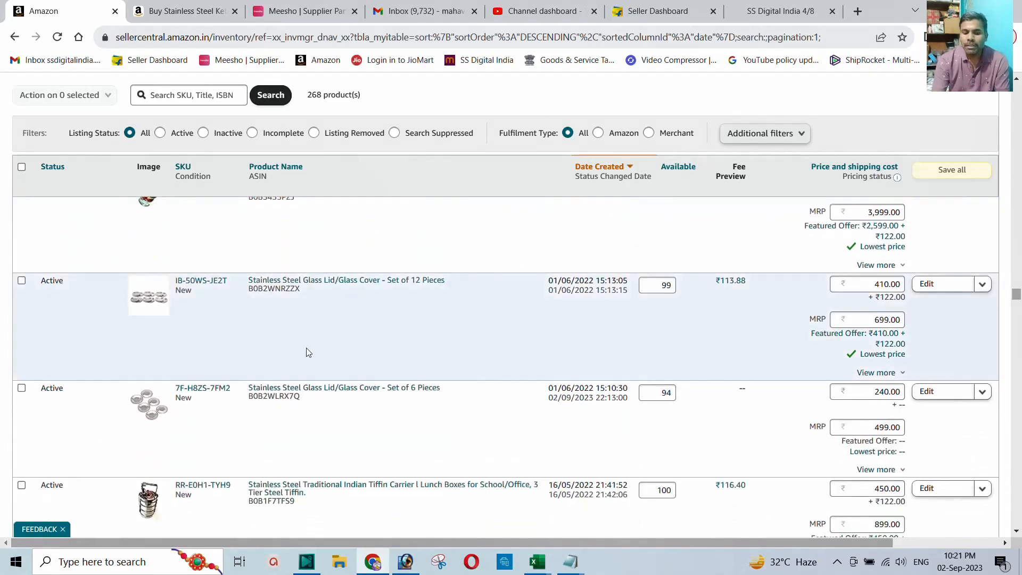
pyautogui.scroll(-1, 278, 345)
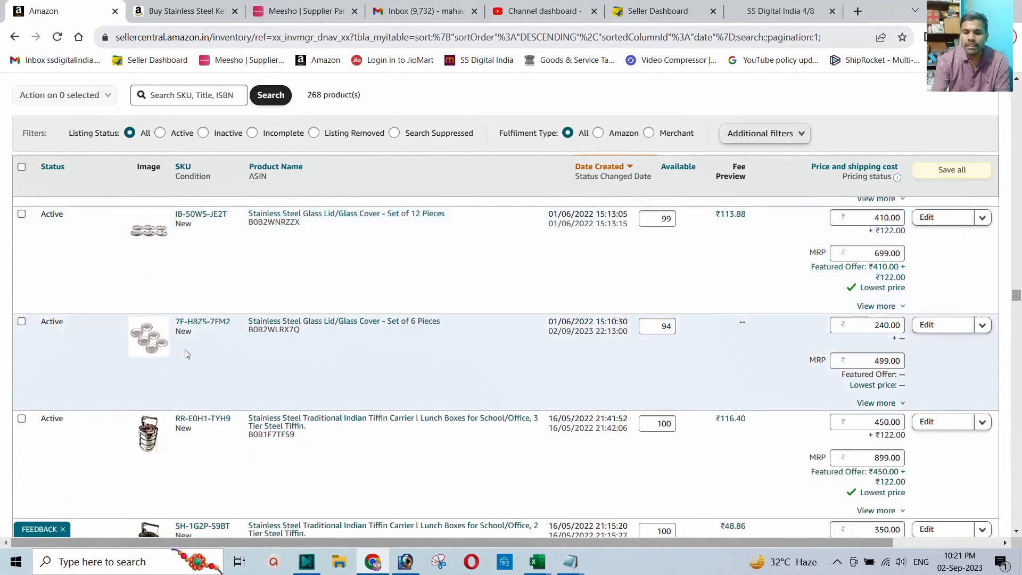
pyautogui.rightClick(317, 323)
pyautogui.click(343, 331)
pyautogui.click(267, 10)
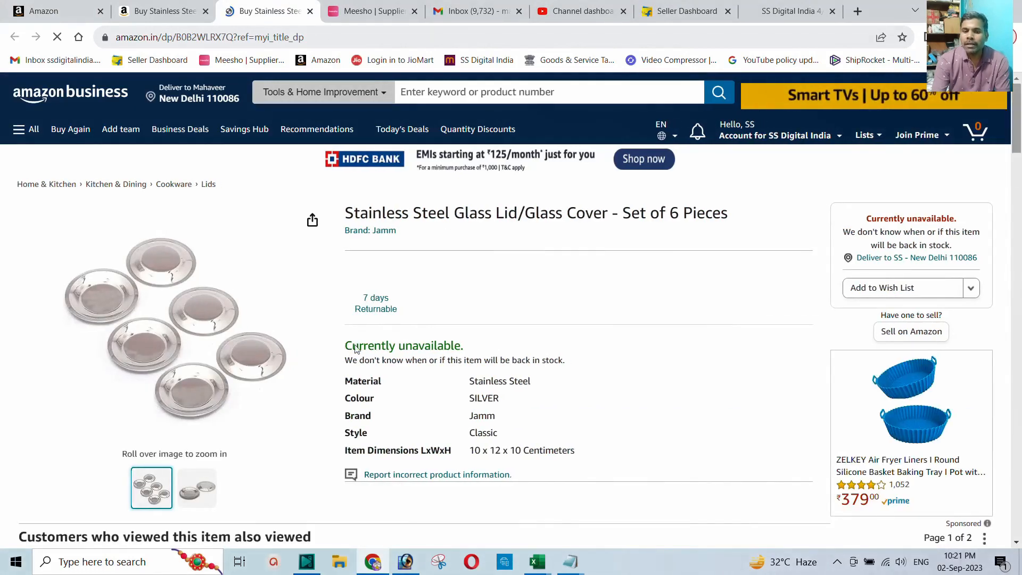
pyautogui.moveTo(346, 346); pyautogui.dragTo(461, 346)
pyautogui.click(43, 10)
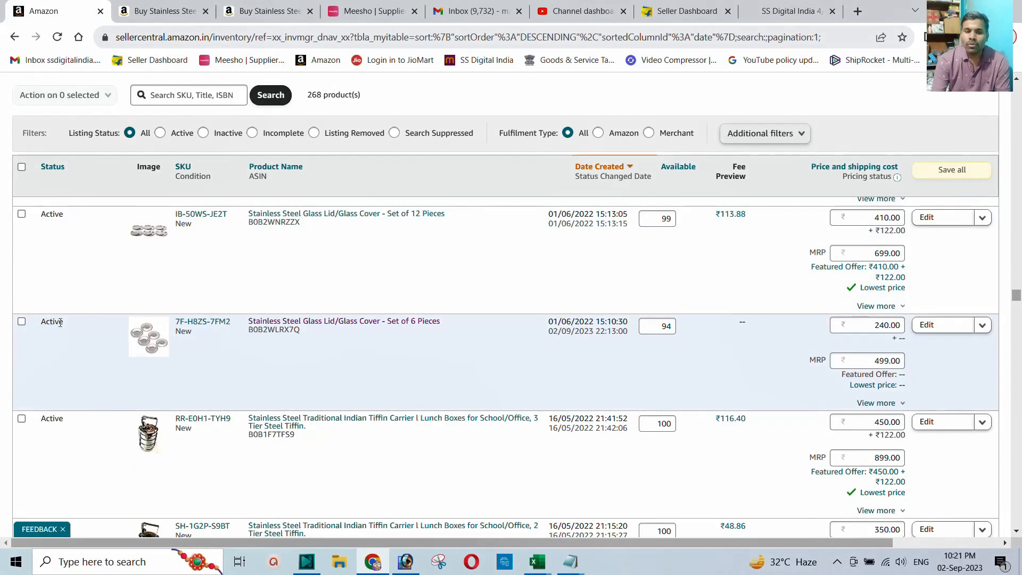
# Step: Recheck the Kajal Dibbi and Glass Lid product pages, then return to the inventory list
pyautogui.scroll(6, 64, 323)
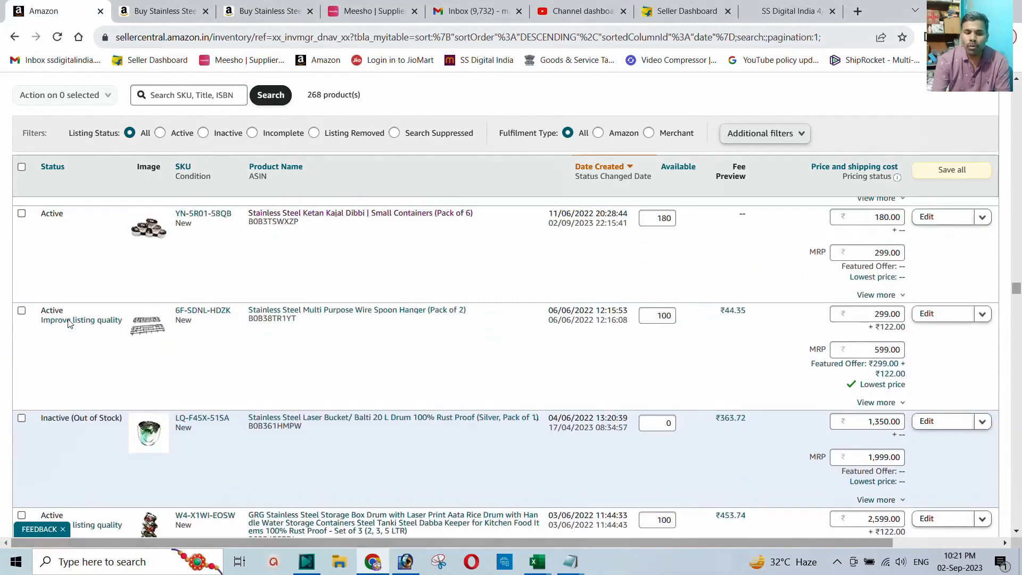
pyautogui.scroll(2, 67, 319)
pyautogui.scroll(-6, 69, 333)
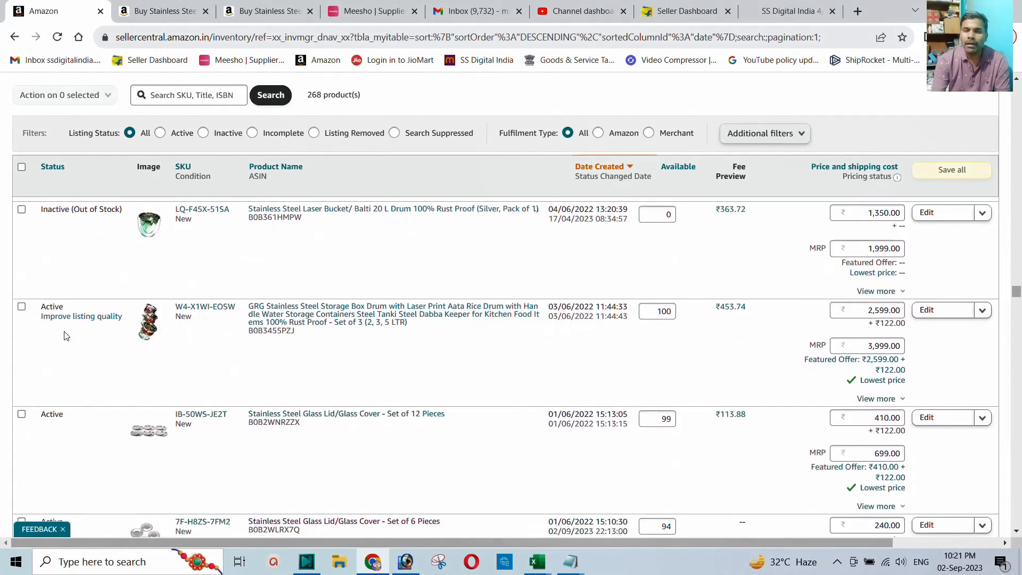
pyautogui.scroll(-1, 66, 335)
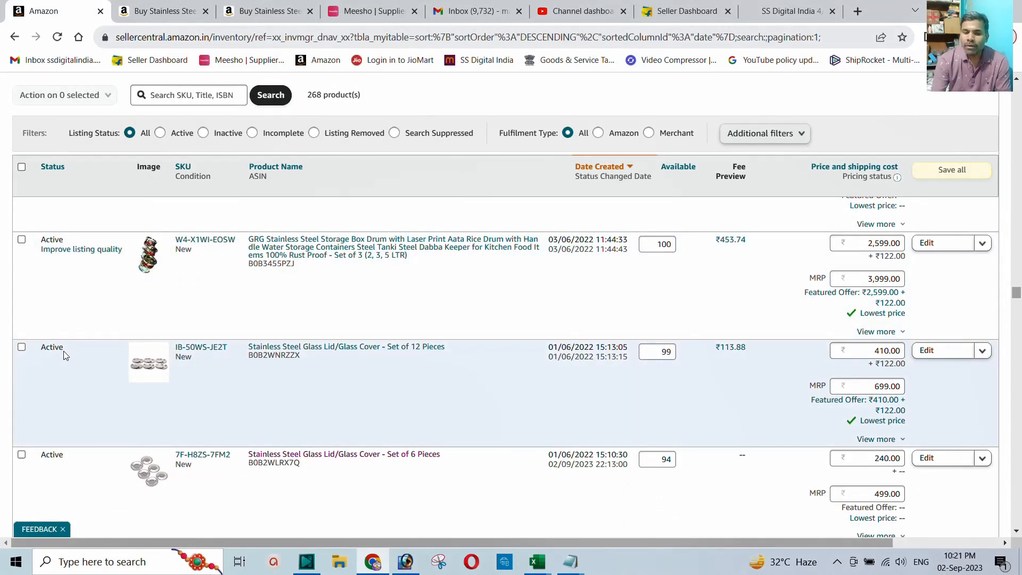
pyautogui.click(155, 19)
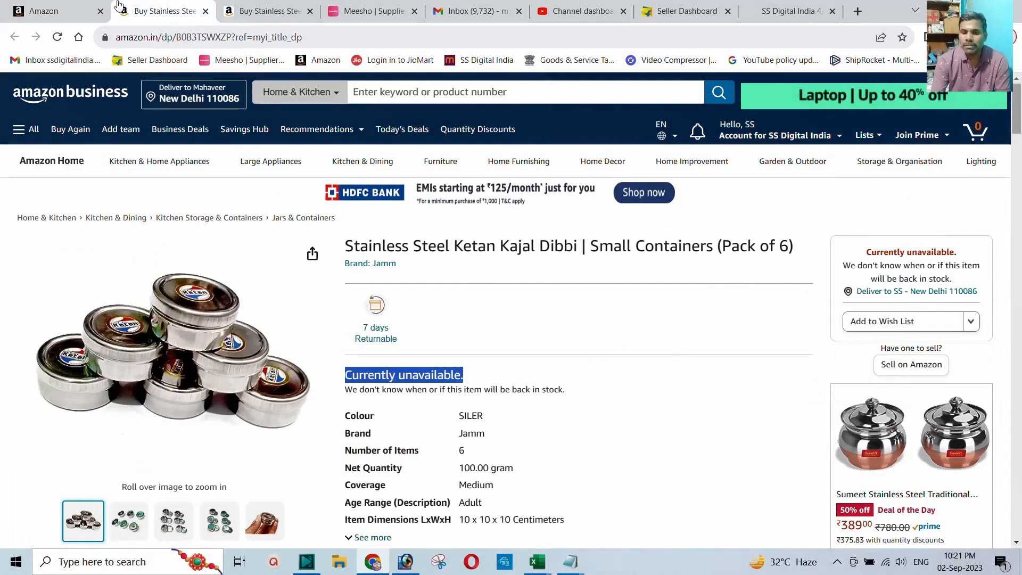
pyautogui.hotkey('ctrl', 'Tab')
pyautogui.click(400, 336)
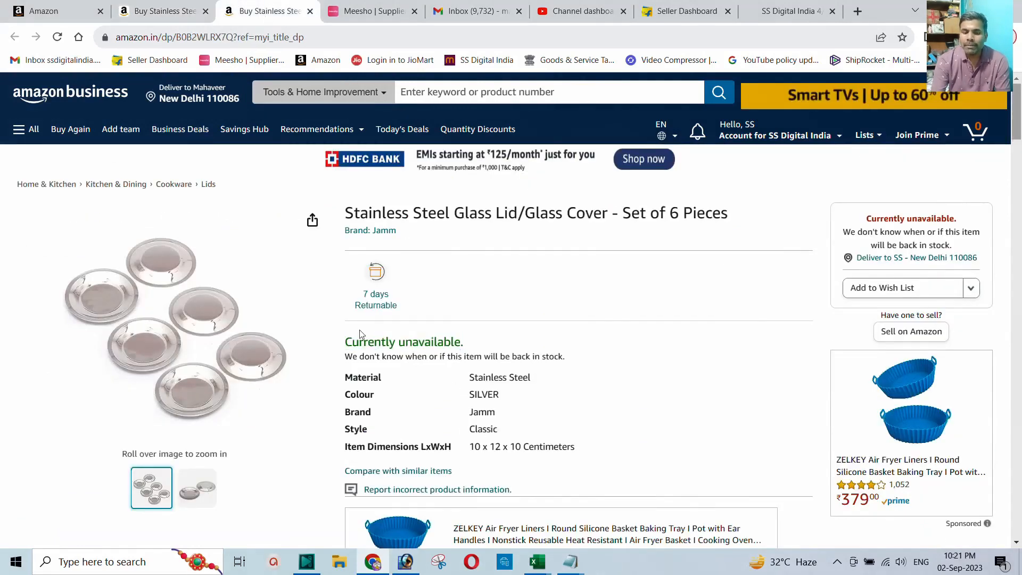
pyautogui.hotkey('ctrl', '1')
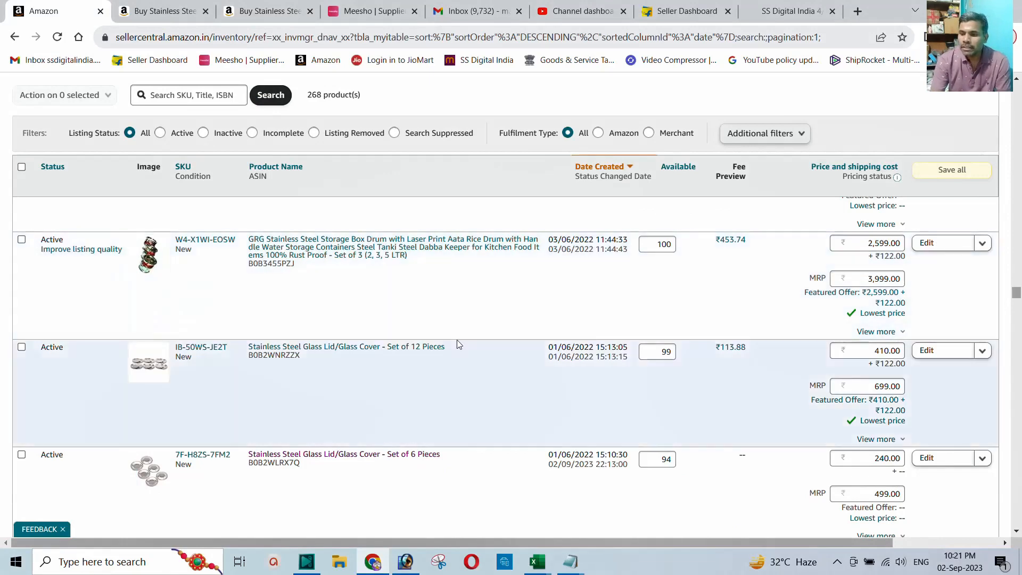
# Step: Go to the Seller Central home dashboard via the logo
pyautogui.scroll(6, 457, 341)
pyautogui.moveTo(1017, 293); pyautogui.dragTo(1017, 85)
pyautogui.click(95, 96)
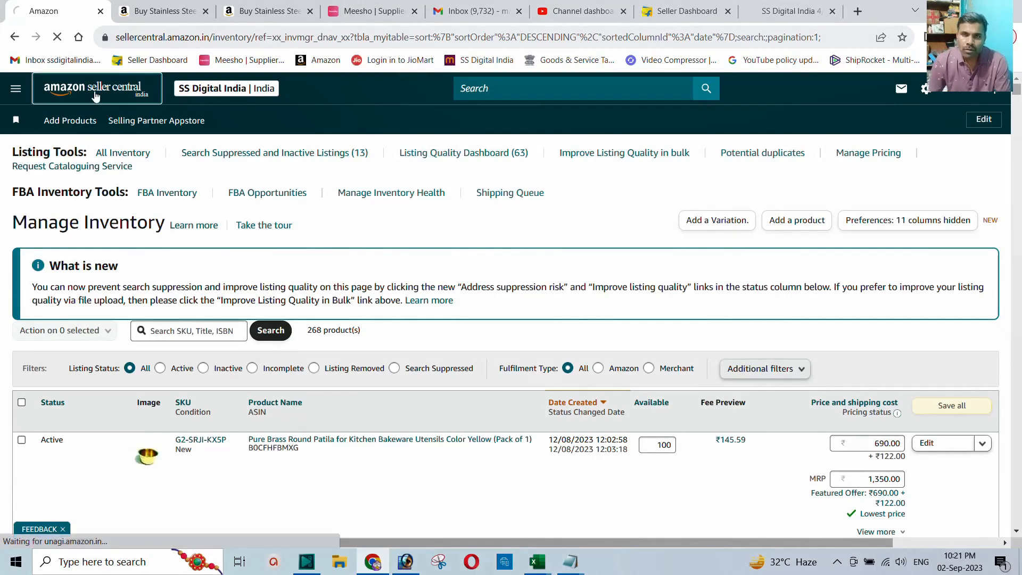